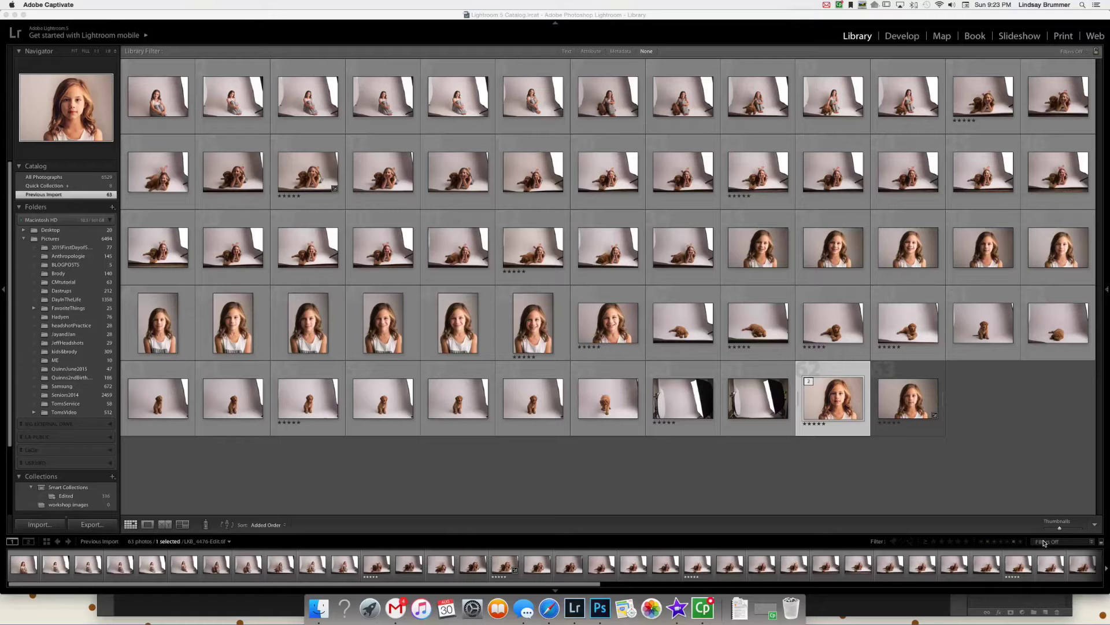
# - Filter the library to show only rated photos and open the first girl-and-dog shot enlarged
pyautogui.click(1045, 541)
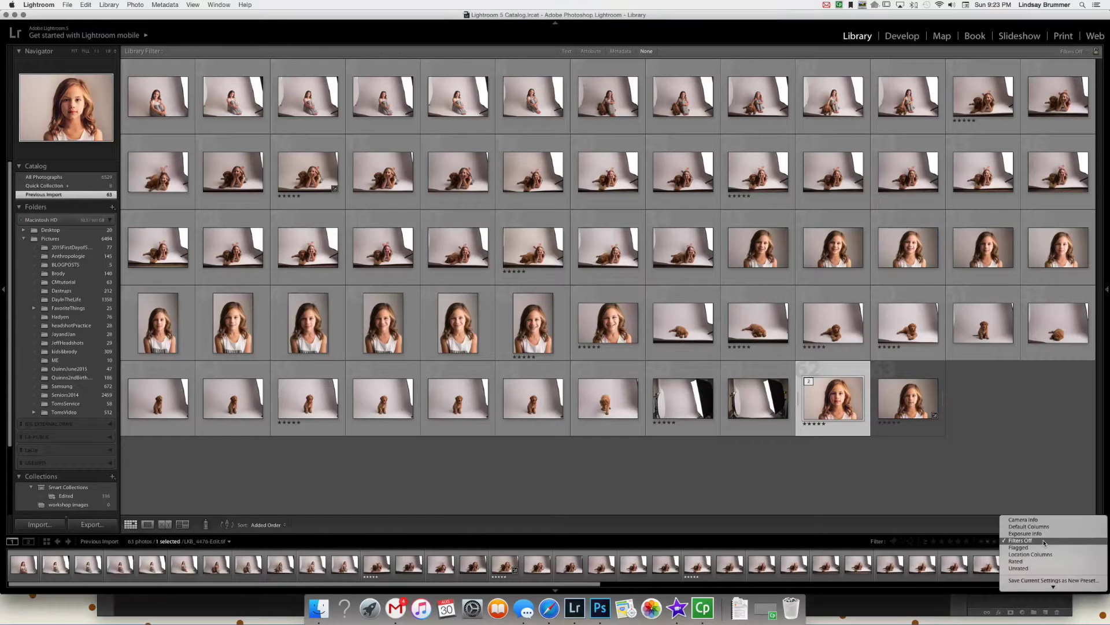
pyautogui.click(1016, 561)
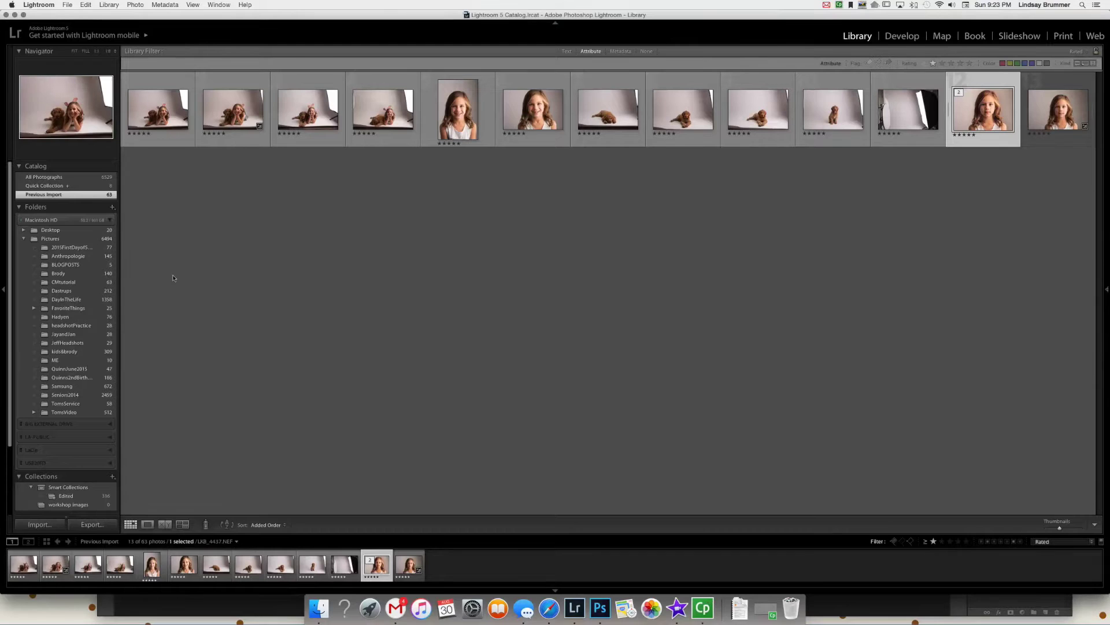
pyautogui.doubleClick(158, 116)
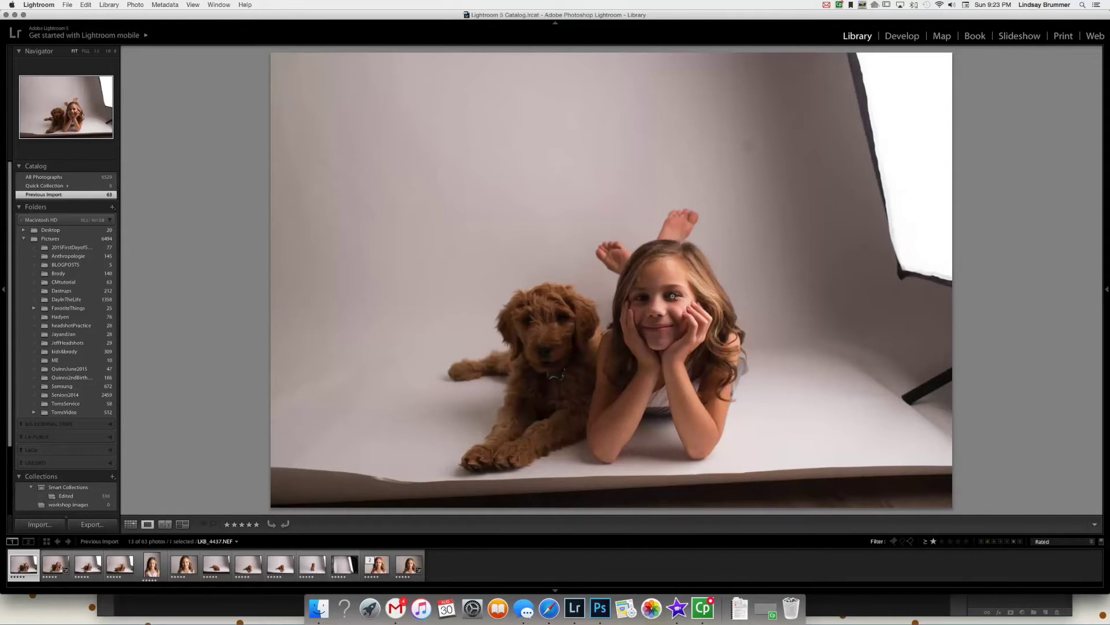
# - Compare the rated girl-and-dog shots one by one, going back and forth between LKB_4448.NEF and LKB_4456.NEF
pyautogui.click(51, 565)
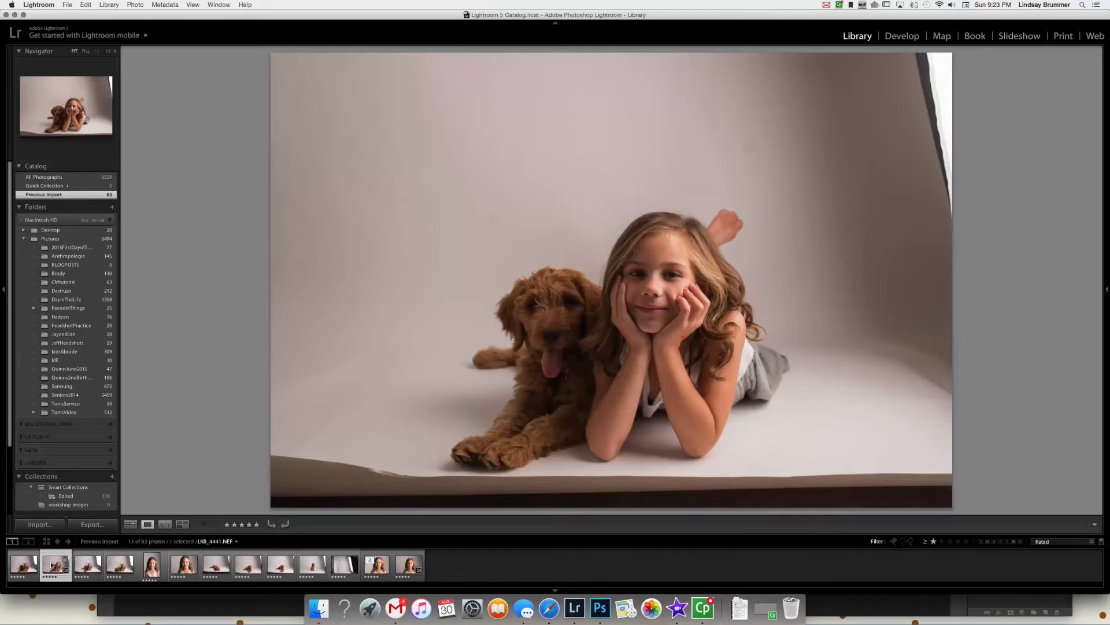
pyautogui.press('Right')
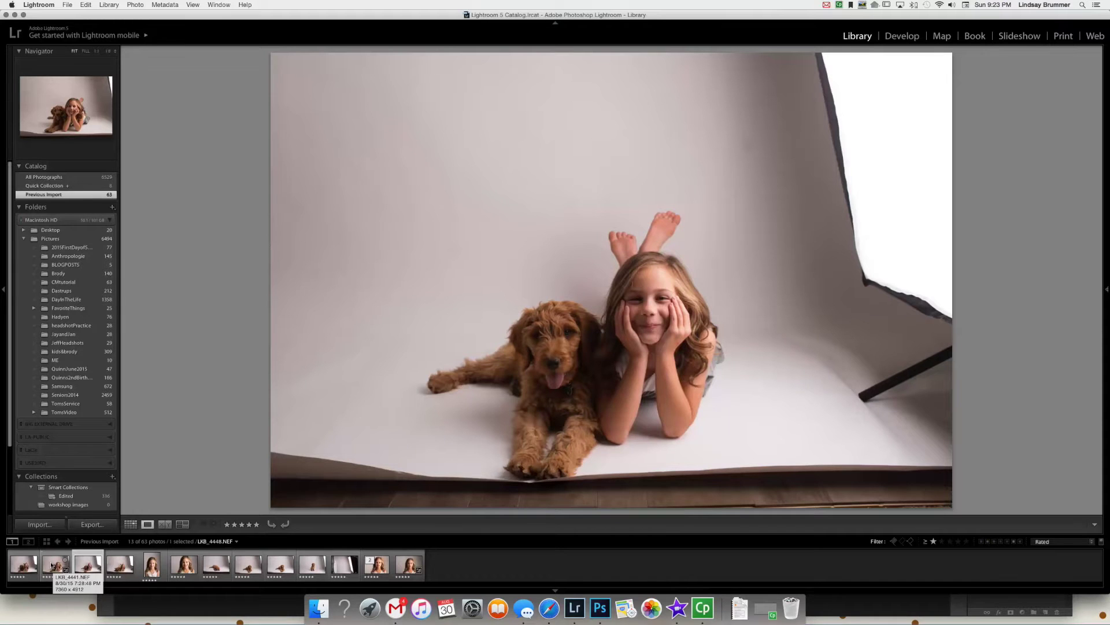
pyautogui.press('Right')
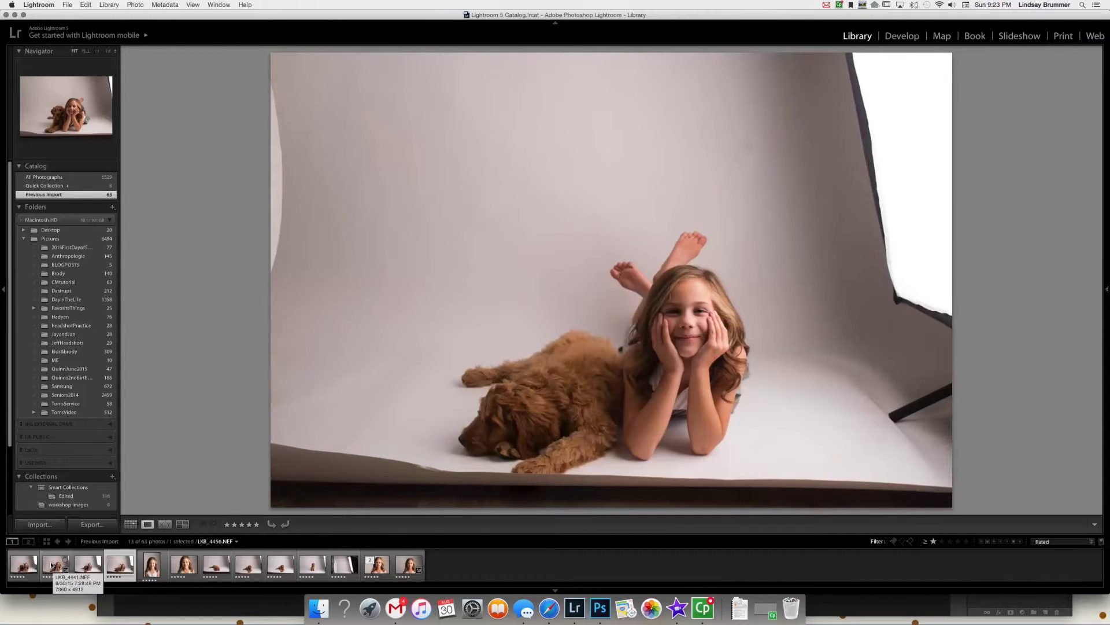
pyautogui.press('Left')
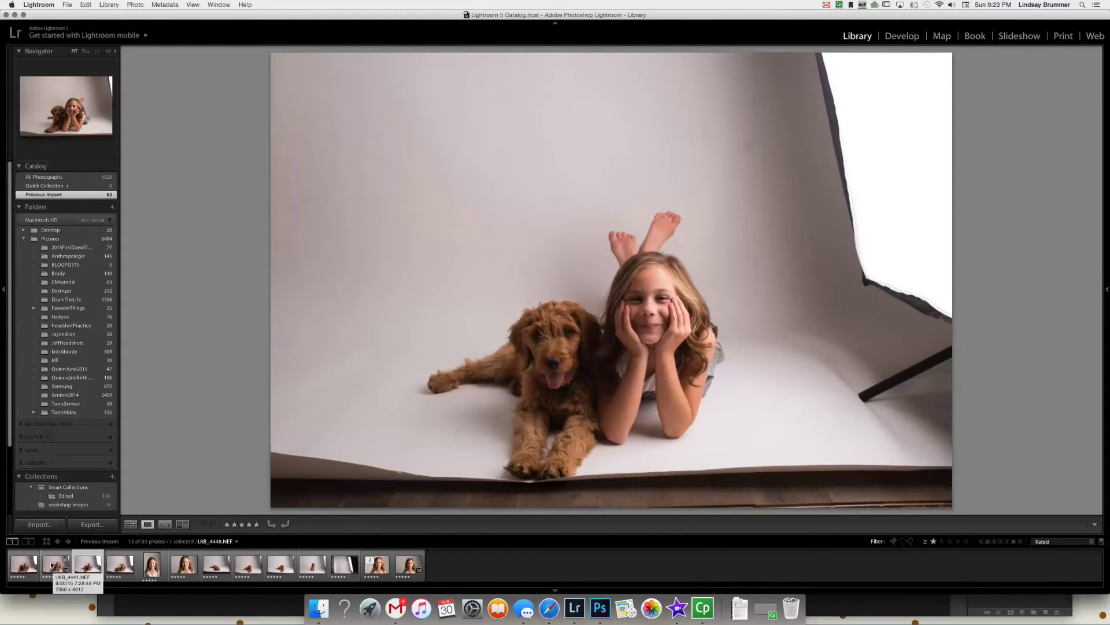
pyautogui.press('Right')
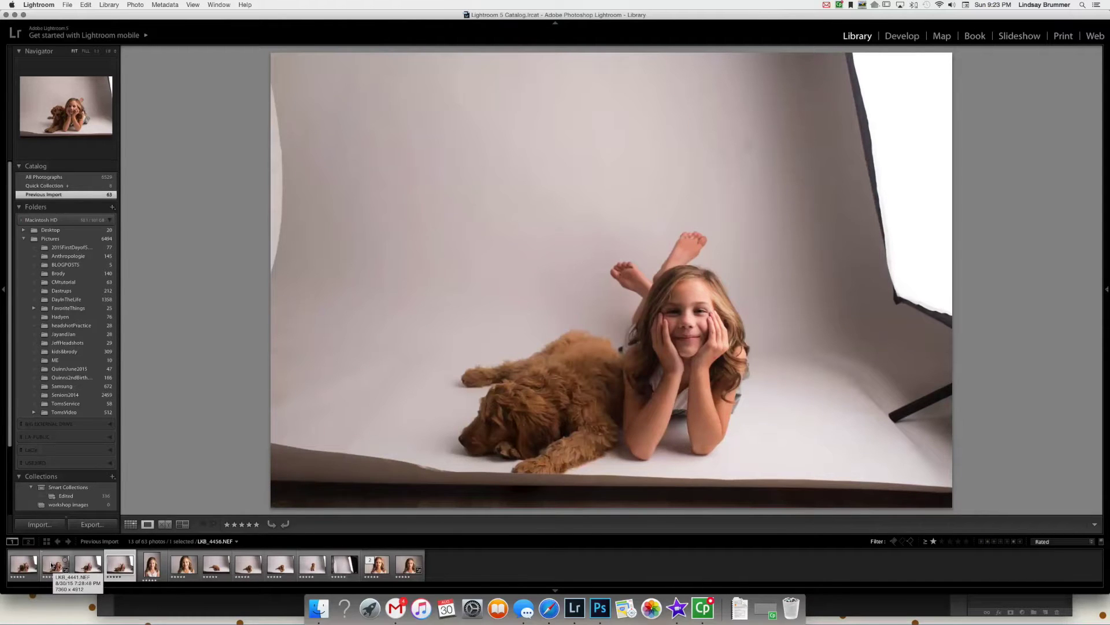
pyautogui.press('Left')
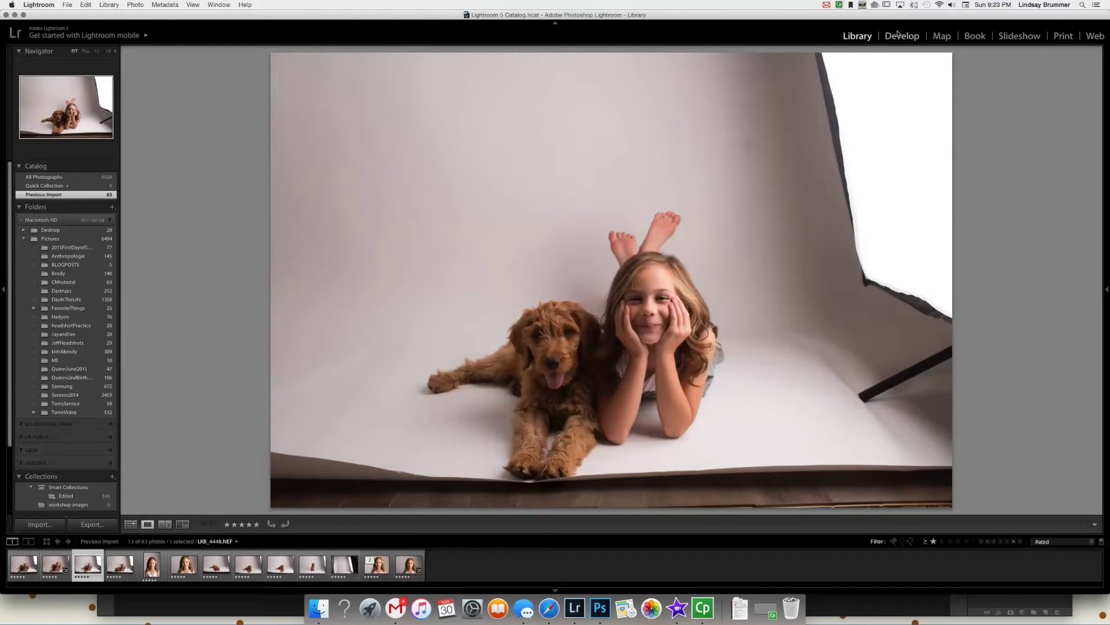
# - Develop LKB_4448.NEF with Highlights at -18, Shadows at +45 and Contrast at +6
pyautogui.click(900, 36)
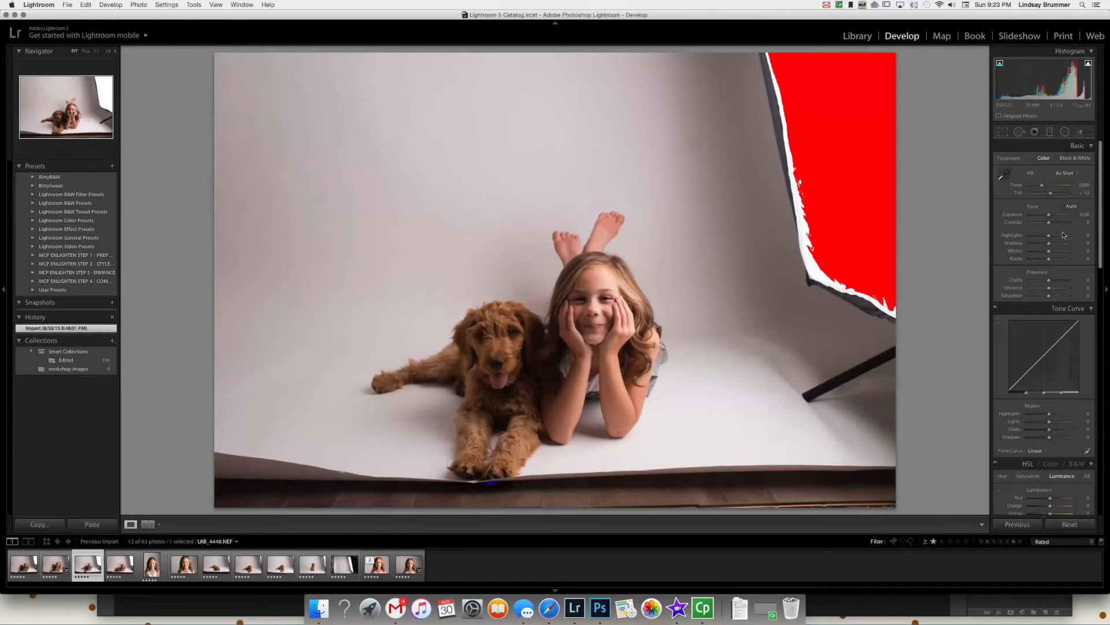
pyautogui.moveTo(1049, 235); pyautogui.dragTo(1045, 235)
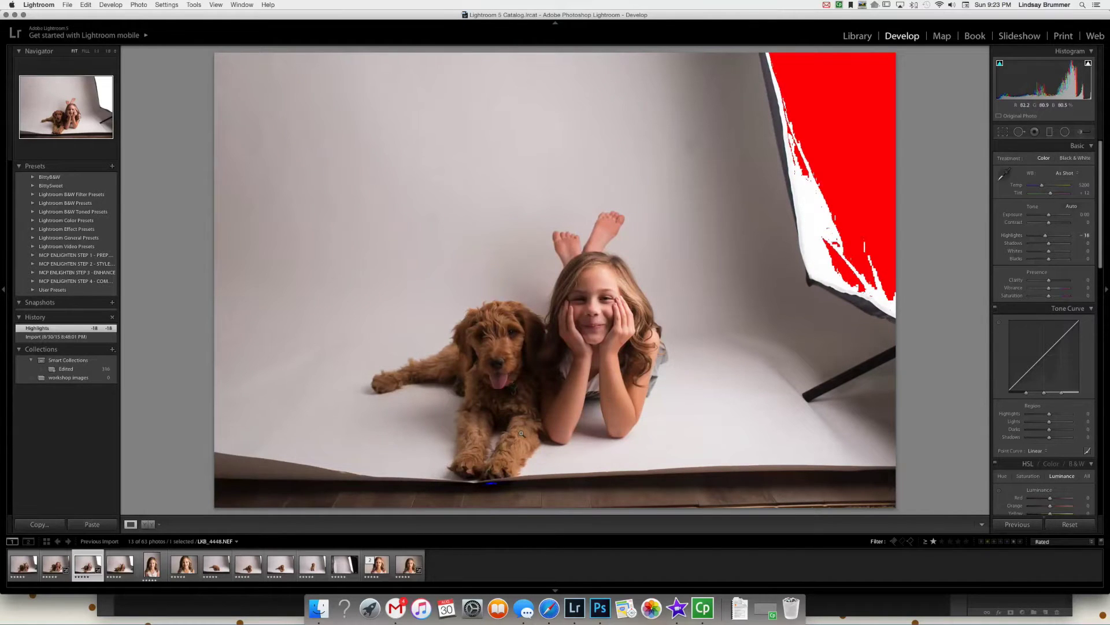
pyautogui.moveTo(1048, 243); pyautogui.dragTo(1054, 243)
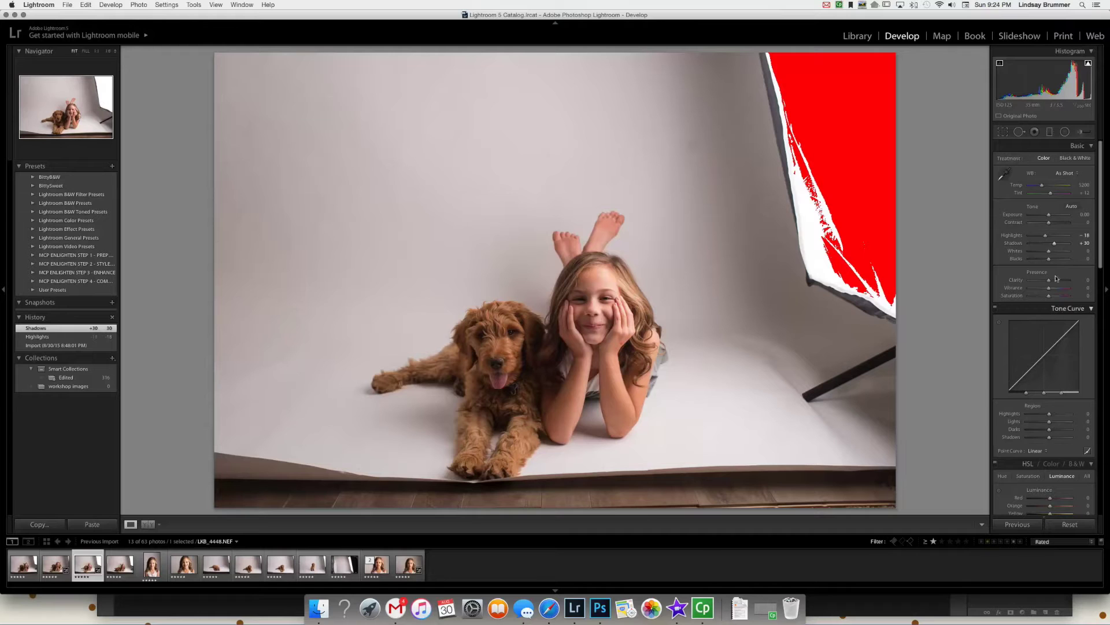
pyautogui.moveTo(1053, 243); pyautogui.dragTo(1054, 263)
pyautogui.moveTo(1049, 223); pyautogui.dragTo(1050, 224)
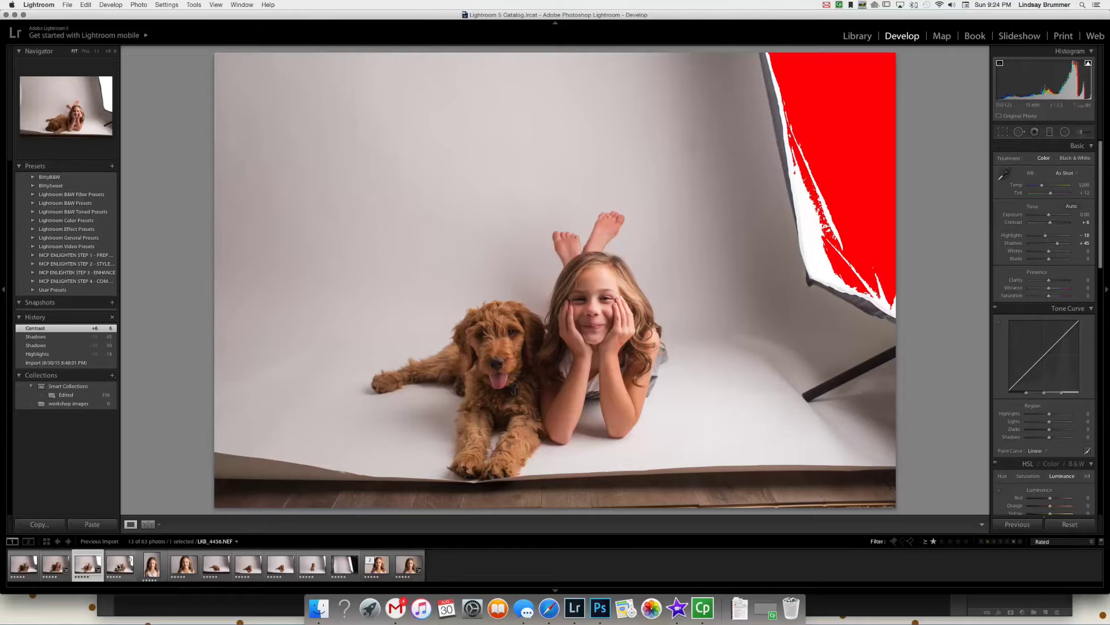
# - Synchronize the develop settings of LKB_4448.NEF to LKB_4456.NEF
pyautogui.click(119, 564)
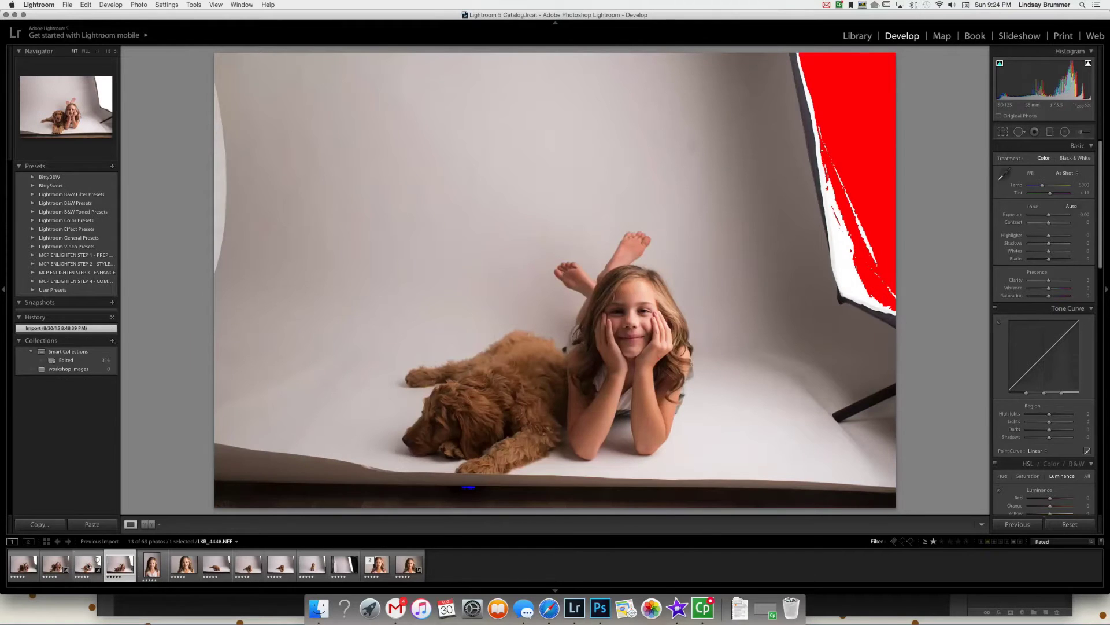
pyautogui.click(88, 564)
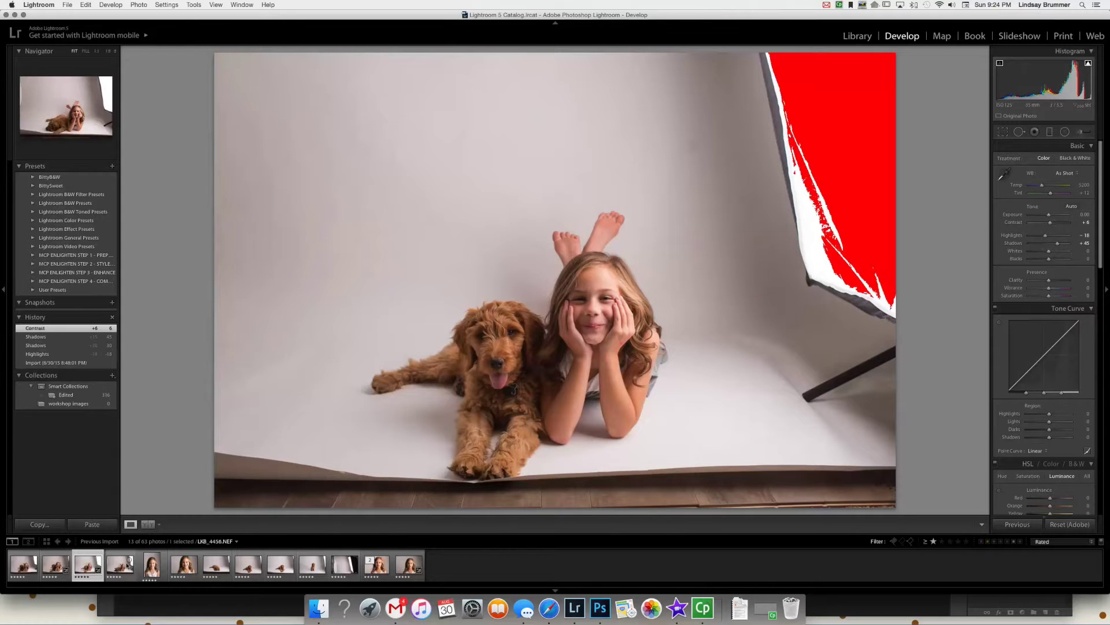
pyautogui.keyDown('super'); pyautogui.click(129, 560); pyautogui.keyUp('super')
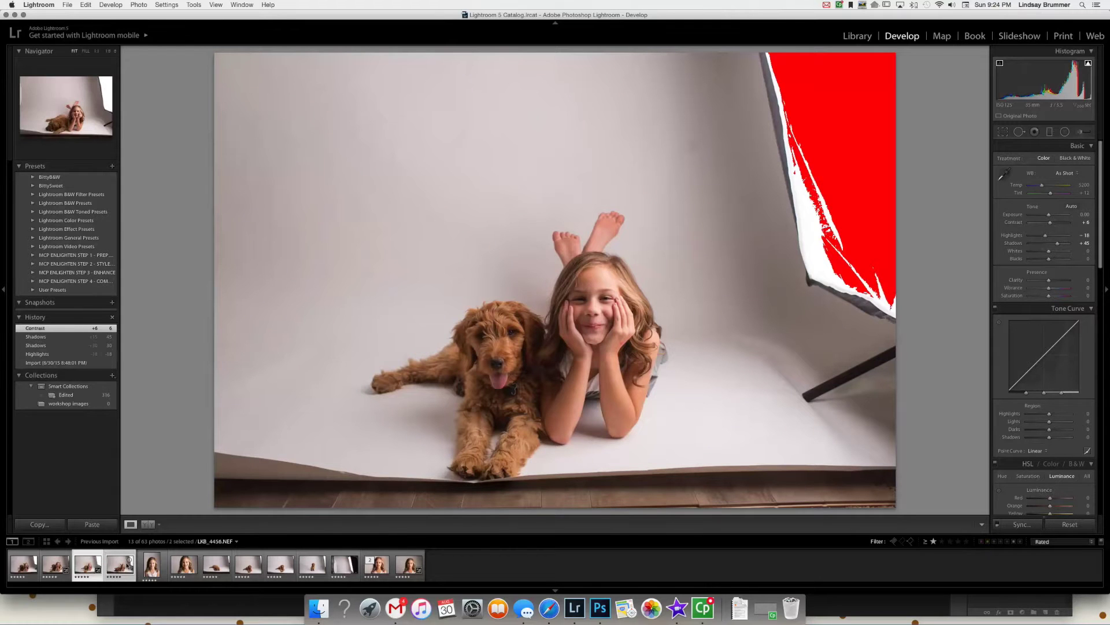
pyautogui.click(1022, 524)
pyautogui.press('Return')
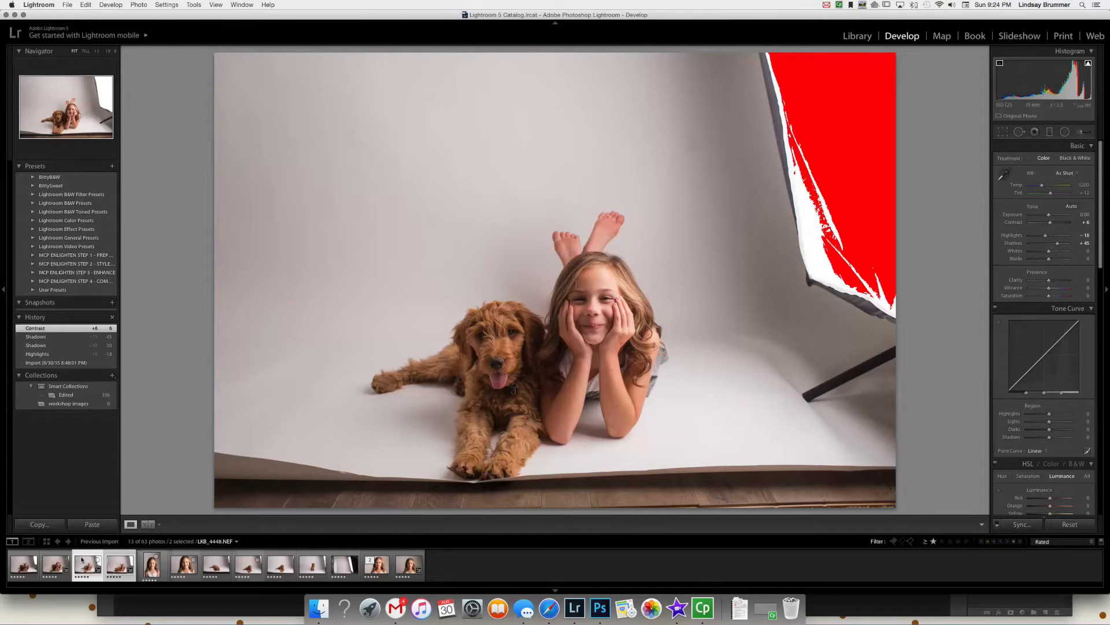
# - Open LKB_4448.NEF and LKB_4456.NEF as separate documents in Photoshop and move its window up
pyautogui.press('super')
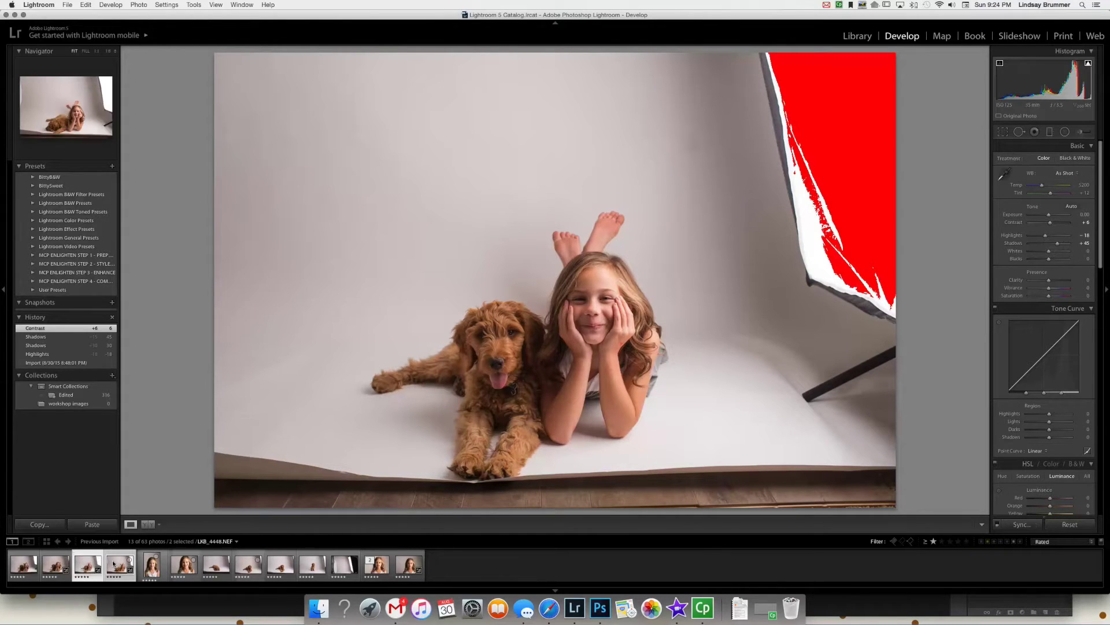
pyautogui.press('super')
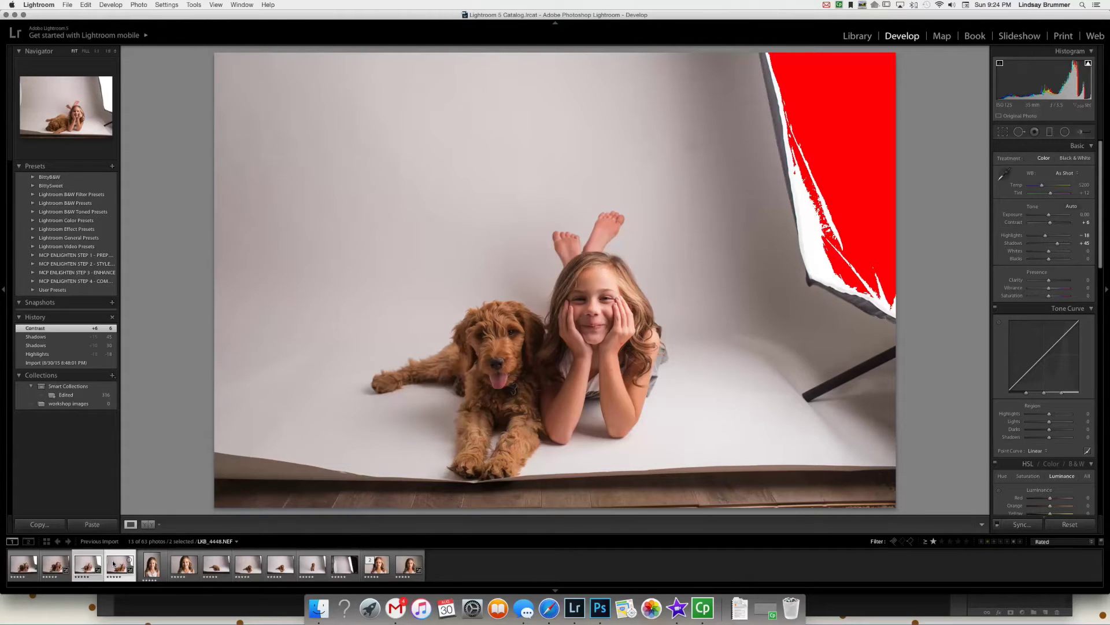
pyautogui.click(114, 564)
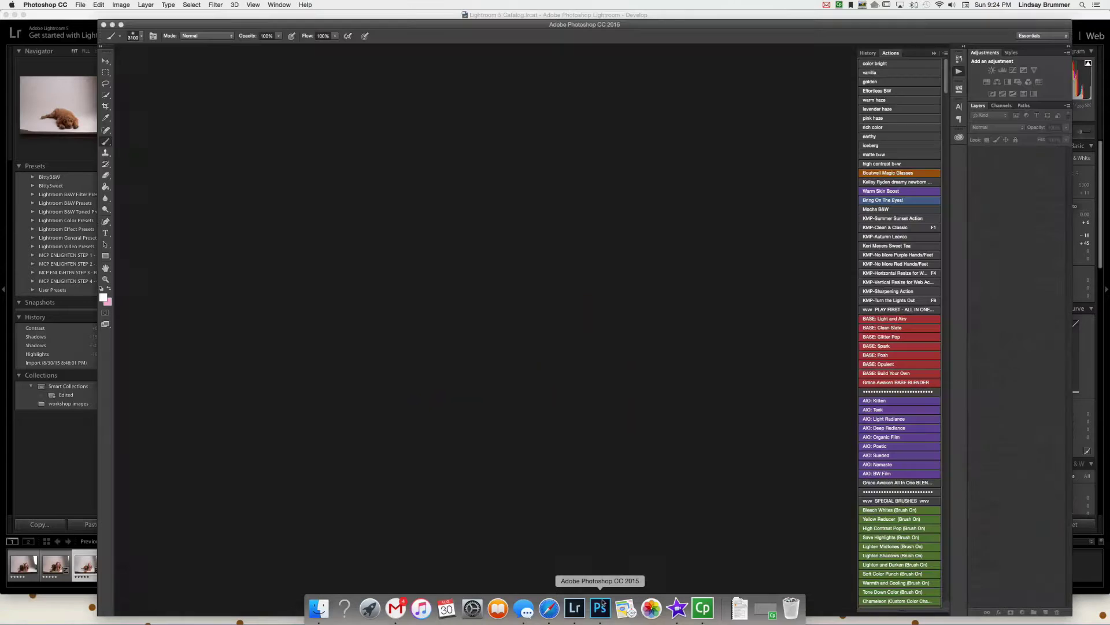
pyautogui.click(600, 606)
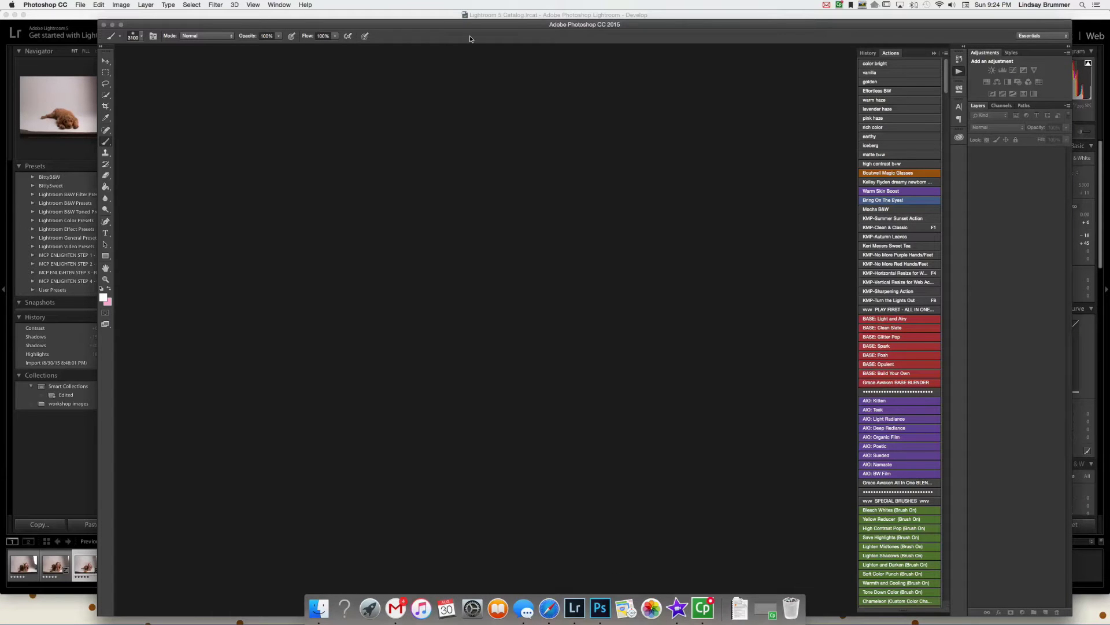
pyautogui.moveTo(460, 24); pyautogui.dragTo(446, 11)
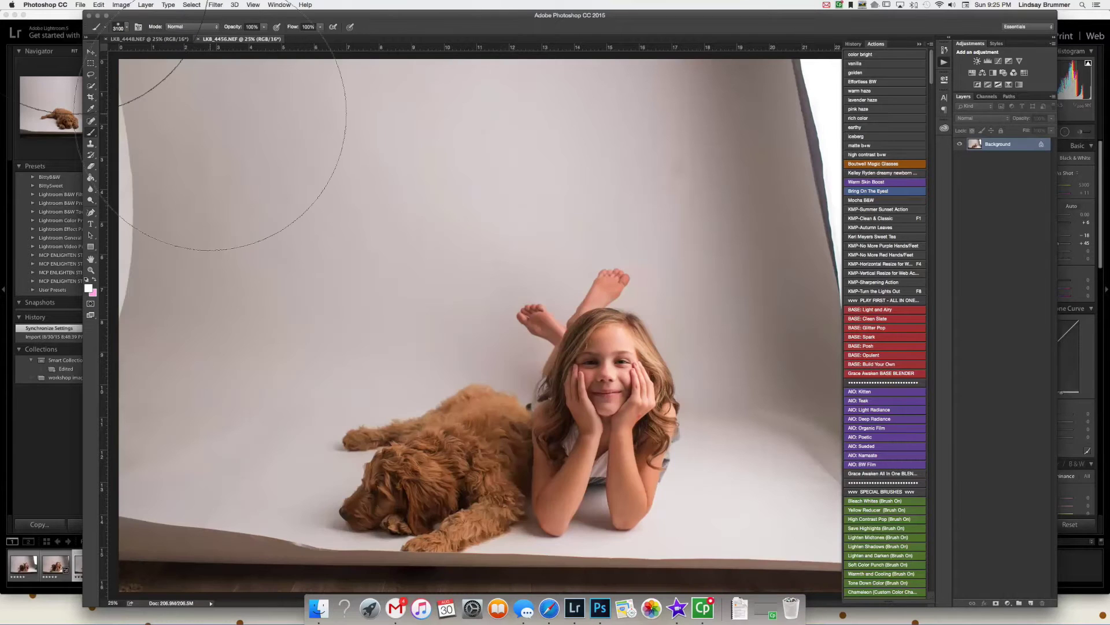
# - Make a loose selection around the girl, including her feet, in LKB_4456.NEF with the Quick Selection tool
pyautogui.click(139, 38)
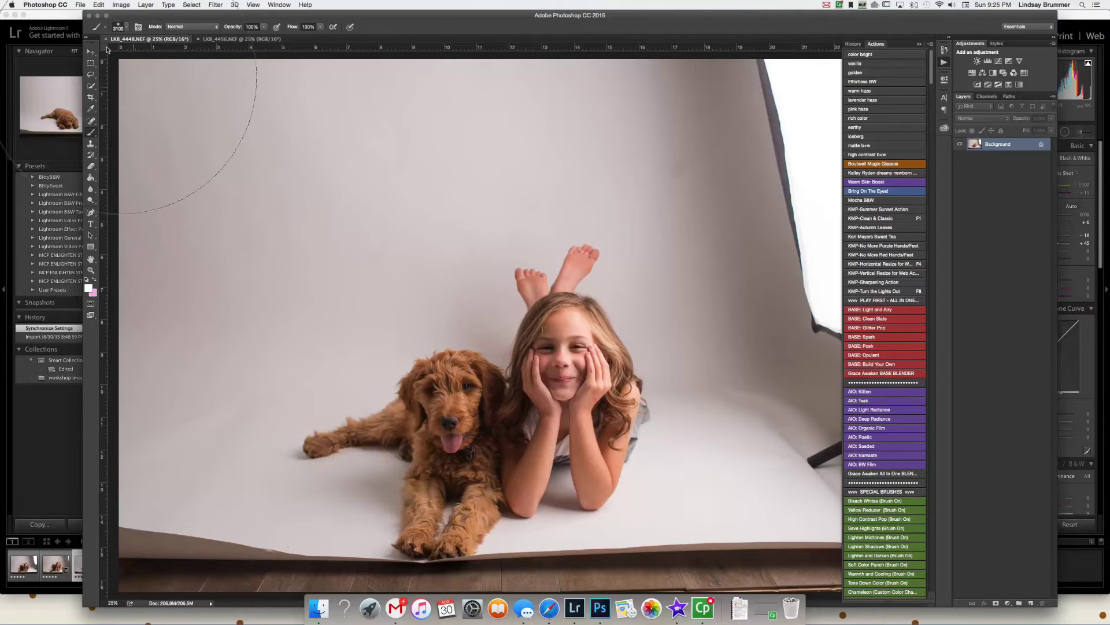
pyautogui.click(91, 86)
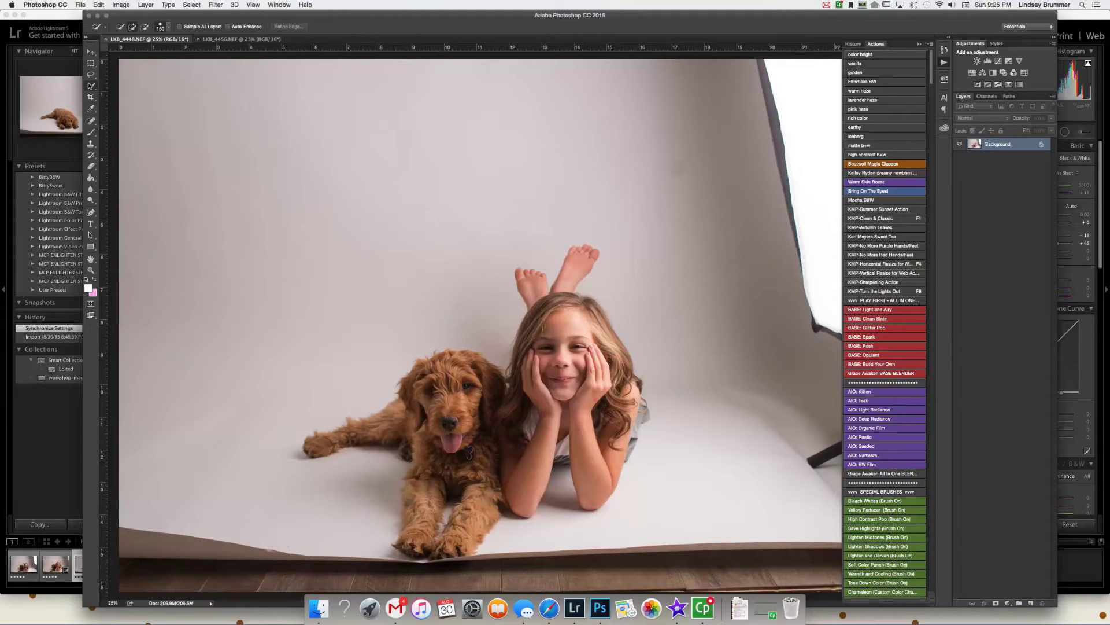
pyautogui.click(231, 39)
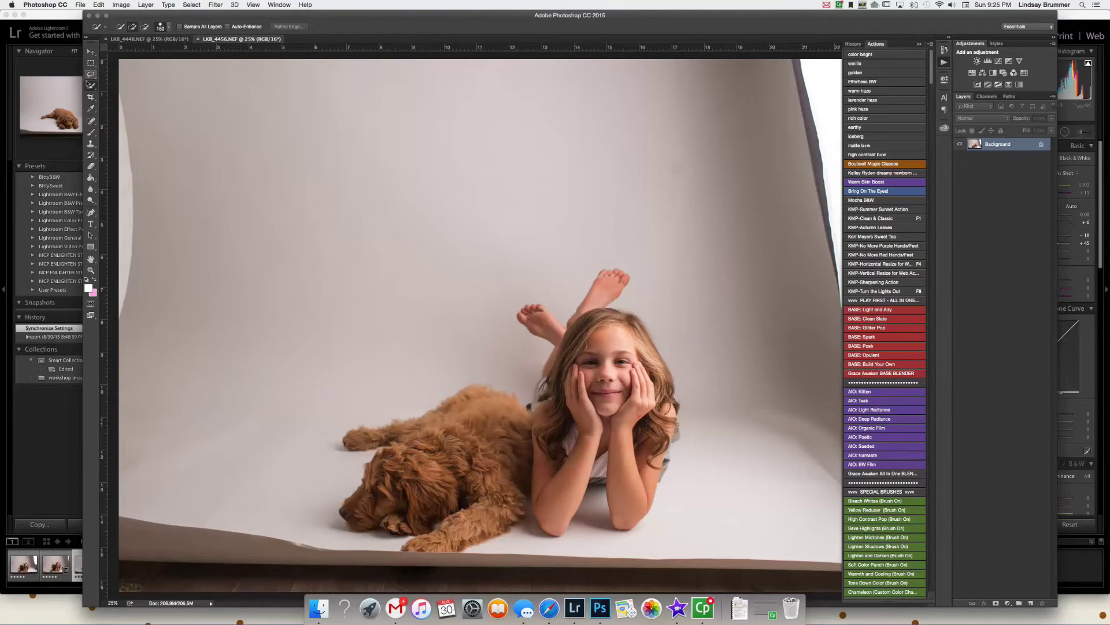
pyautogui.click(91, 85)
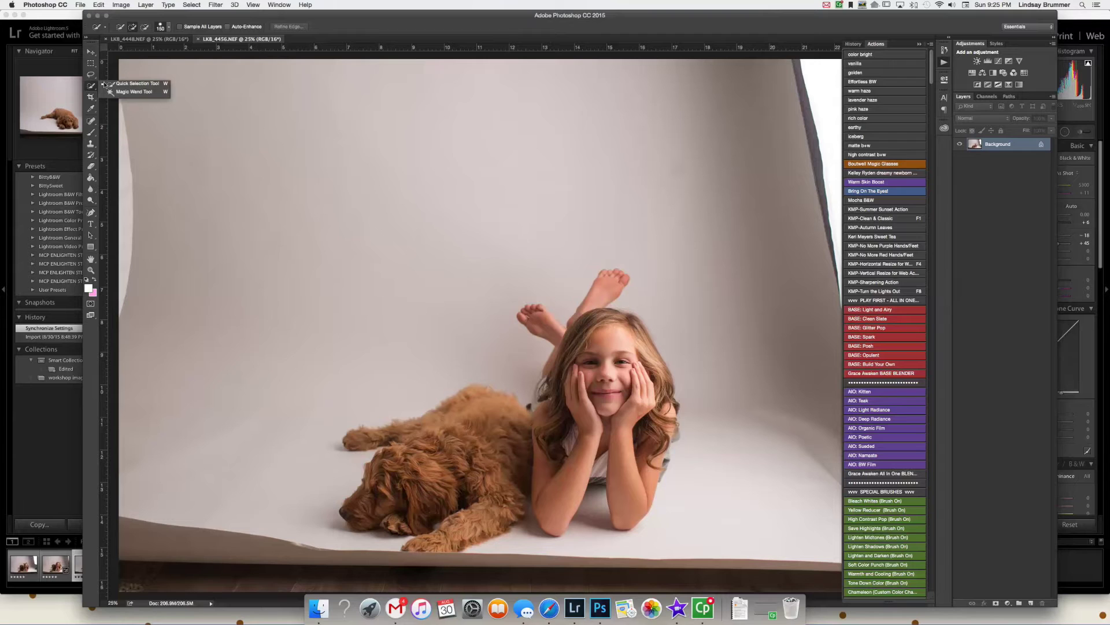
pyautogui.click(124, 84)
pyautogui.moveTo(573, 301)
pyautogui.mouseDown()
pyautogui.moveTo(589, 279)
pyautogui.moveTo(558, 498)
pyautogui.moveTo(620, 513)
pyautogui.moveTo(648, 478)
pyautogui.moveTo(557, 522)
pyautogui.moveTo(679, 442)
pyautogui.moveTo(652, 468)
pyautogui.moveTo(651, 347)
pyautogui.moveTo(634, 297)
pyautogui.moveTo(666, 393)
pyautogui.moveTo(663, 428)
pyautogui.moveTo(630, 282)
pyautogui.moveTo(524, 306)
pyautogui.moveTo(529, 439)
pyautogui.moveTo(523, 420)
pyautogui.moveTo(497, 434)
pyautogui.moveTo(538, 463)
pyautogui.mouseUp()
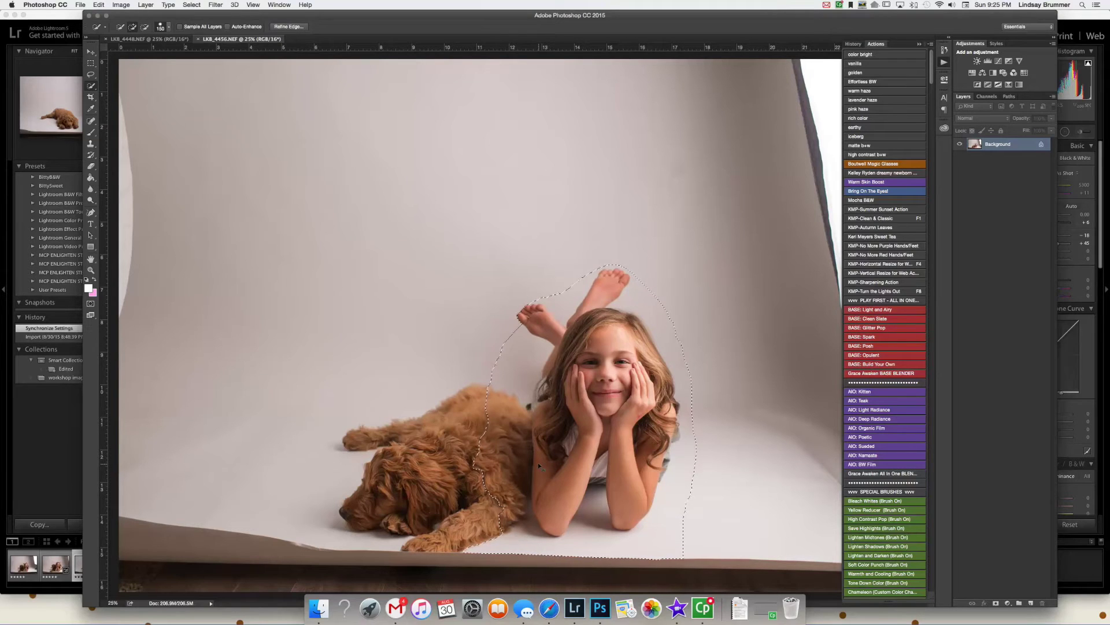
# - Copy the selected girl into LKB_4448.NEF as a new layer and move it roughly over the original girl
pyautogui.click(140, 39)
pyautogui.press('super+v')
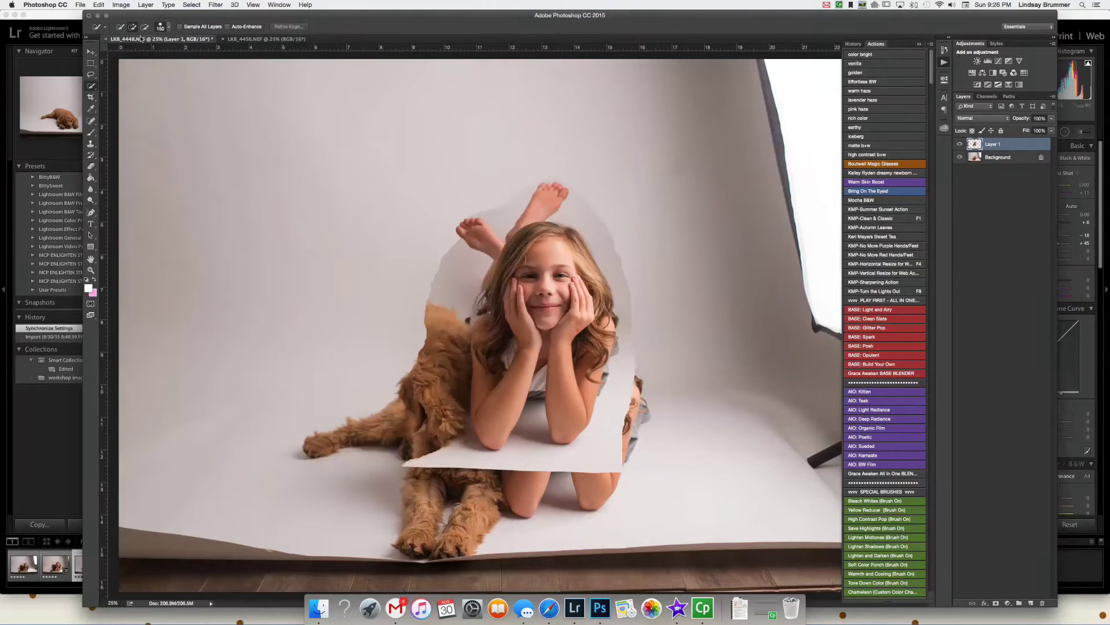
pyautogui.click(91, 50)
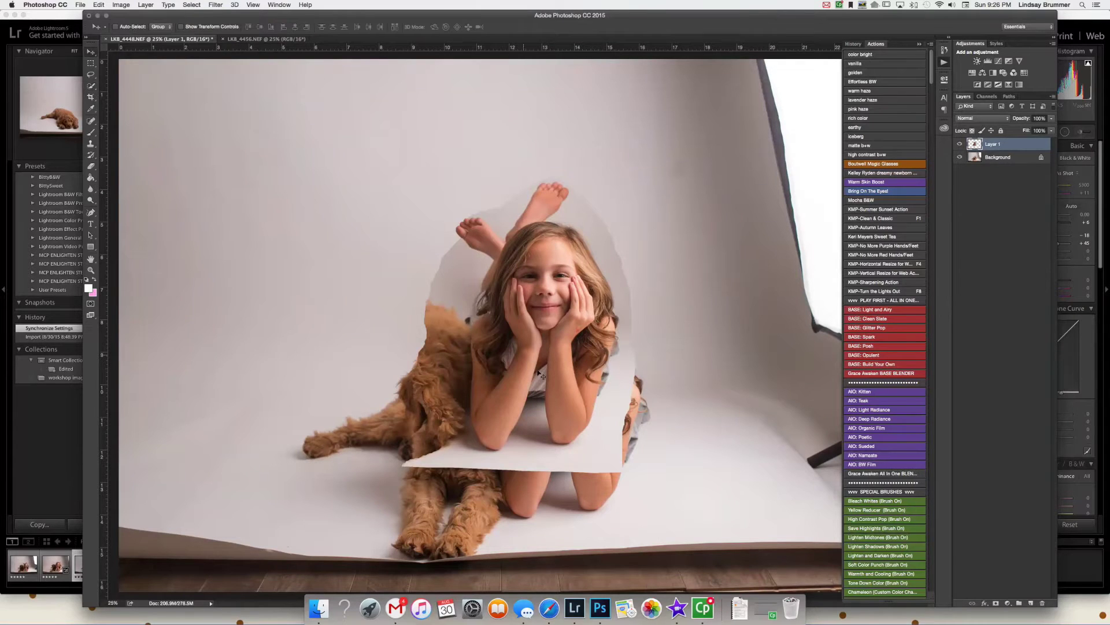
pyautogui.moveTo(572, 431); pyautogui.dragTo(612, 504)
# - With the pasted layer at 73% opacity, scale it to about 100.4% and align it with the original girl, then restore 100% opacity
pyautogui.click(1050, 118)
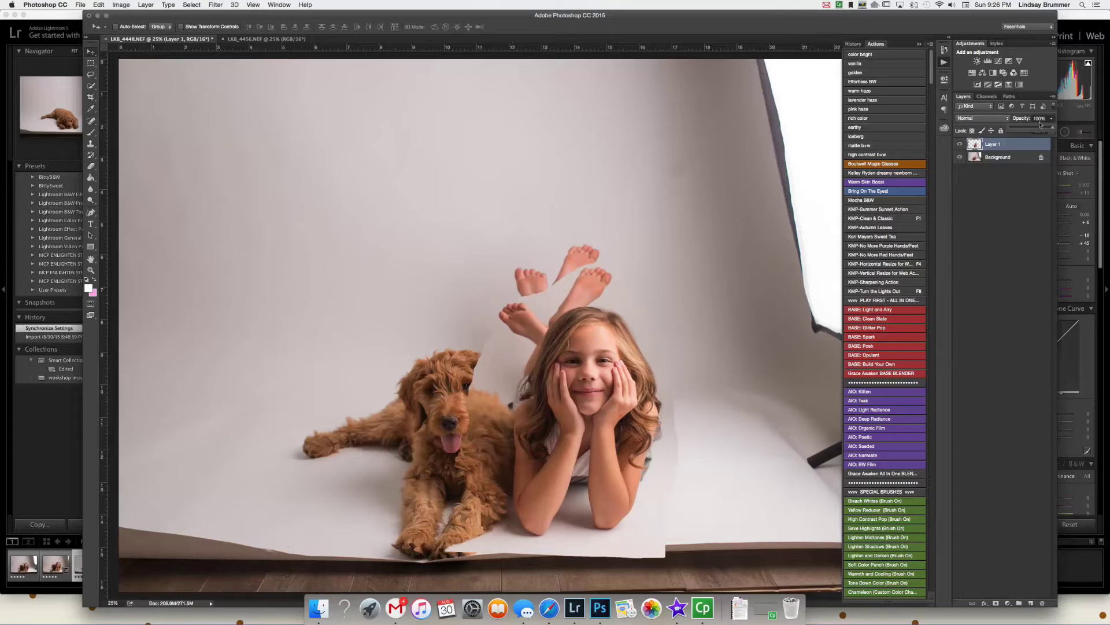
pyautogui.press('super+t')
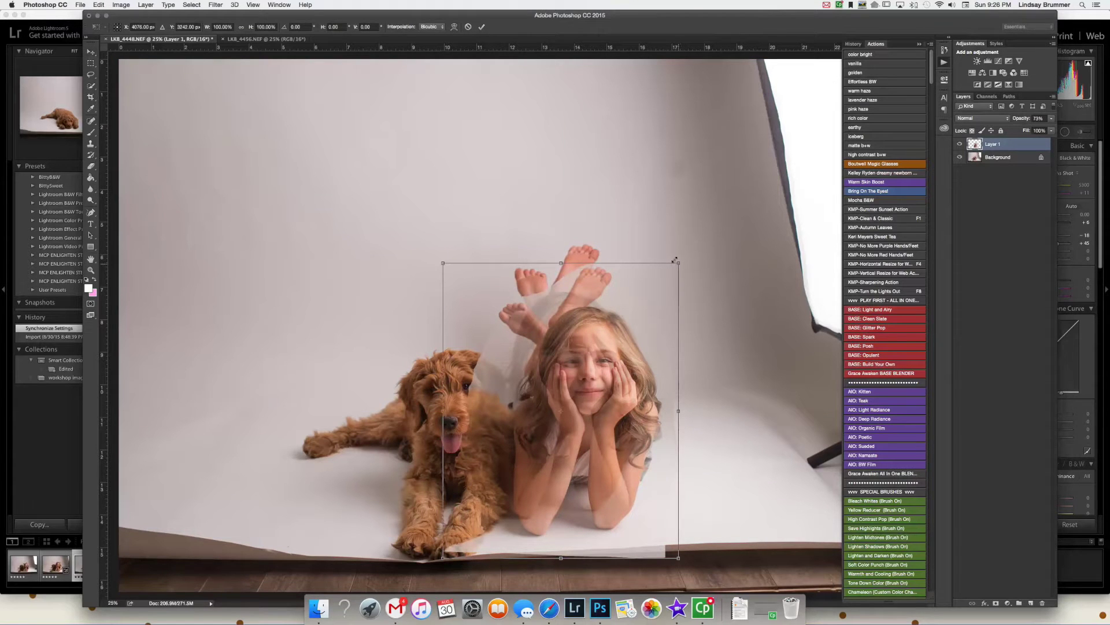
pyautogui.moveTo(676, 259); pyautogui.dragTo(689, 246)
pyautogui.moveTo(618, 298); pyautogui.dragTo(596, 293)
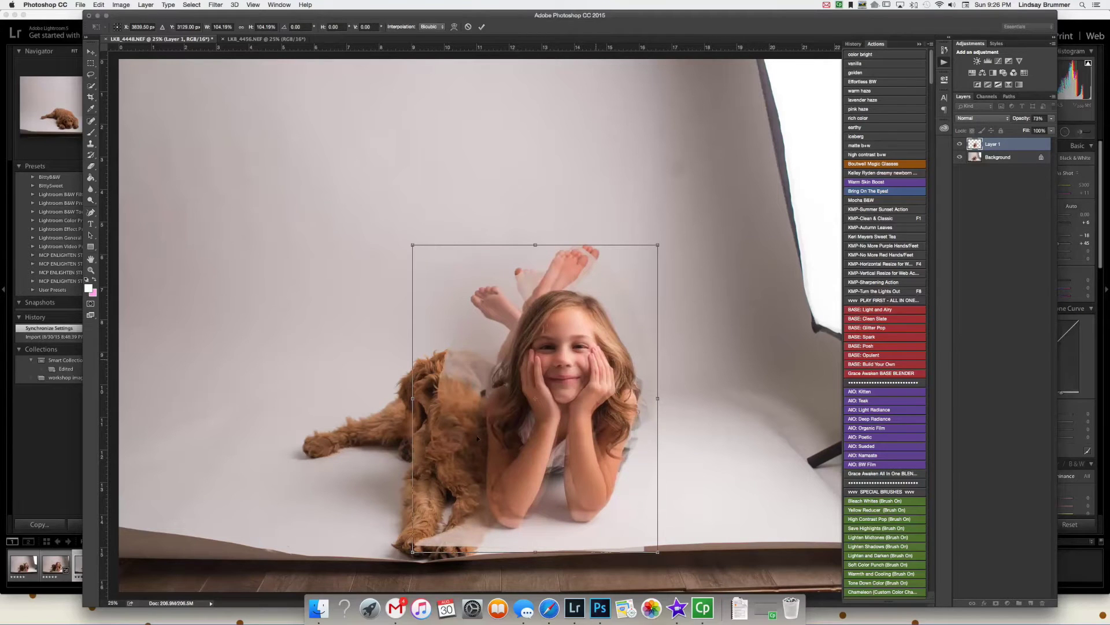
pyautogui.moveTo(420, 540); pyautogui.dragTo(420, 542)
pyautogui.moveTo(479, 517); pyautogui.dragTo(473, 519)
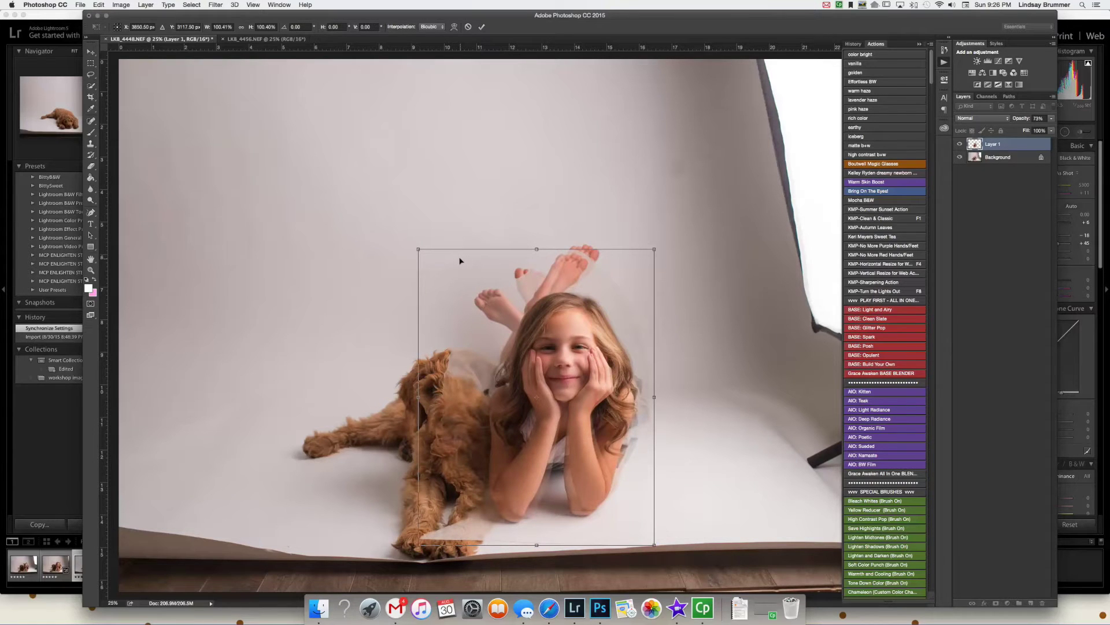
pyautogui.press('Return')
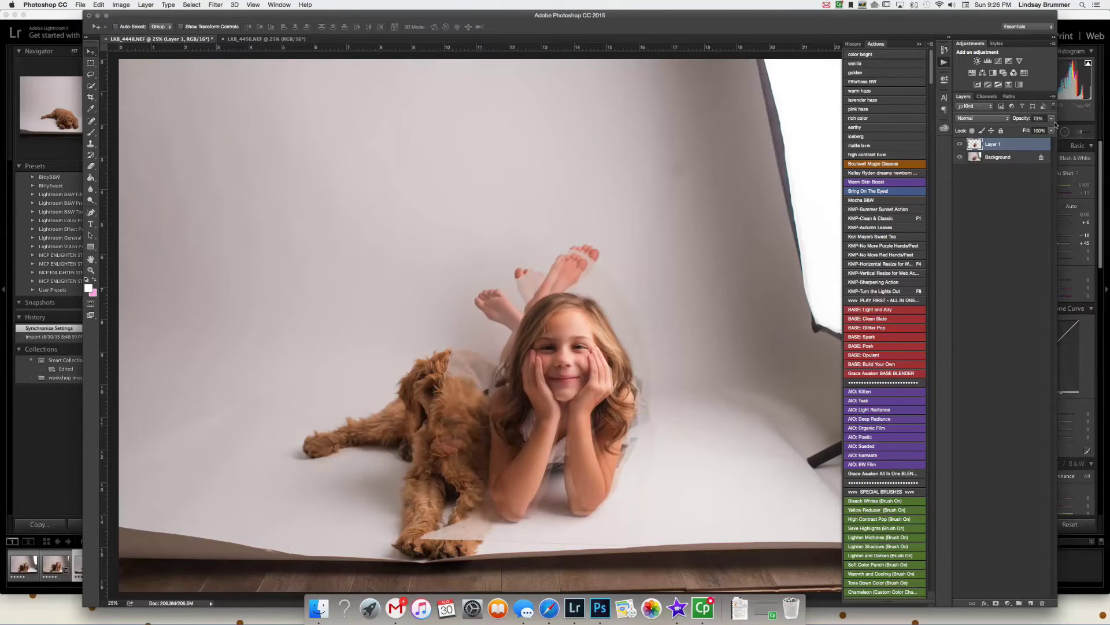
pyautogui.click(1051, 119)
pyautogui.moveTo(1044, 126); pyautogui.dragTo(1054, 127)
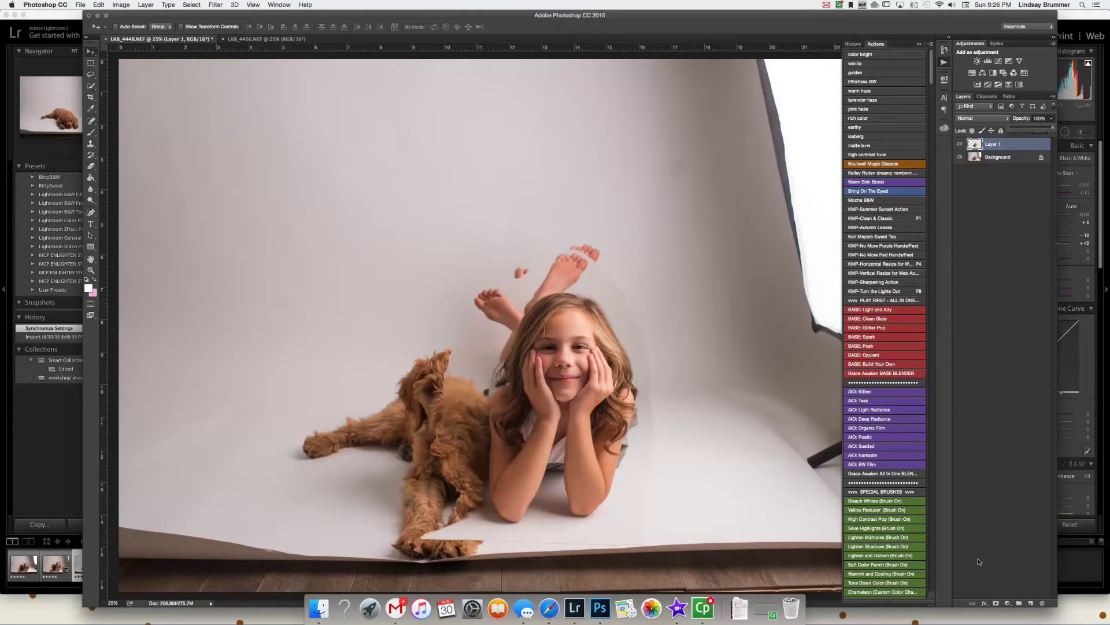
# - Add a layer mask to the pasted girl layer and paint it black with a 1000 px brush to reveal the dog's head and body
pyautogui.click(995, 603)
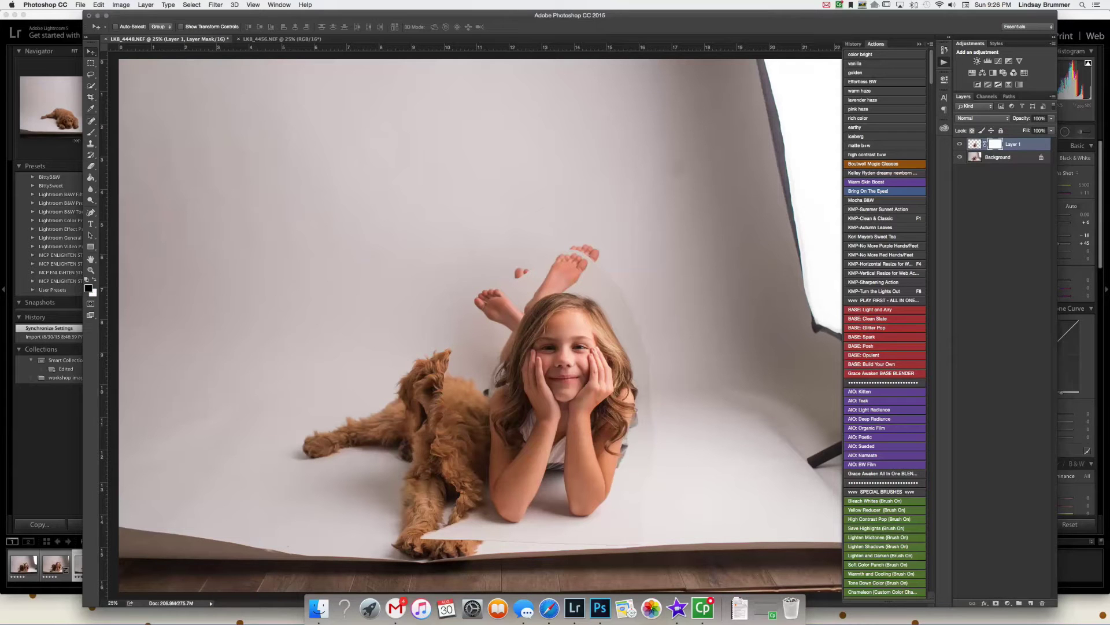
pyautogui.click(90, 133)
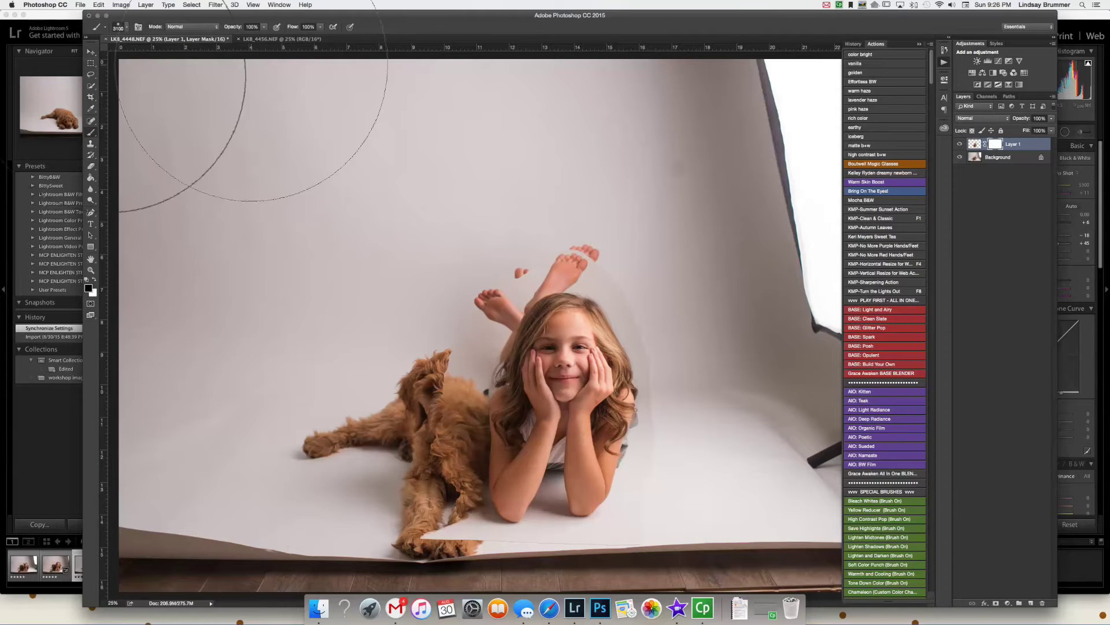
pyautogui.press('[')
pyautogui.press('[')
pyautogui.press('[')
pyautogui.press('[')
pyautogui.press('[')
pyautogui.press('[')
pyautogui.press('[')
pyautogui.press('[')
pyautogui.press('[')
pyautogui.press('[')
pyautogui.press('[')
pyautogui.press('[')
pyautogui.press('[')
pyautogui.press('[')
pyautogui.press('[')
pyautogui.press('[')
pyautogui.press('[')
pyautogui.press('[')
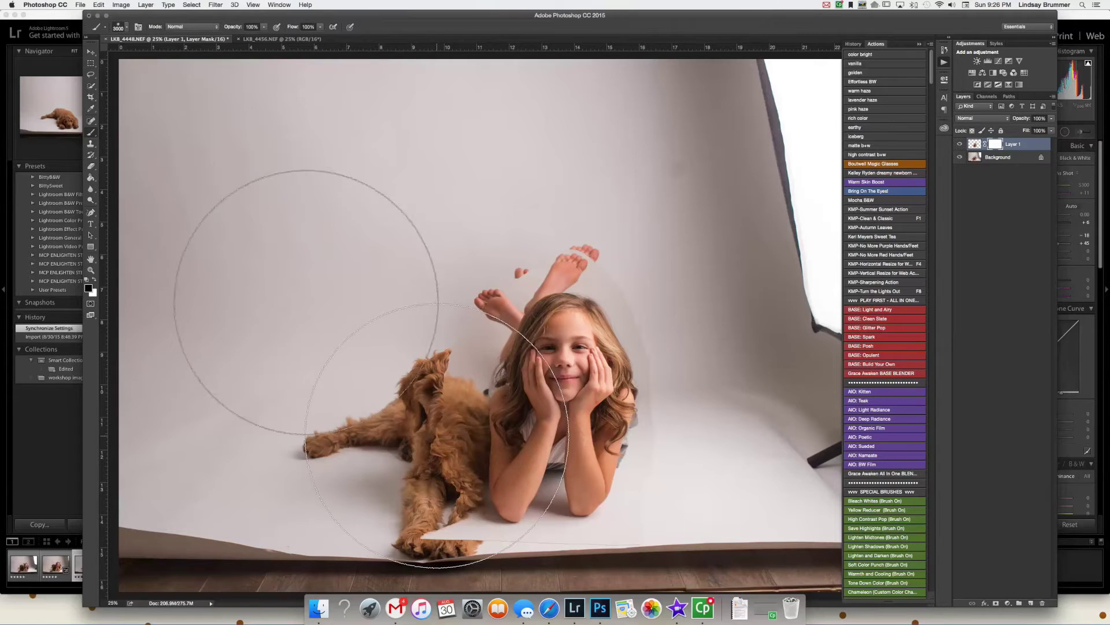
pyautogui.press('[')
pyautogui.press('[')
pyautogui.press('[')
pyautogui.press('[')
pyautogui.press('[')
pyautogui.press('[')
pyautogui.press('[')
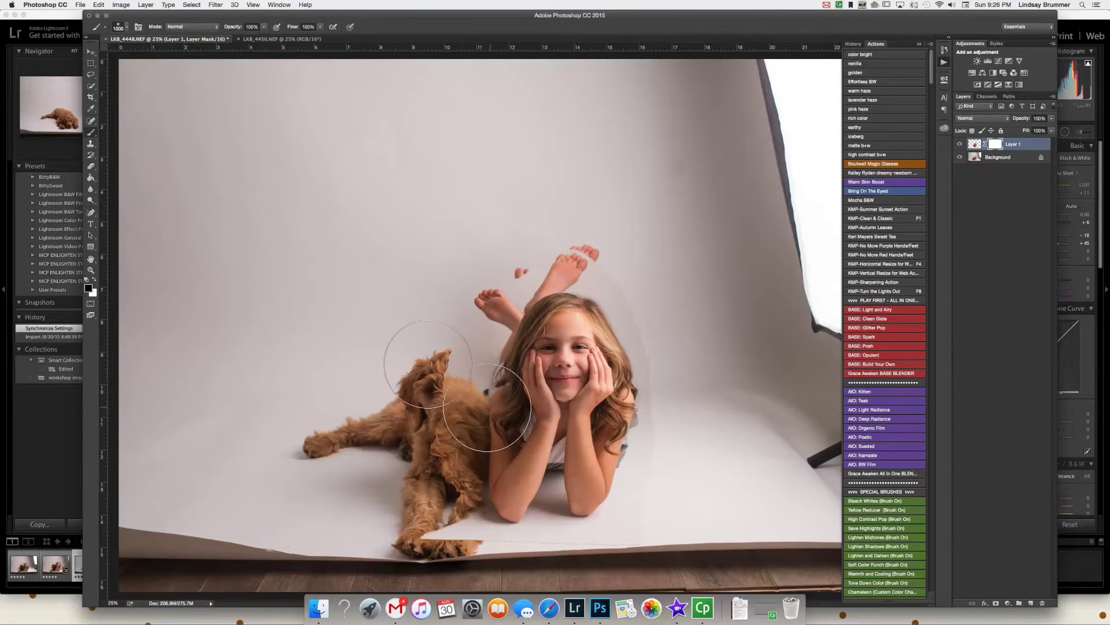
pyautogui.moveTo(433, 358)
pyautogui.mouseDown()
pyautogui.moveTo(436, 322)
pyautogui.moveTo(457, 440)
pyautogui.moveTo(406, 498)
pyautogui.moveTo(480, 529)
pyautogui.moveTo(480, 544)
pyautogui.moveTo(456, 523)
pyautogui.mouseUp()
# - Mask out the pasted backdrop over the dog's front paw and leg beside the girl's elbow with a 300 px brush
pyautogui.press('[')
pyautogui.press('[')
pyautogui.press('[')
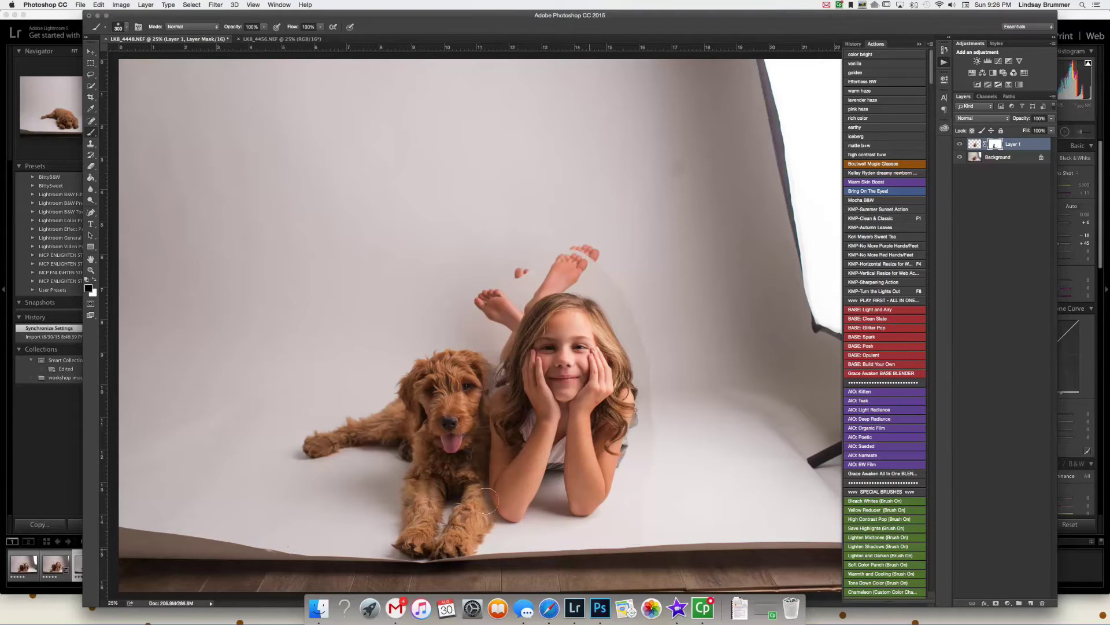
pyautogui.moveTo(460, 481); pyautogui.dragTo(477, 514)
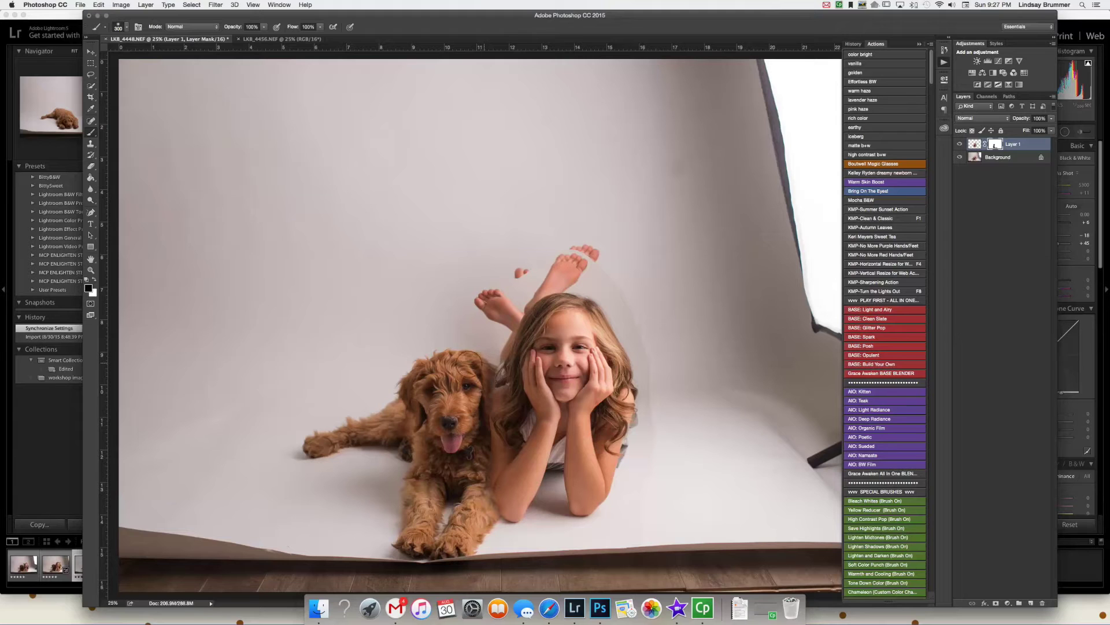
# - Mask away the pasted feet to reveal the original ones, and paint out the pasted backdrop's edge beside the girl
pyautogui.moveTo(488, 319)
pyautogui.mouseDown()
pyautogui.moveTo(471, 280)
pyautogui.moveTo(463, 286)
pyautogui.moveTo(469, 319)
pyautogui.moveTo(469, 302)
pyautogui.moveTo(494, 283)
pyautogui.moveTo(488, 312)
pyautogui.moveTo(513, 272)
pyautogui.mouseUp()
pyautogui.moveTo(572, 237)
pyautogui.mouseDown()
pyautogui.moveTo(550, 248)
pyautogui.moveTo(591, 256)
pyautogui.moveTo(553, 266)
pyautogui.moveTo(595, 269)
pyautogui.moveTo(553, 269)
pyautogui.mouseUp()
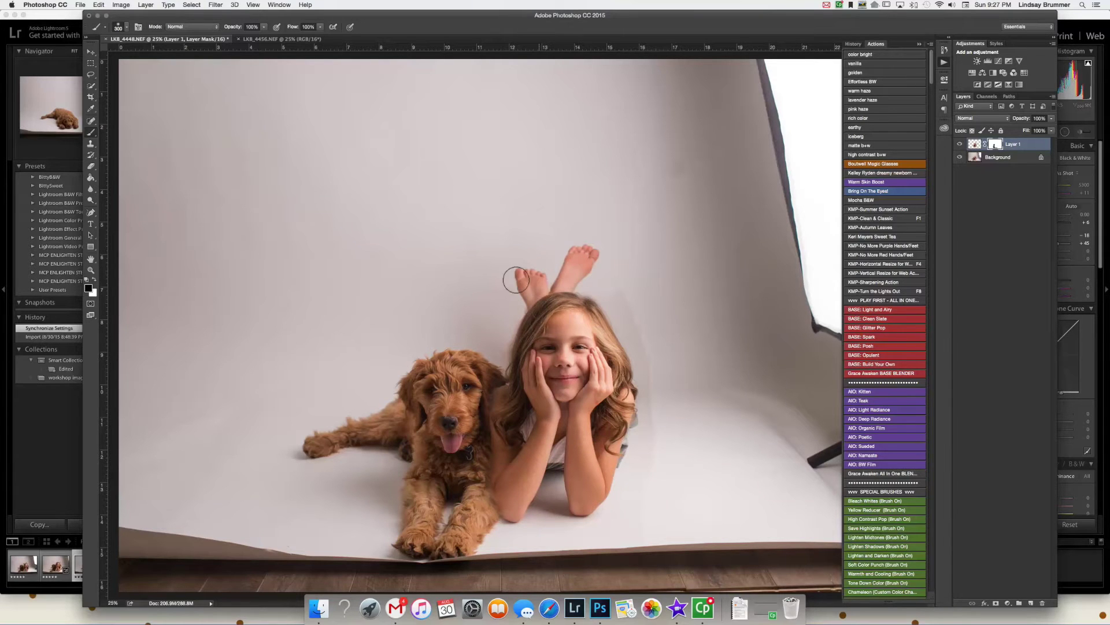
pyautogui.moveTo(616, 289)
pyautogui.mouseDown()
pyautogui.moveTo(656, 377)
pyautogui.moveTo(636, 332)
pyautogui.moveTo(646, 440)
pyautogui.mouseUp()
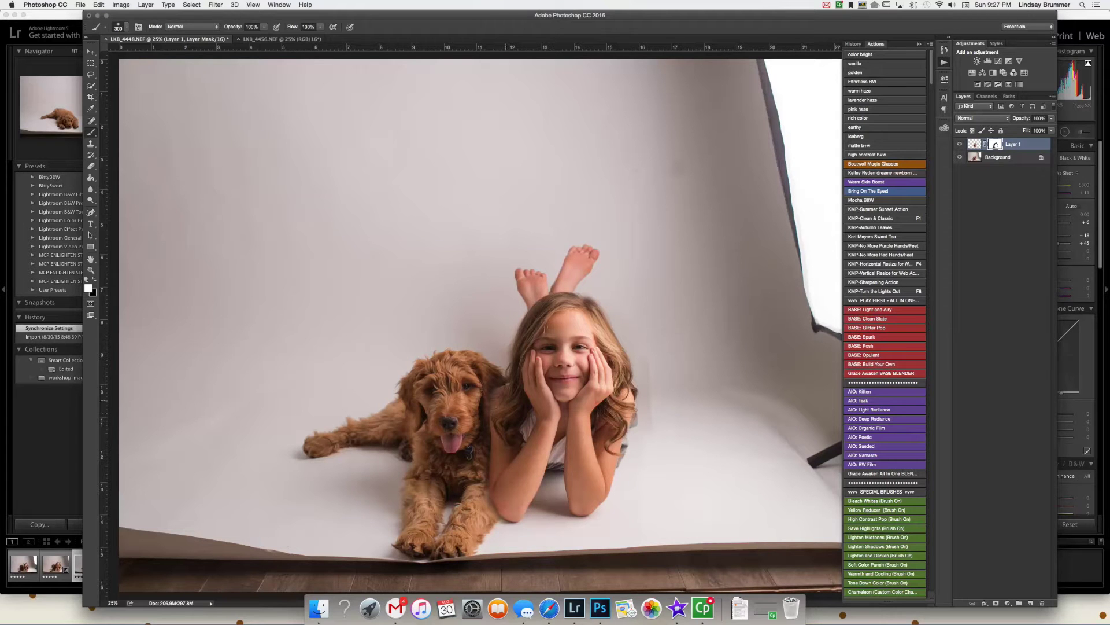
# - Refine the mask with a 60 px black brush to restore the dog's fur from its ear to its chest beside the girl
pyautogui.click(91, 270)
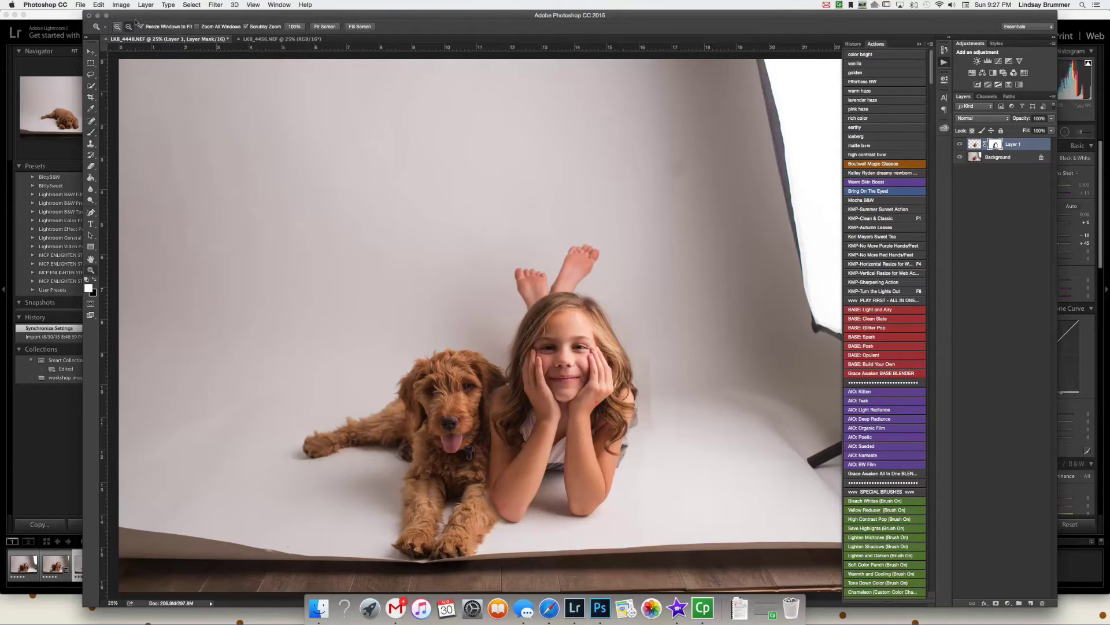
pyautogui.moveTo(507, 427); pyautogui.dragTo(507, 427)
pyautogui.click(91, 132)
pyautogui.press('[')
pyautogui.press('[')
pyautogui.press('[')
pyautogui.press('[')
pyautogui.press('[')
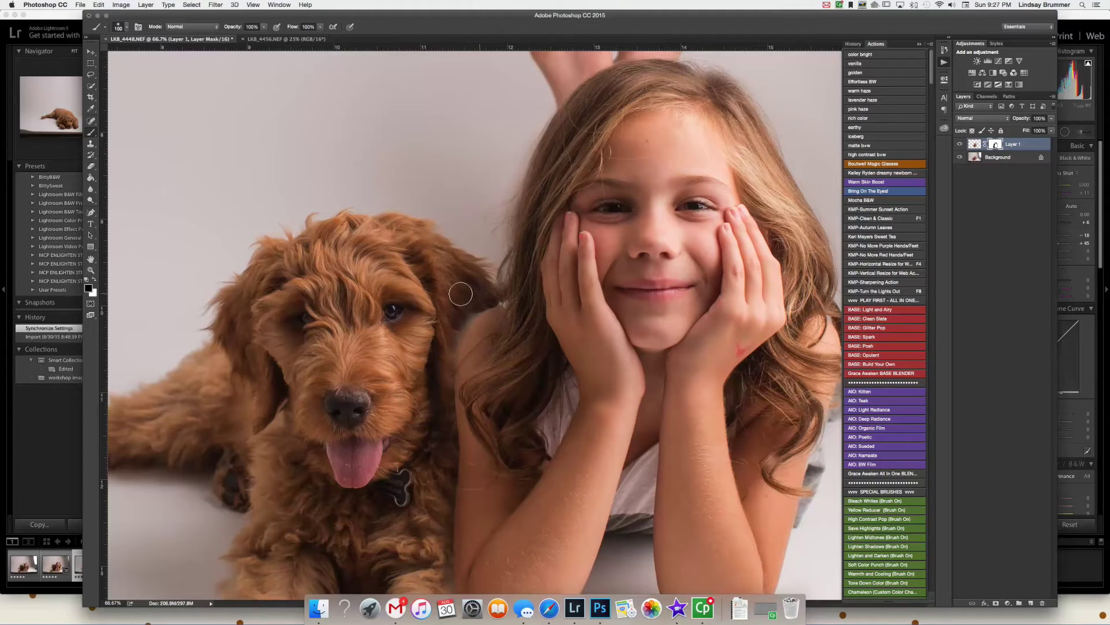
pyautogui.press('[')
pyautogui.press('[')
pyautogui.press('[')
pyautogui.moveTo(465, 301)
pyautogui.mouseDown()
pyautogui.moveTo(441, 341)
pyautogui.moveTo(478, 294)
pyautogui.moveTo(437, 342)
pyautogui.moveTo(436, 454)
pyautogui.mouseUp()
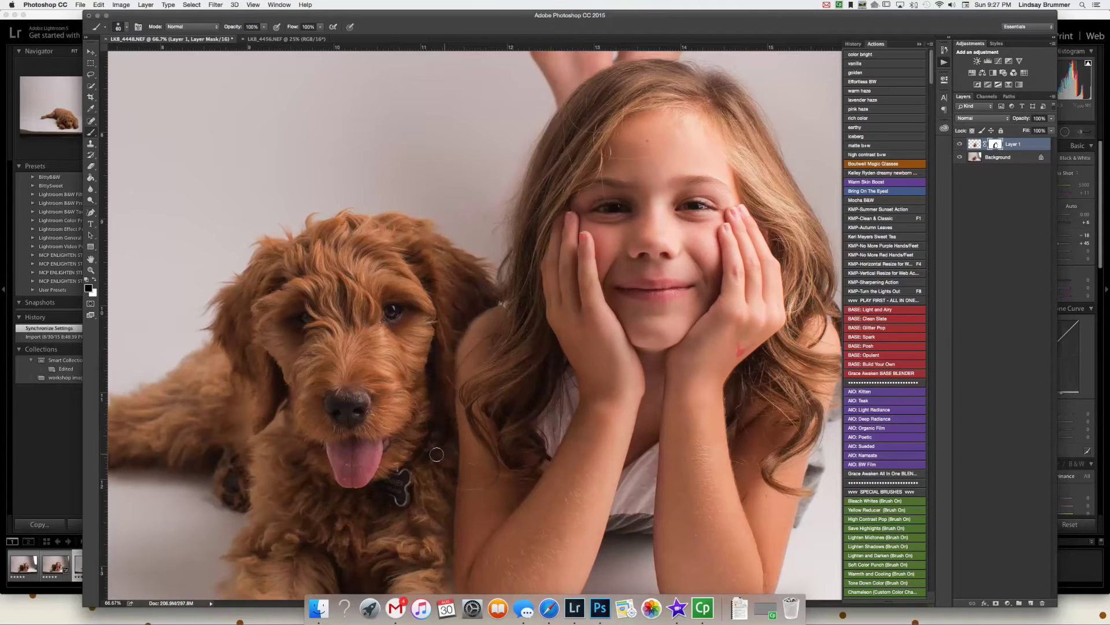
# - Restore the dog's fur along its lower chest and front leg next to the girl's forearm on the mask
pyautogui.scroll(-3, 435, 494)
pyautogui.moveTo(436, 480); pyautogui.dragTo(459, 550)
pyautogui.moveTo(443, 498); pyautogui.dragTo(432, 401)
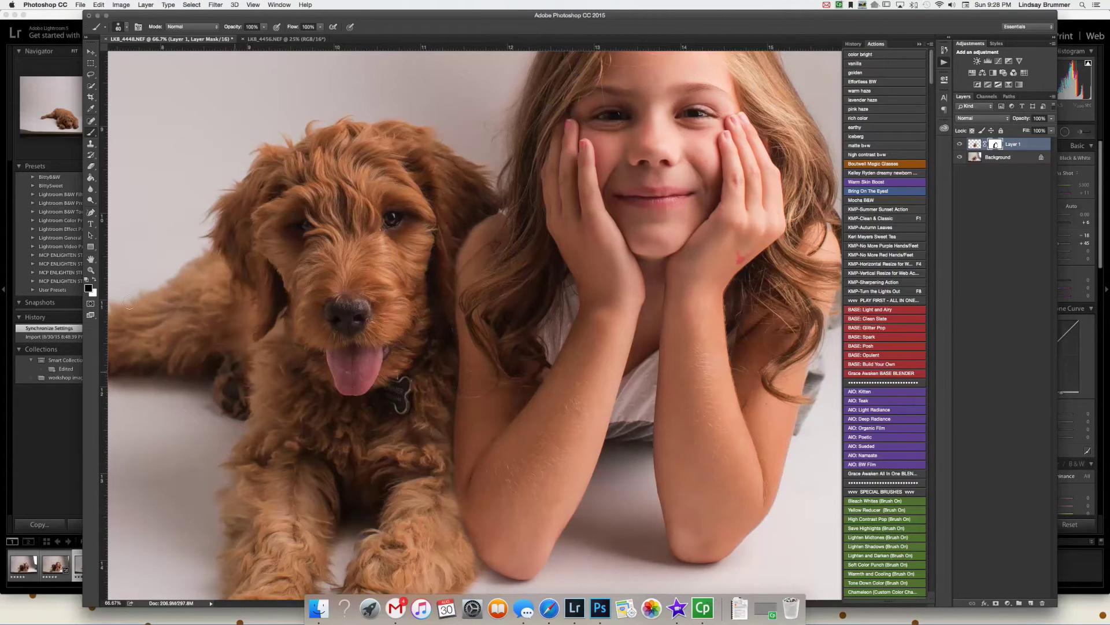
# - Compare the whole composite with the pasted girl layer hidden and shown
pyautogui.click(91, 269)
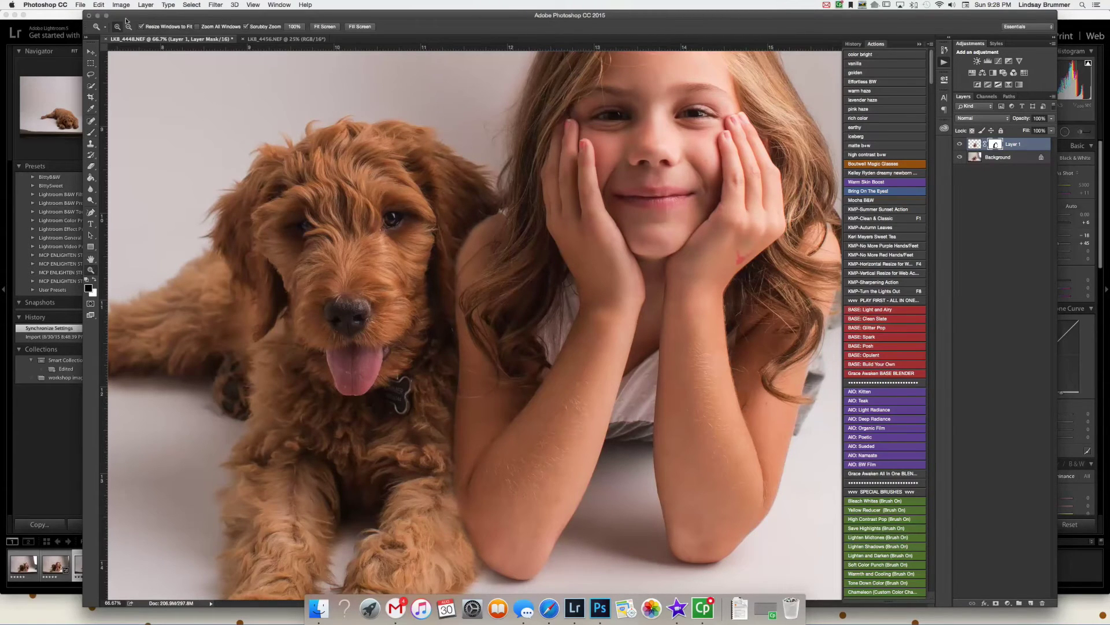
pyautogui.keyDown('alt'); pyautogui.click(447, 257); pyautogui.keyUp('alt')
pyautogui.keyDown('alt'); pyautogui.click(447, 258); pyautogui.keyUp('alt')
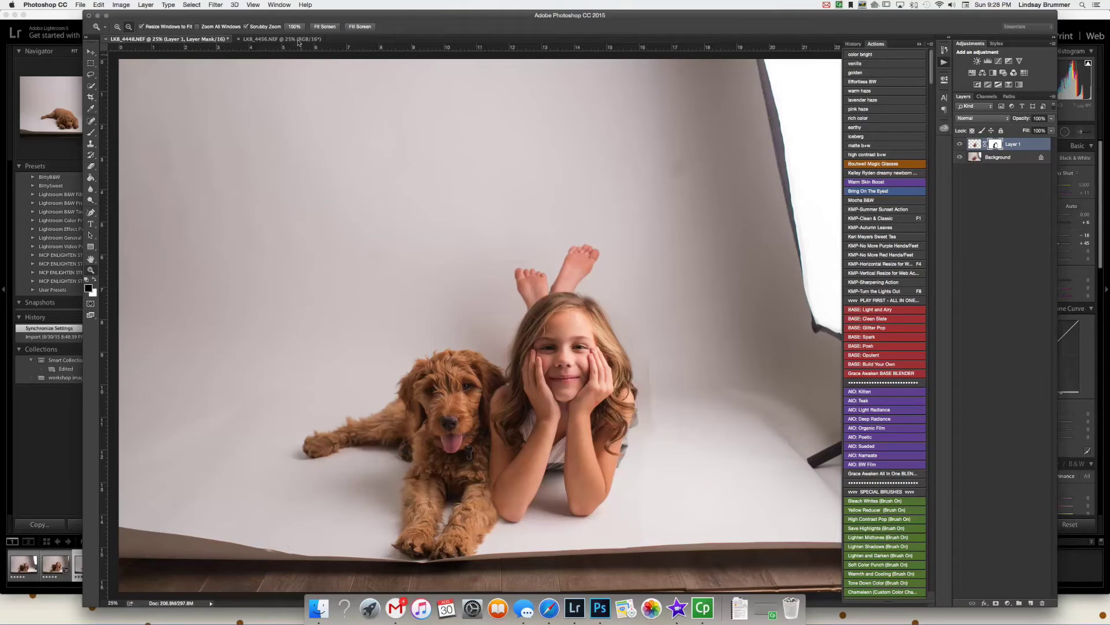
pyautogui.click(145, 4)
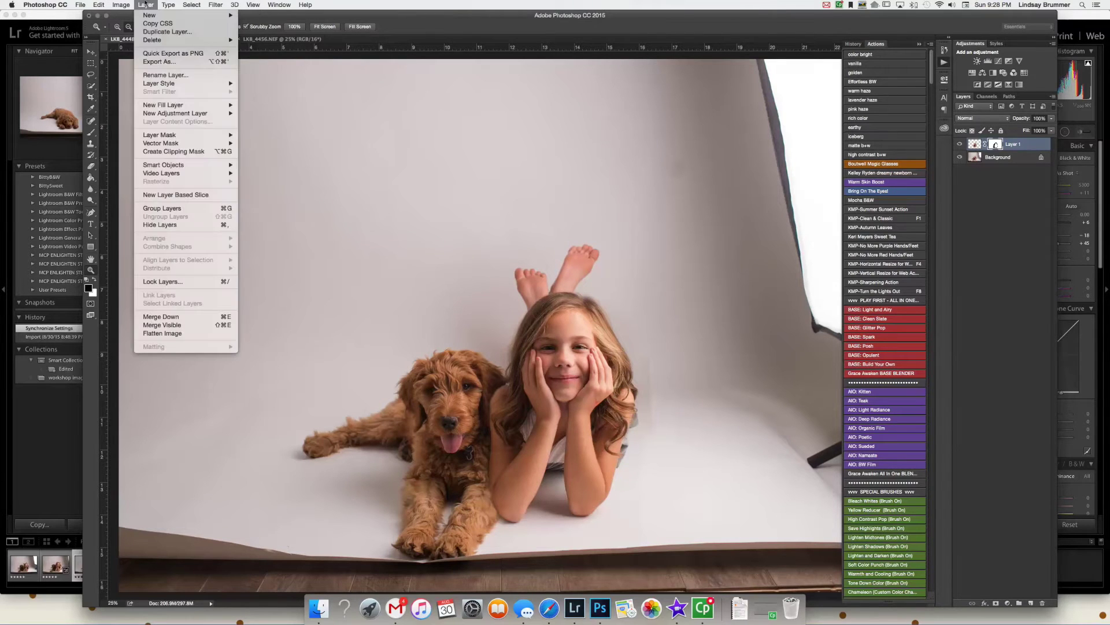
pyautogui.click(959, 144)
pyautogui.click(959, 144)
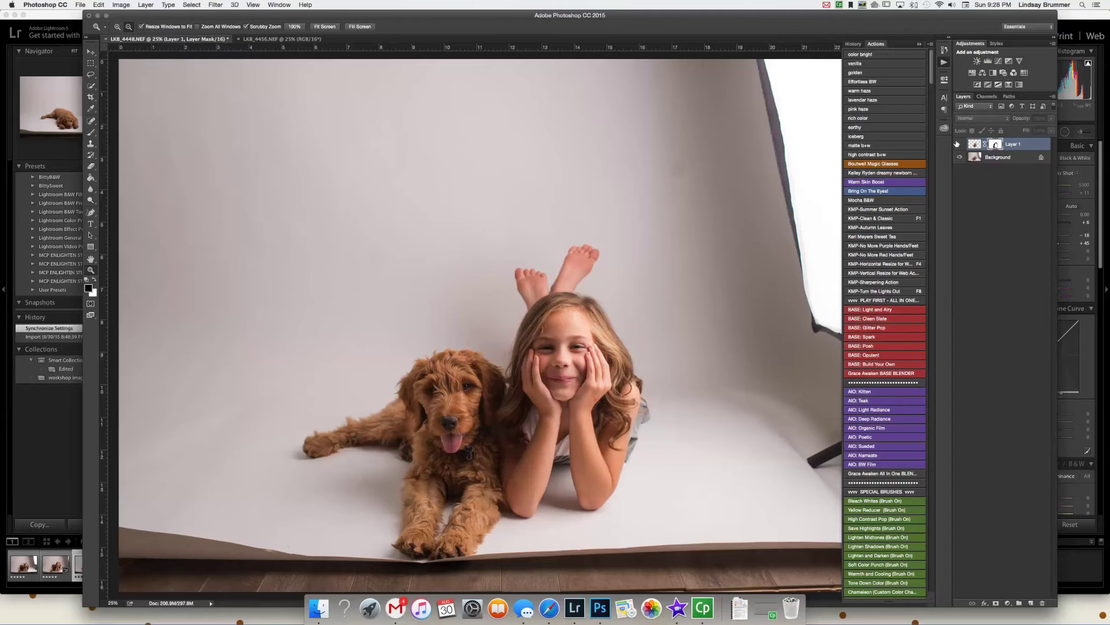
pyautogui.click(957, 144)
pyautogui.click(958, 144)
pyautogui.click(957, 144)
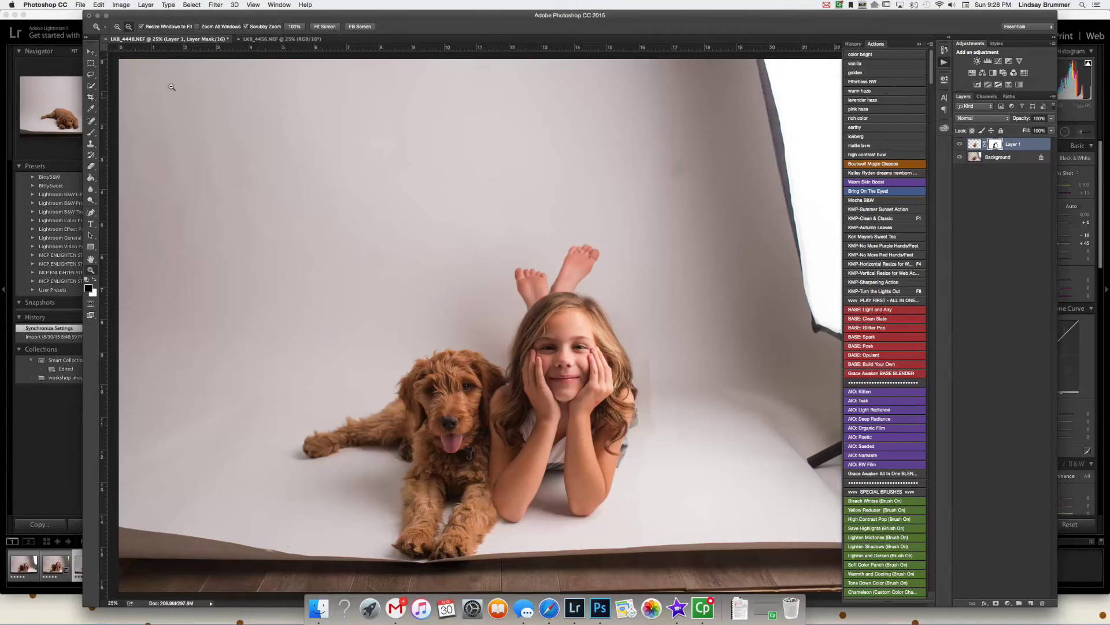
# - Flatten the image and use an enlarged Clone Stamp on the faint blending edge in the backdrop beside the girl
pyautogui.click(145, 4)
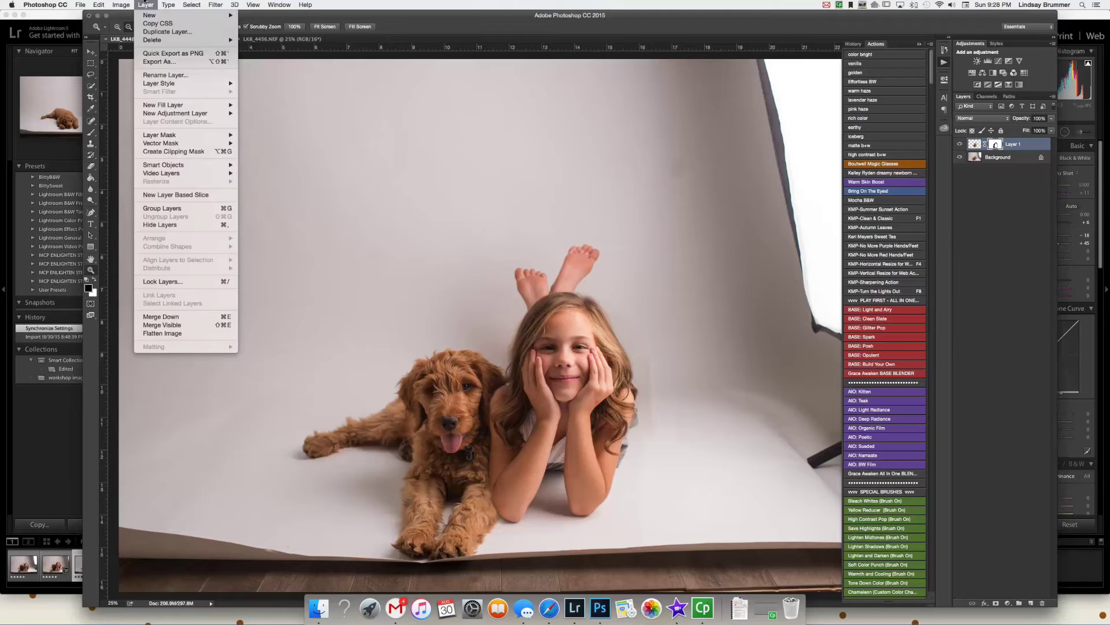
pyautogui.click(181, 334)
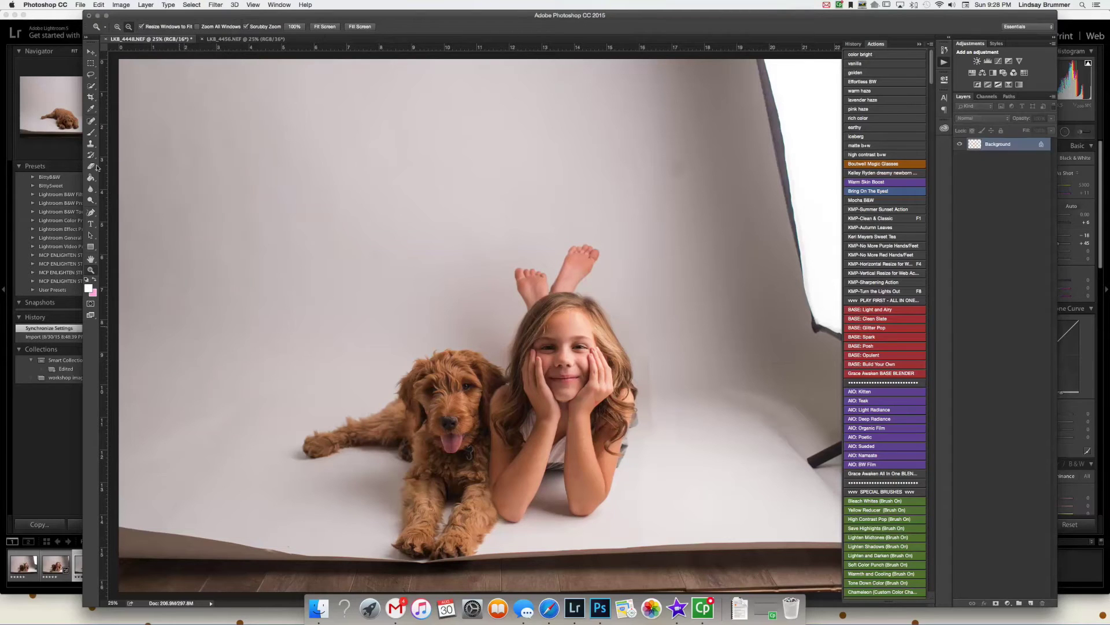
pyautogui.click(89, 144)
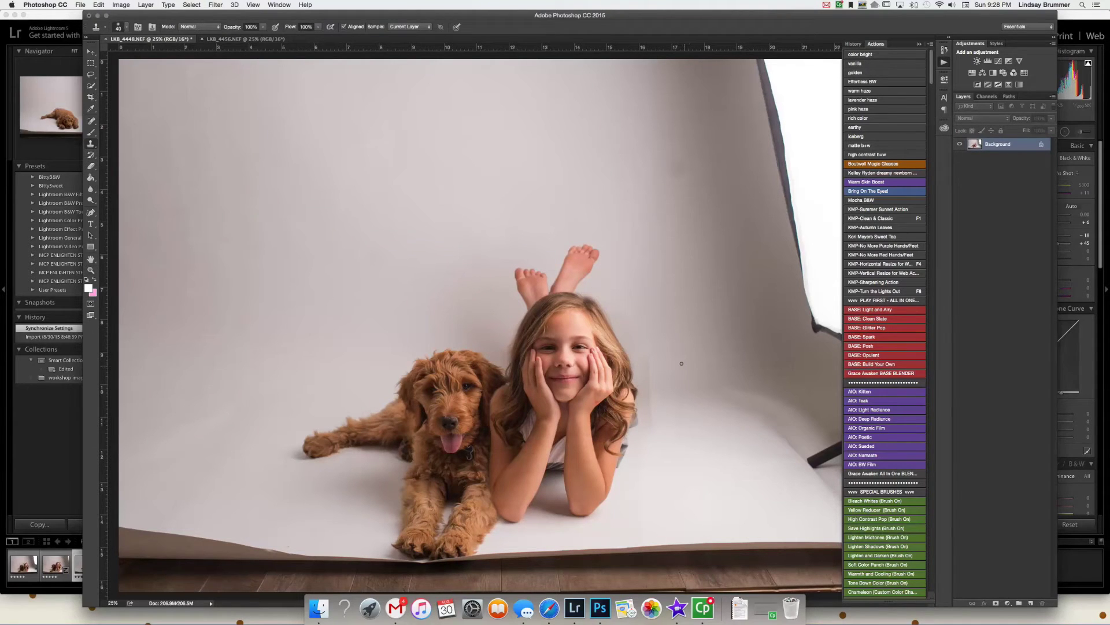
pyautogui.press(']')
pyautogui.press(']')
pyautogui.press(']')
pyautogui.press(']')
pyautogui.press(']')
pyautogui.press('alt')
pyautogui.press('alt')
# - Crop the photo at a 7 × 5 ratio closely around the girl and dog, cutting off the studio light and most of the wooden floor
pyautogui.click(90, 97)
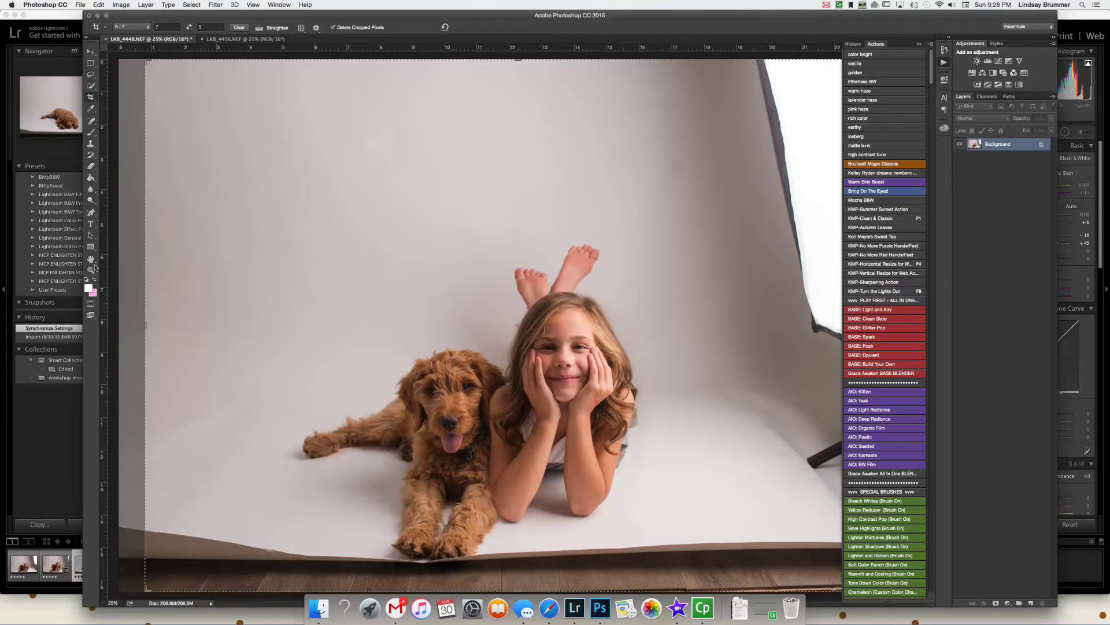
pyautogui.click(94, 269)
pyautogui.keyDown('alt'); pyautogui.click(343, 255); pyautogui.keyUp('alt')
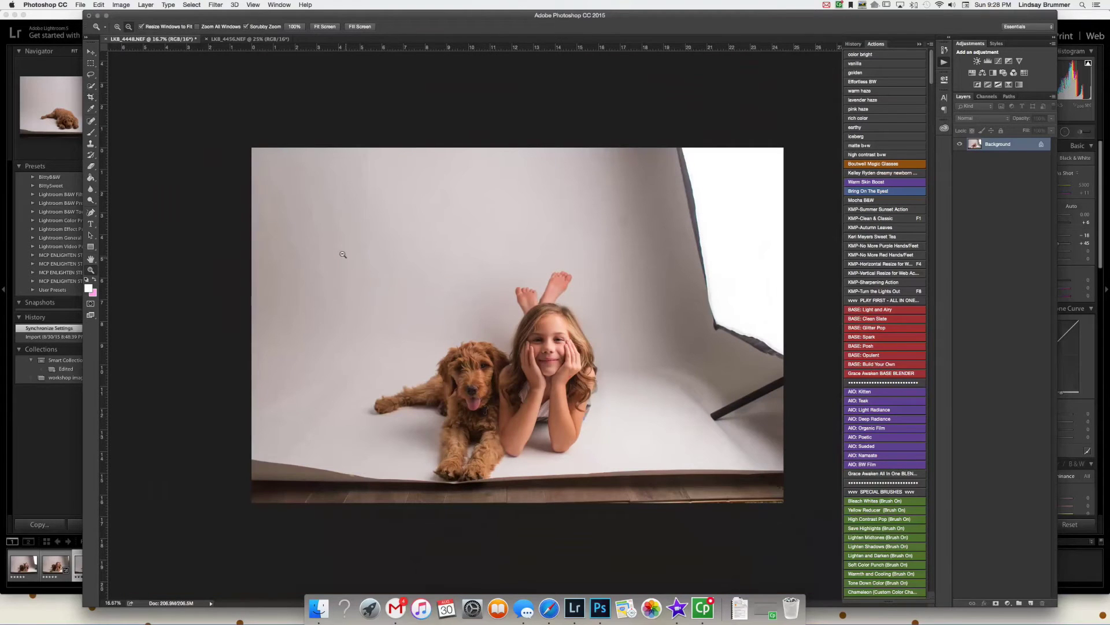
pyautogui.click(91, 96)
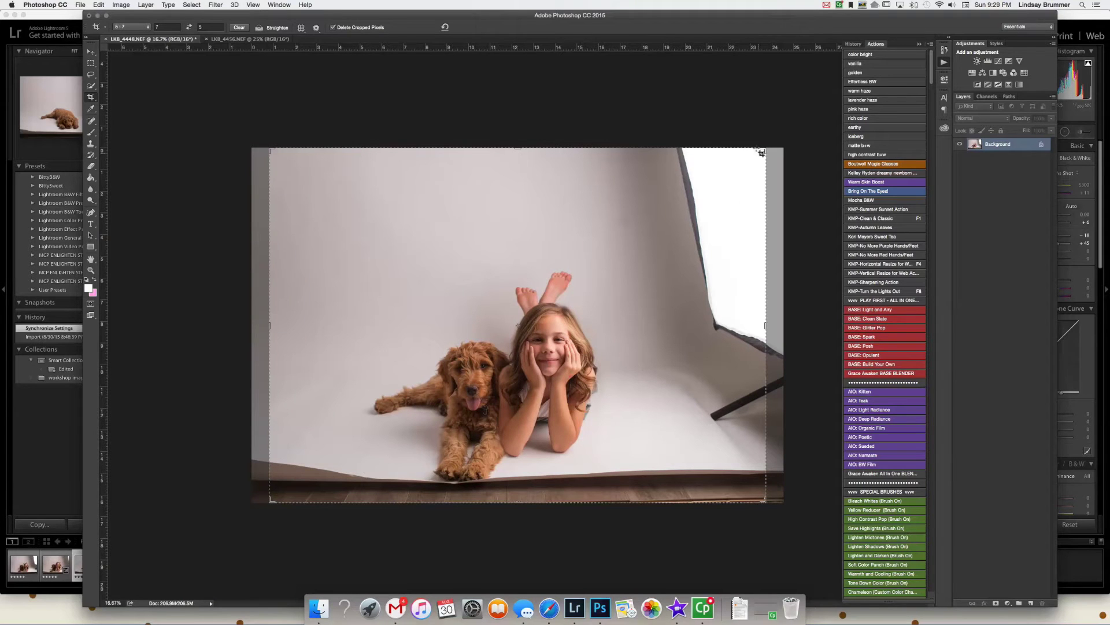
pyautogui.moveTo(763, 146); pyautogui.dragTo(713, 175)
pyautogui.moveTo(668, 275); pyautogui.dragTo(647, 302)
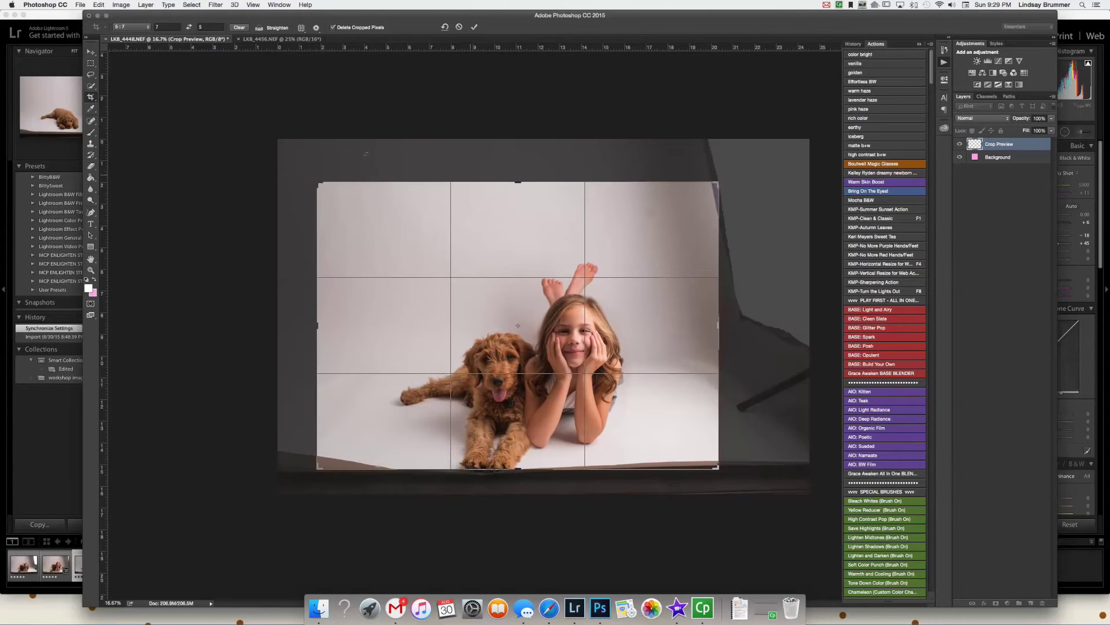
pyautogui.moveTo(317, 183); pyautogui.dragTo(340, 200)
pyautogui.moveTo(416, 271); pyautogui.dragTo(424, 270)
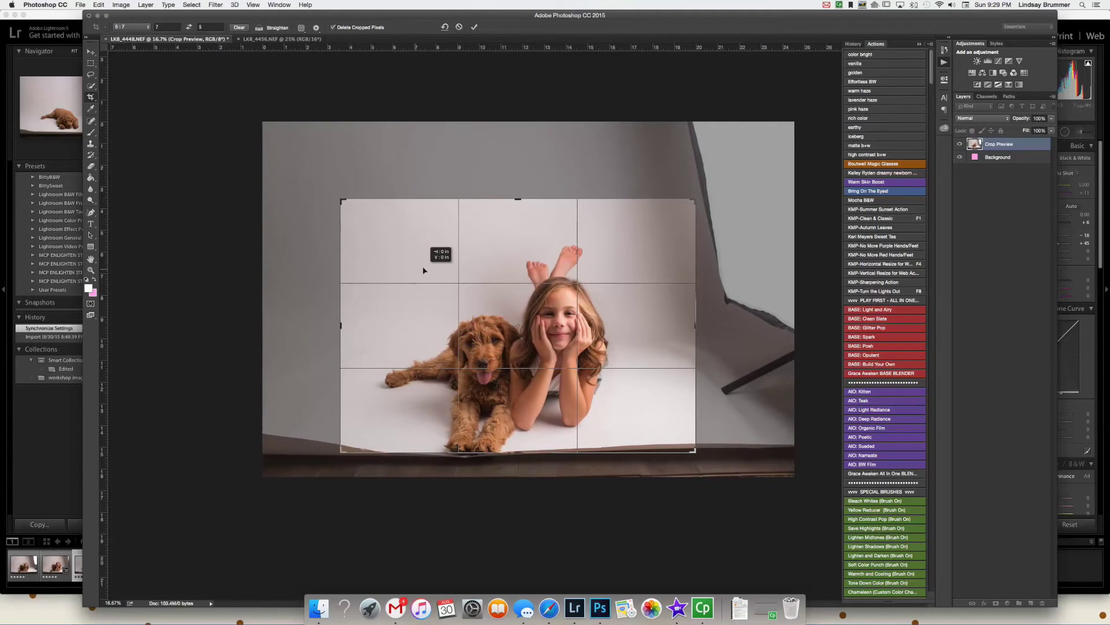
pyautogui.moveTo(423, 270); pyautogui.dragTo(423, 270)
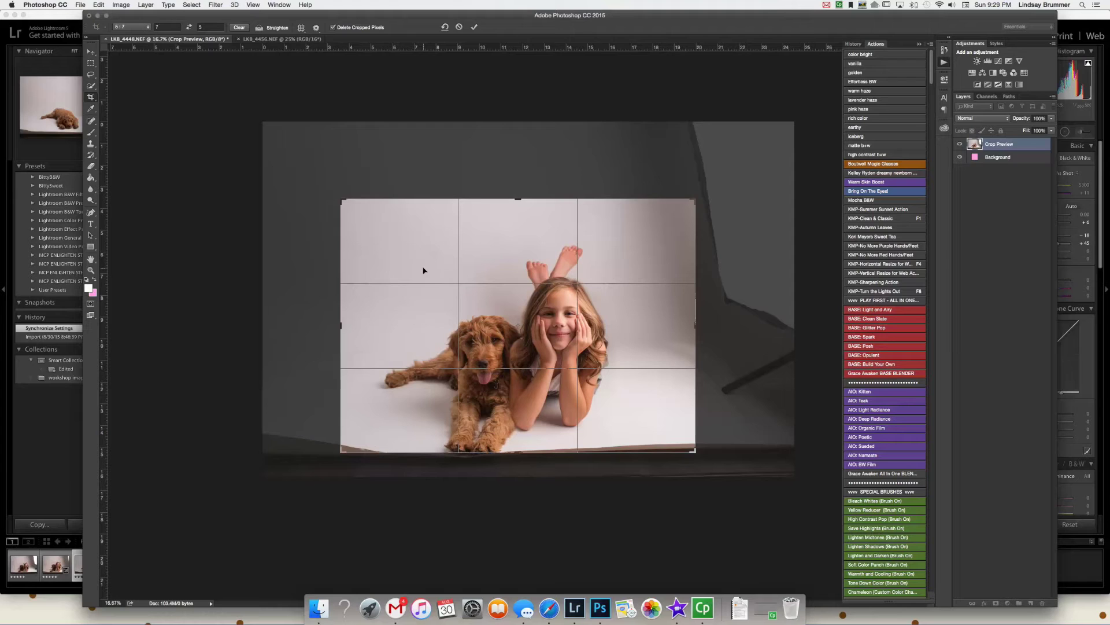
pyautogui.press('Return')
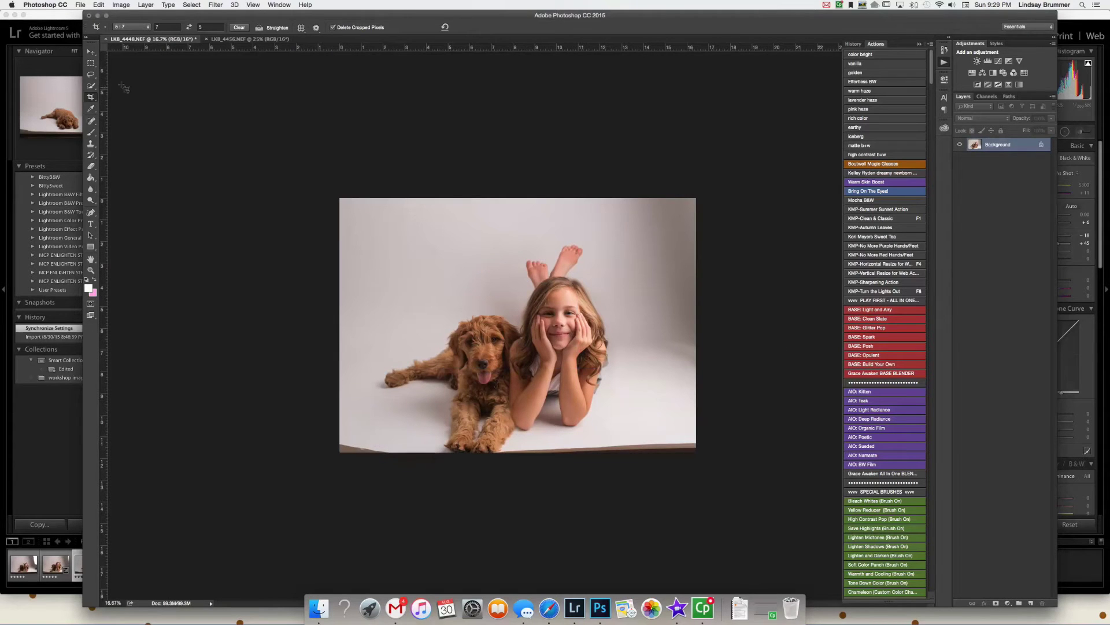
pyautogui.click(90, 63)
pyautogui.moveTo(334, 439); pyautogui.dragTo(437, 491)
pyautogui.click(91, 143)
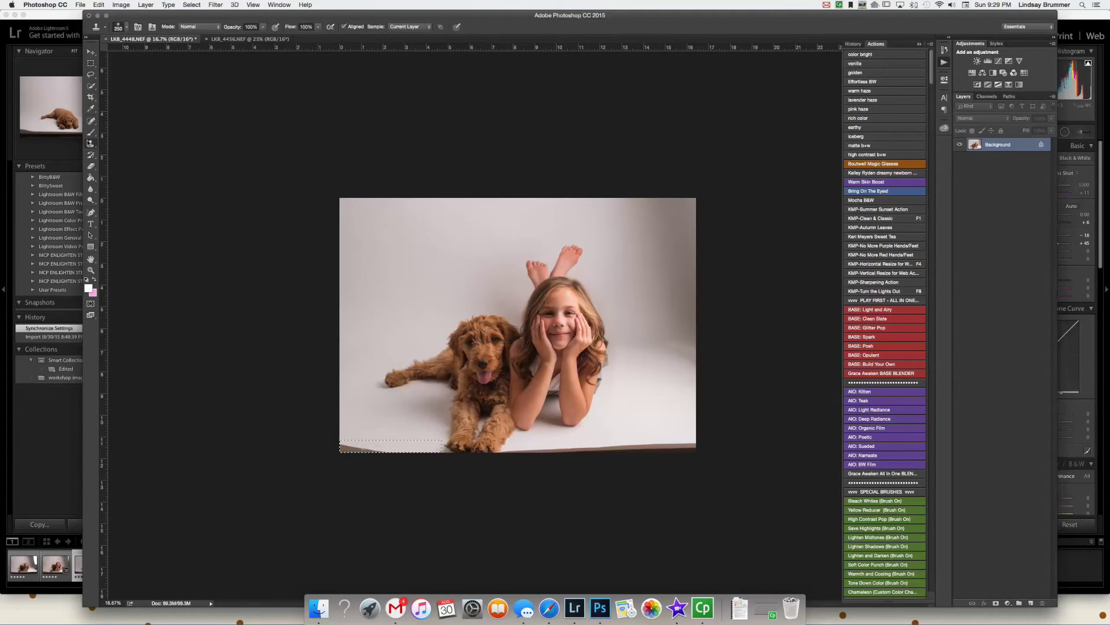
pyautogui.click(91, 63)
pyautogui.click(387, 245)
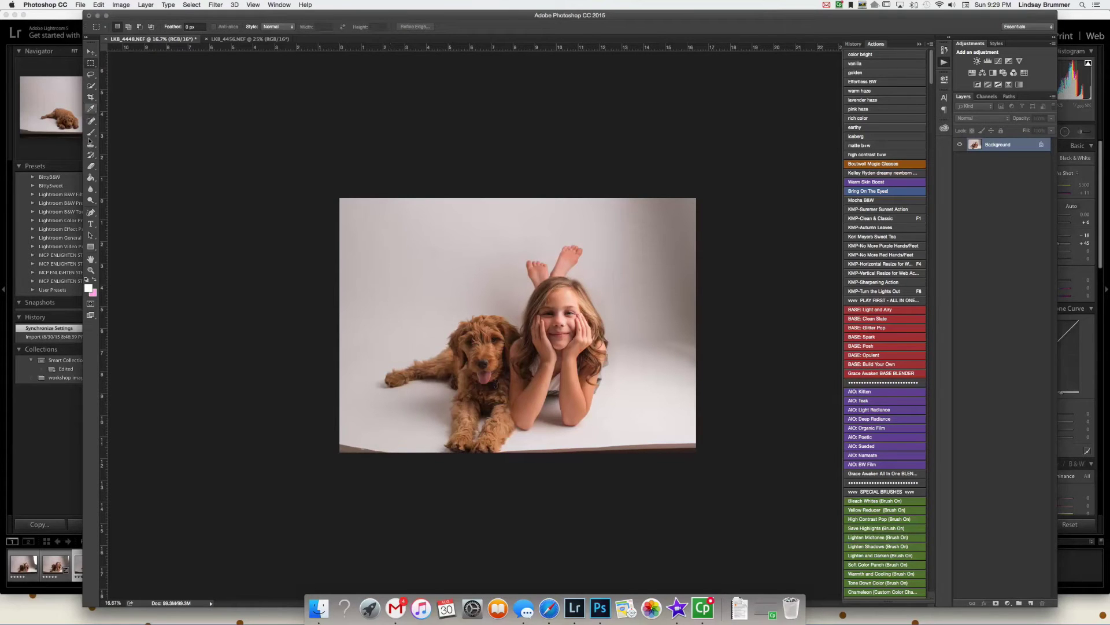
# - Clone clean backdrop over the exposed floor in the photo's lower left and lower right corners, enlarging the brush to 600 px for the right one
pyautogui.click(91, 143)
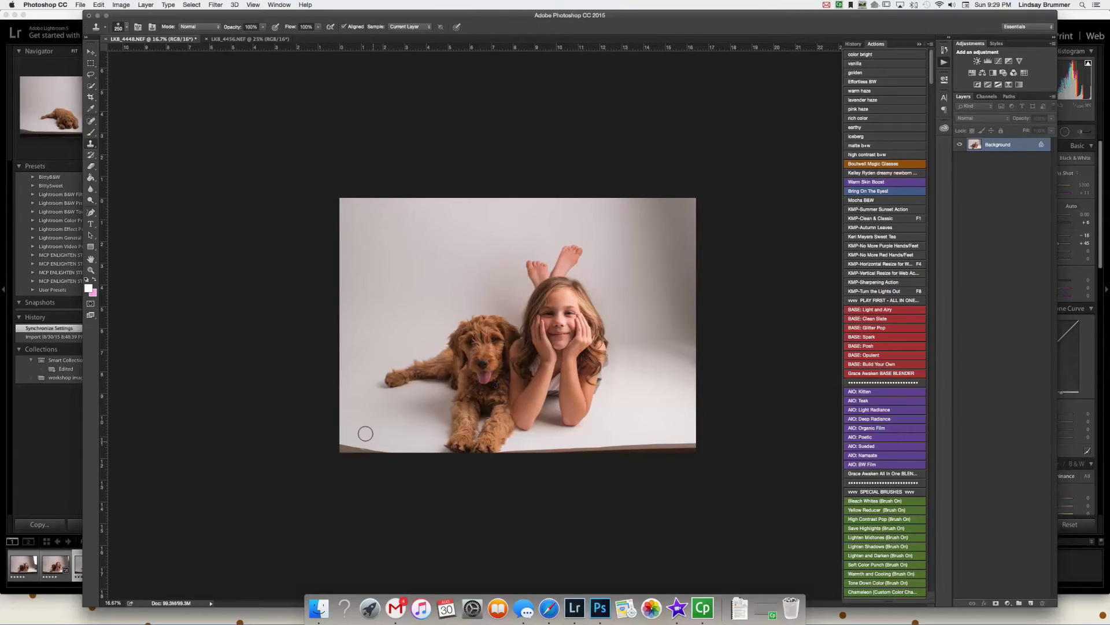
pyautogui.moveTo(347, 428)
pyautogui.mouseDown()
pyautogui.moveTo(330, 441)
pyautogui.moveTo(384, 445)
pyautogui.mouseUp()
pyautogui.moveTo(691, 447); pyautogui.dragTo(685, 441)
pyautogui.press(']')
pyautogui.press(']')
pyautogui.press(']')
pyautogui.press(']')
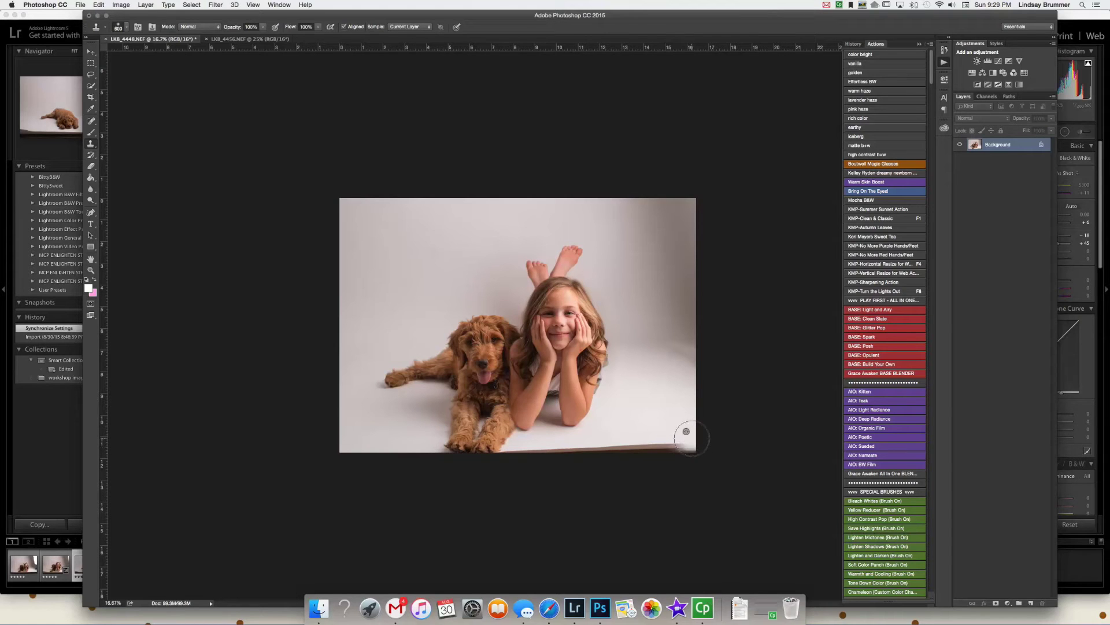
pyautogui.keyDown('alt'); pyautogui.click(679, 412); pyautogui.keyUp('alt')
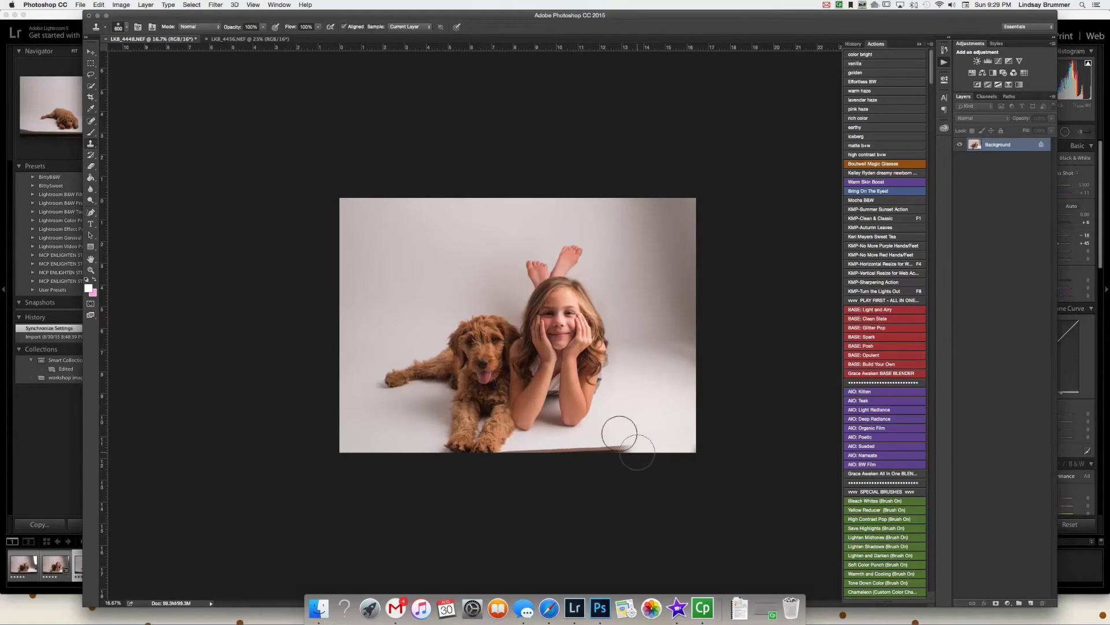
# - Clone backdrop over the remaining floor strip below the girl up to the dog's paws with a 300 px brush
pyautogui.press('[')
pyautogui.press('[')
pyautogui.press('[')
pyautogui.moveTo(597, 442); pyautogui.dragTo(571, 440)
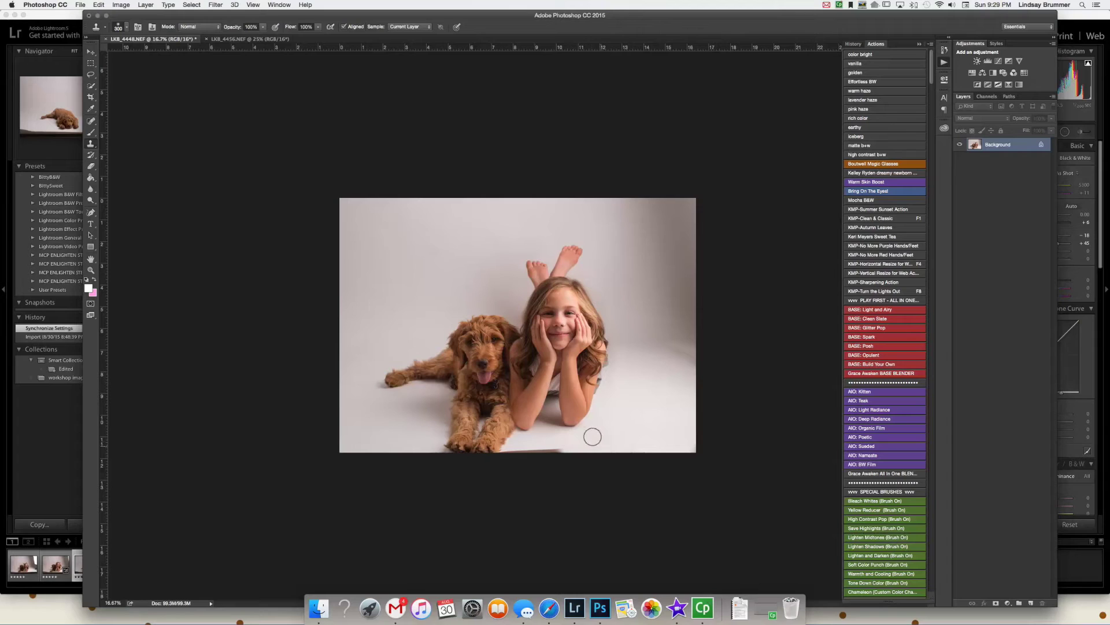
pyautogui.moveTo(578, 437); pyautogui.dragTo(500, 445)
pyautogui.moveTo(505, 443); pyautogui.dragTo(496, 450)
# - Set the foreground colour to a light grey (e5e3e3) sampled from the backdrop beside the girl
pyautogui.click(89, 288)
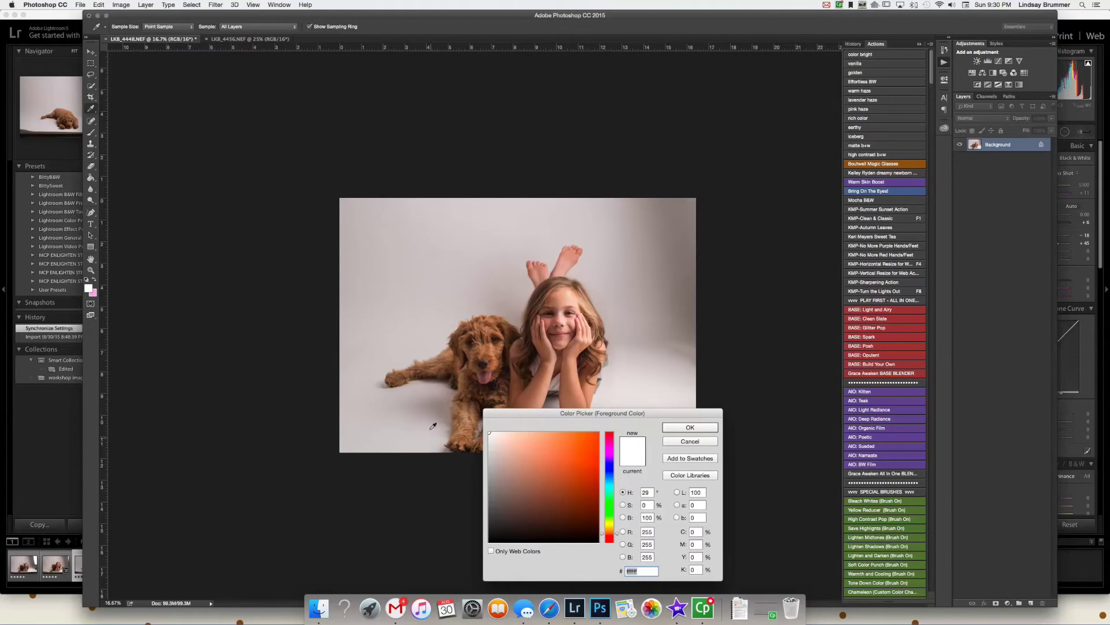
pyautogui.click(632, 387)
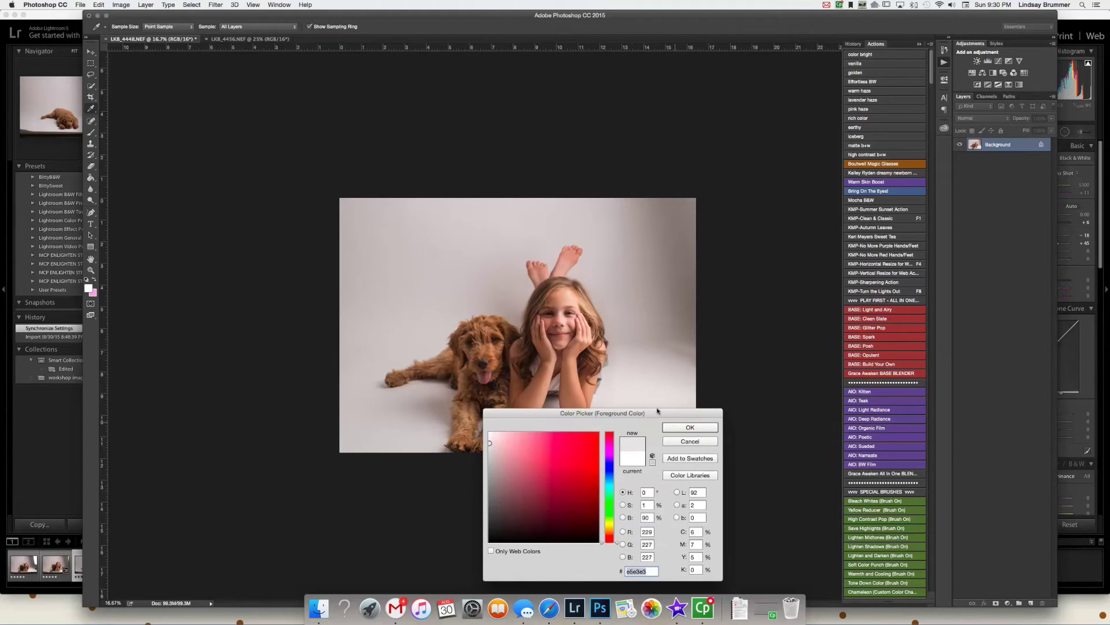
pyautogui.moveTo(639, 415); pyautogui.dragTo(467, 488)
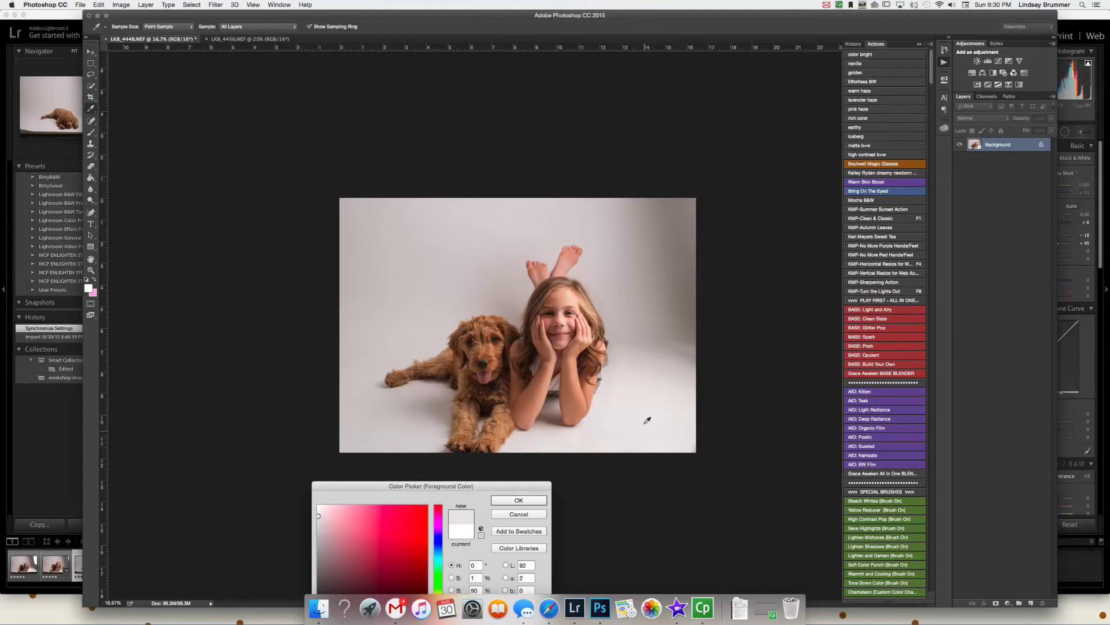
pyautogui.click(525, 500)
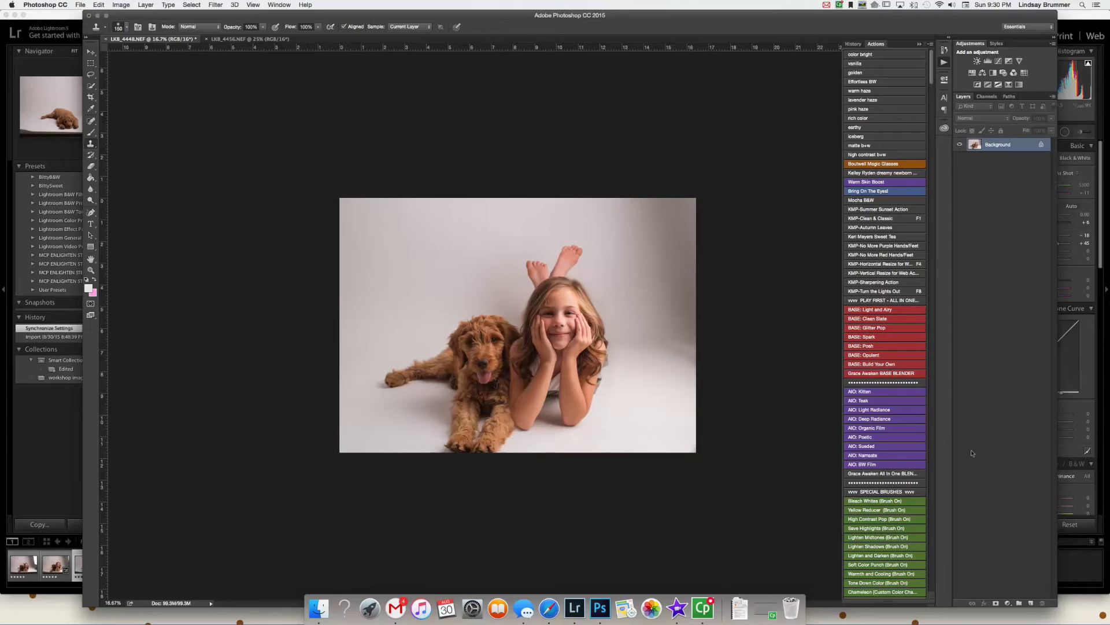
# - Add a linear Gradient Fill layer with its angle set to -93.58° so it fades down from the photo's upper edge
pyautogui.click(1007, 604)
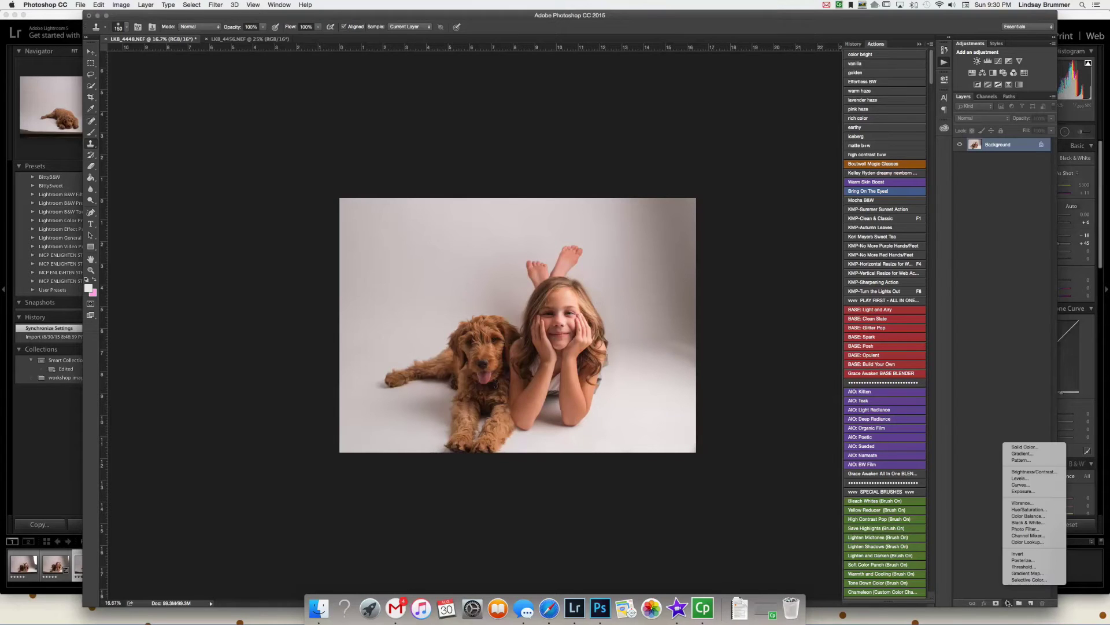
pyautogui.click(1019, 454)
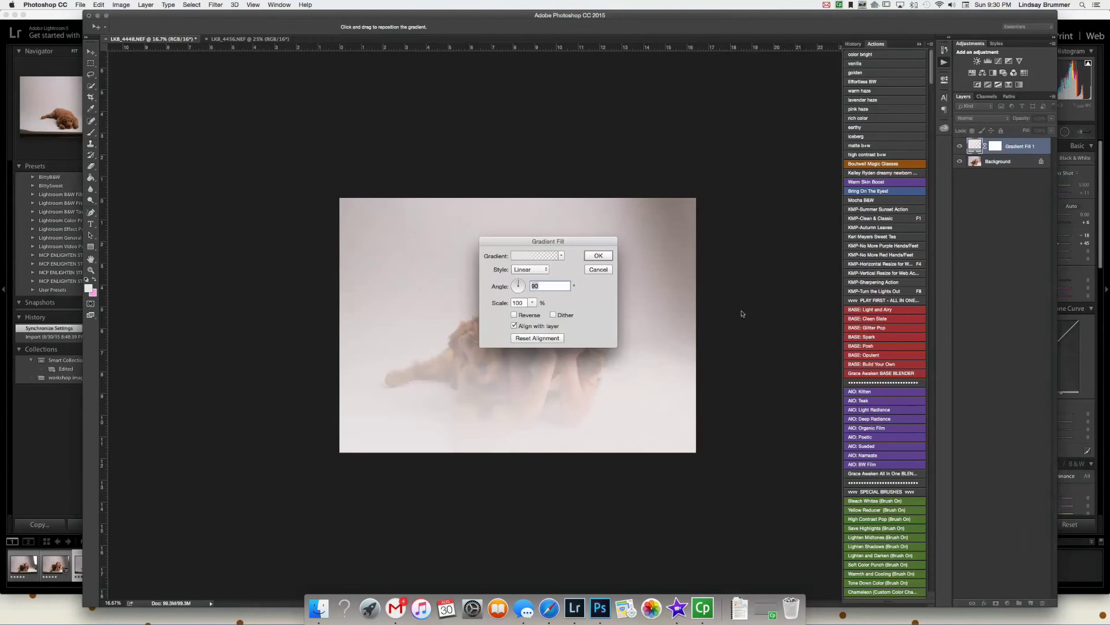
pyautogui.moveTo(518, 282); pyautogui.dragTo(518, 287)
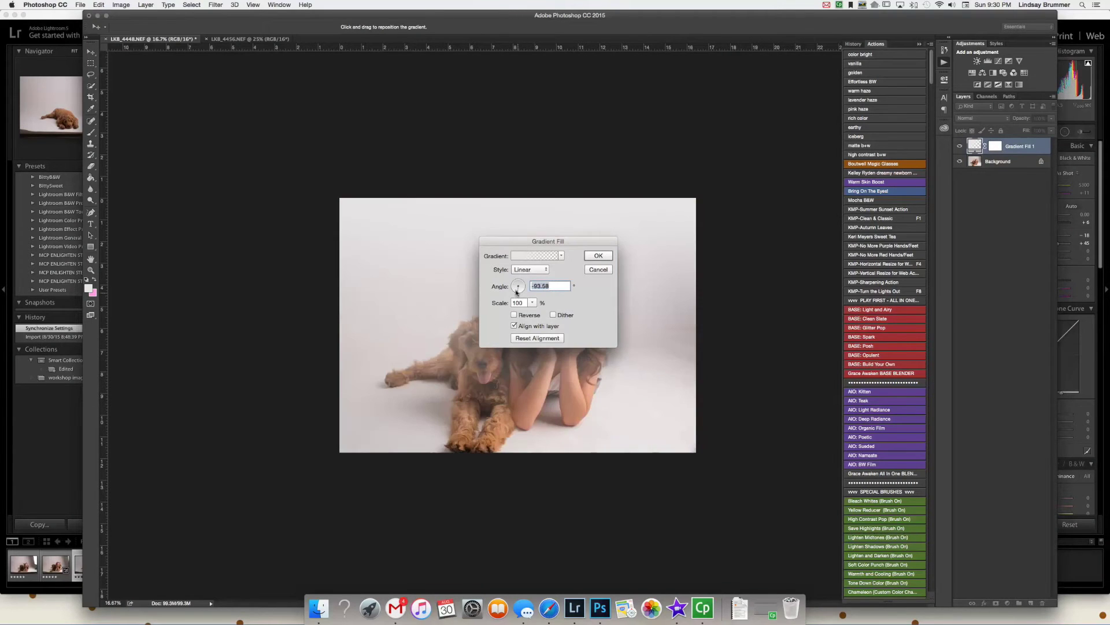
pyautogui.click(598, 255)
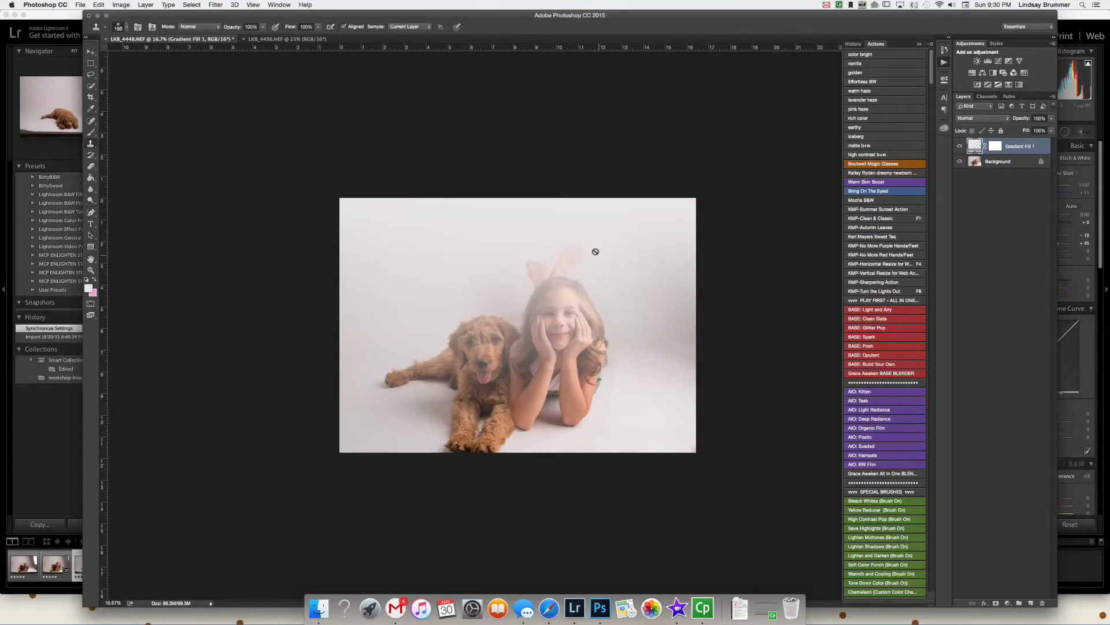
# - Paint black with an enlarged soft brush on the gradient layer's mask to bring back the dog, then reduce the brush to 250 px
pyautogui.click(995, 145)
pyautogui.press('b')
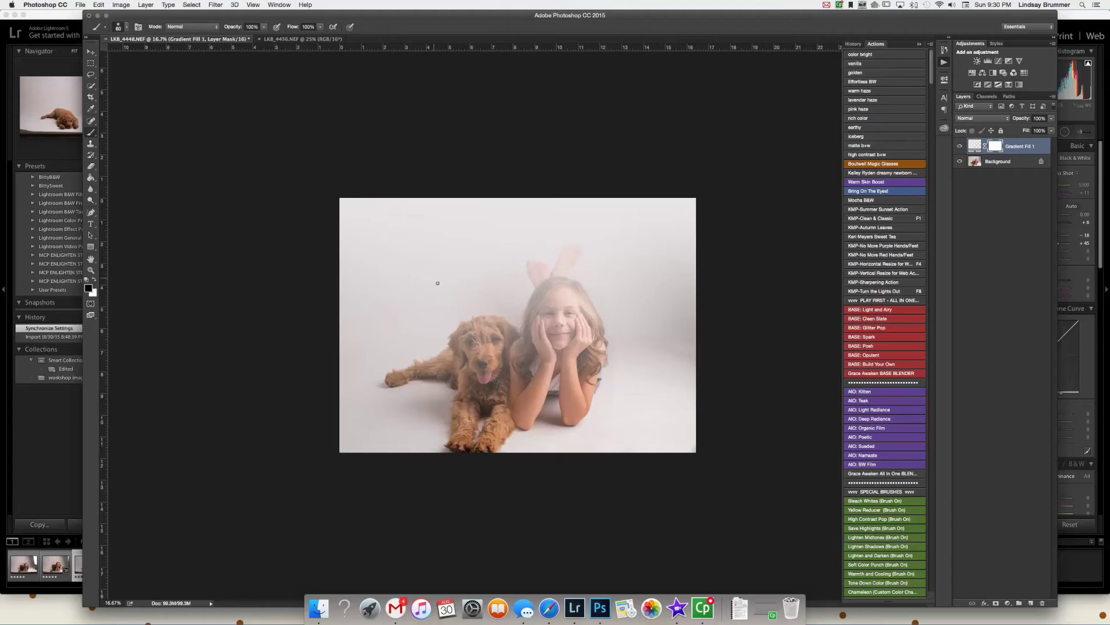
pyautogui.press(']')
pyautogui.press(']')
pyautogui.press(']')
pyautogui.press(']')
pyautogui.press(']')
pyautogui.press(']')
pyautogui.press(']')
pyautogui.press(']')
pyautogui.press(']')
pyautogui.press(']')
pyautogui.press(']')
pyautogui.press(']')
pyautogui.press(']')
pyautogui.press(']')
pyautogui.press(']')
pyautogui.moveTo(530, 313)
pyautogui.mouseDown()
pyautogui.moveTo(543, 347)
pyautogui.moveTo(469, 439)
pyautogui.moveTo(486, 338)
pyautogui.moveTo(479, 320)
pyautogui.moveTo(445, 334)
pyautogui.moveTo(454, 386)
pyautogui.moveTo(443, 347)
pyautogui.moveTo(385, 374)
pyautogui.moveTo(394, 382)
pyautogui.moveTo(470, 318)
pyautogui.moveTo(489, 314)
pyautogui.moveTo(502, 333)
pyautogui.mouseUp()
pyautogui.press('[')
pyautogui.press('[')
pyautogui.press('[')
pyautogui.press('[')
pyautogui.press('[')
pyautogui.press('[')
pyautogui.press('[')
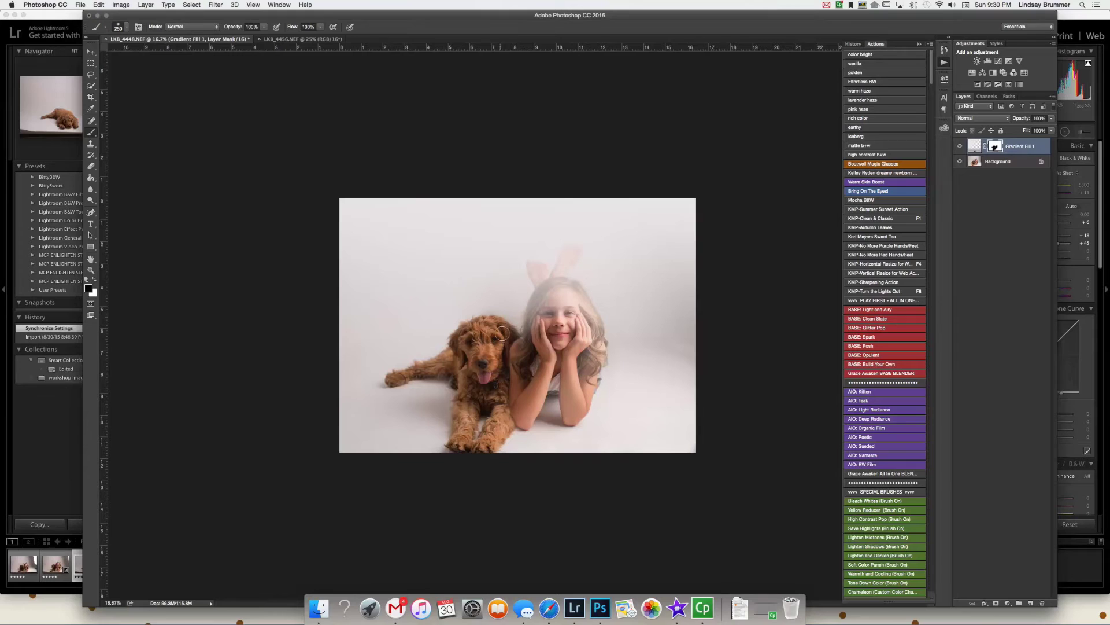
# - Mask the gradient off the girl's face, hair and raised feet with black, resizing the brush for the finer edges
pyautogui.press(']')
pyautogui.press(']')
pyautogui.press(']')
pyautogui.moveTo(538, 357)
pyautogui.mouseDown()
pyautogui.moveTo(554, 295)
pyautogui.moveTo(559, 340)
pyautogui.moveTo(564, 319)
pyautogui.moveTo(584, 332)
pyautogui.moveTo(581, 372)
pyautogui.moveTo(561, 381)
pyautogui.moveTo(572, 413)
pyautogui.moveTo(594, 334)
pyautogui.moveTo(560, 279)
pyautogui.moveTo(537, 276)
pyautogui.moveTo(571, 244)
pyautogui.moveTo(537, 278)
pyautogui.moveTo(534, 259)
pyautogui.moveTo(523, 259)
pyautogui.moveTo(528, 283)
pyautogui.mouseUp()
pyautogui.press('[')
pyautogui.press('[')
pyautogui.press('[')
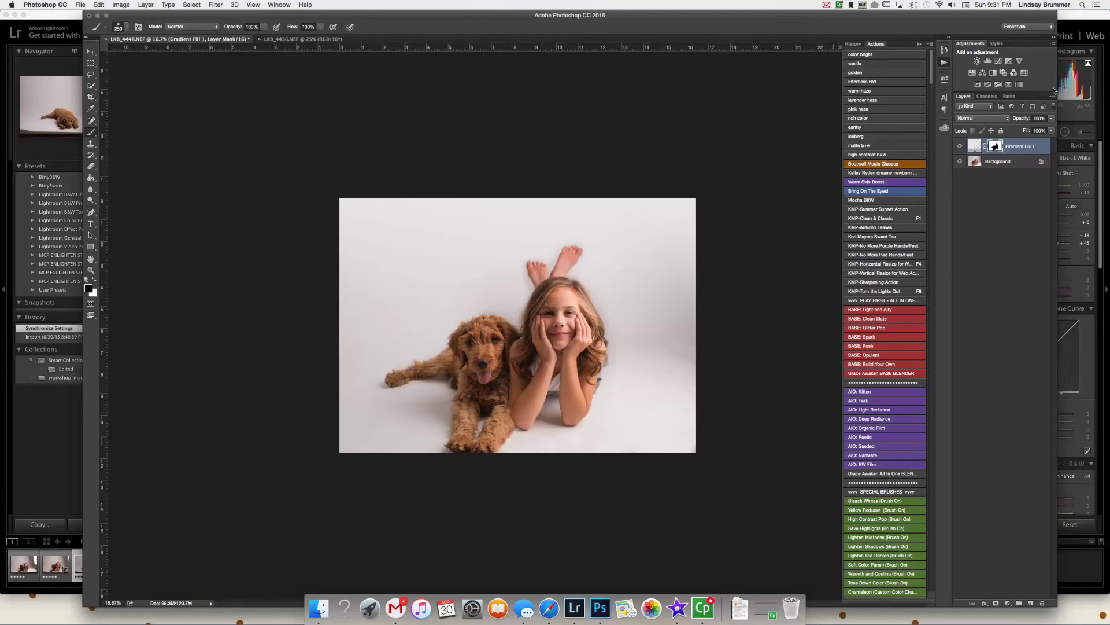
# - Lower the gradient fill layer's opacity to 66% and flatten the image
pyautogui.click(1050, 118)
pyautogui.moveTo(1049, 127); pyautogui.dragTo(1046, 126)
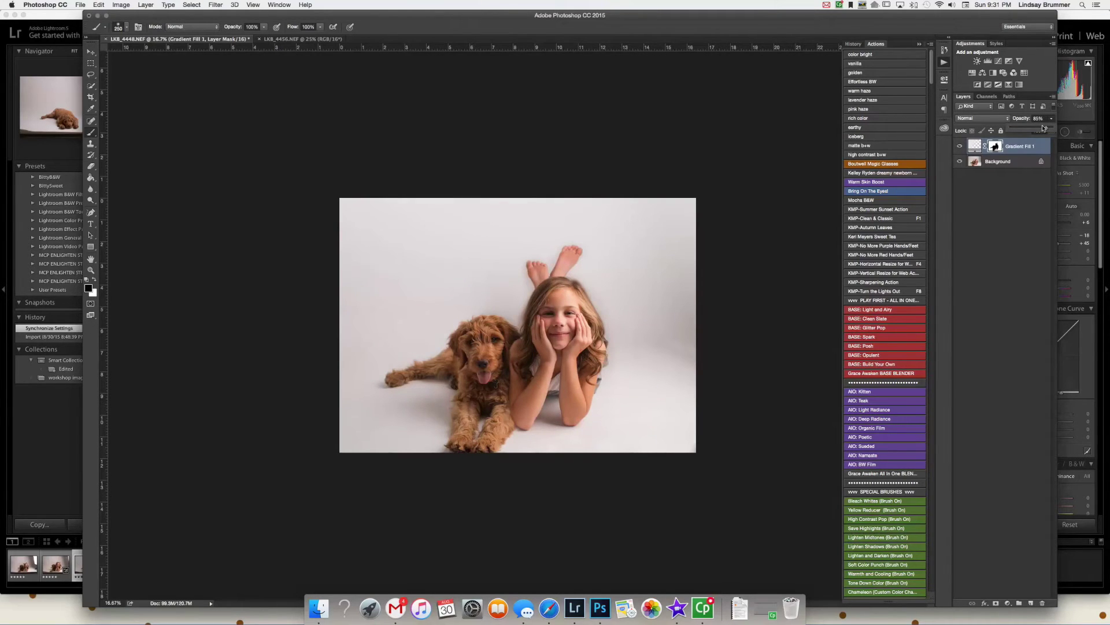
pyautogui.moveTo(1040, 127); pyautogui.dragTo(1038, 127)
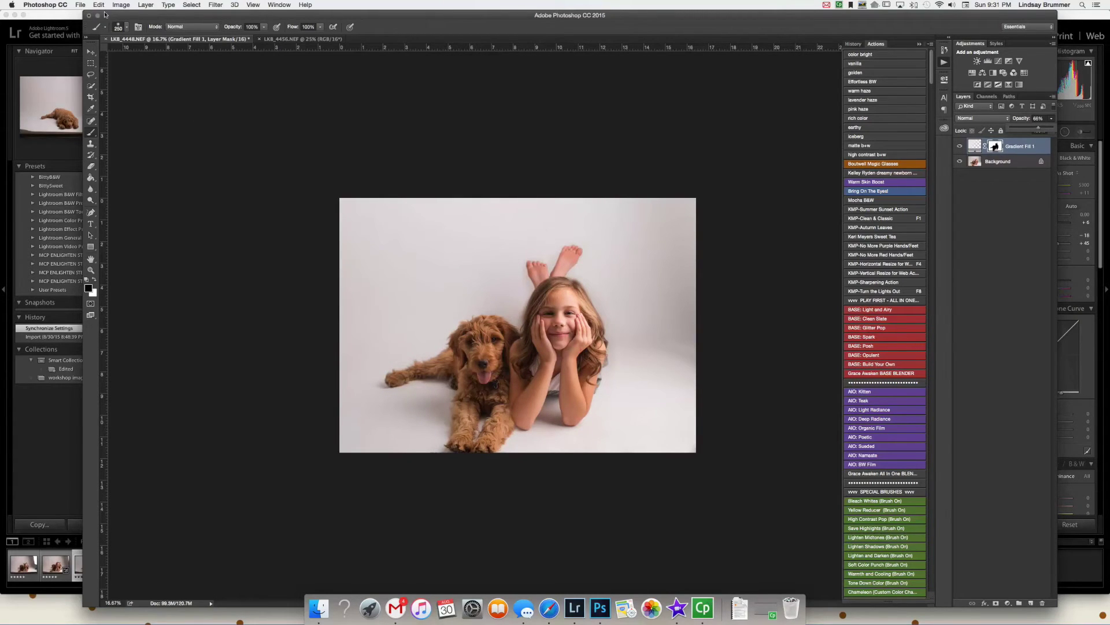
pyautogui.click(144, 5)
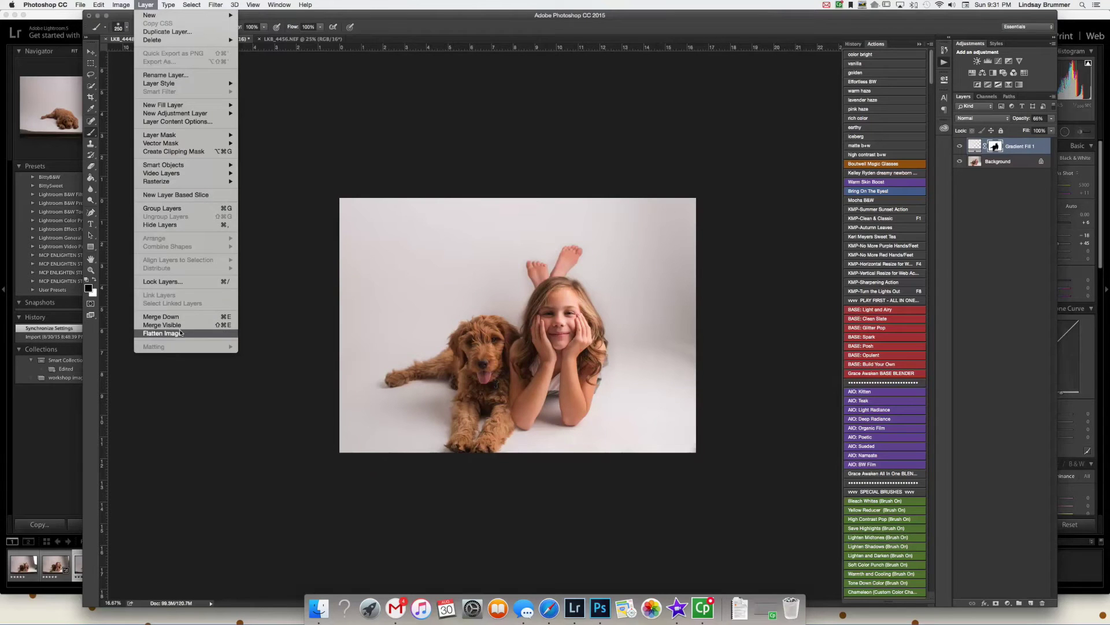
pyautogui.press('Escape')
# - Extend the canvas above and to the left of the photo with the Crop tool, keeping the 7 × 5 ratio
pyautogui.press('c')
pyautogui.press('Delete')
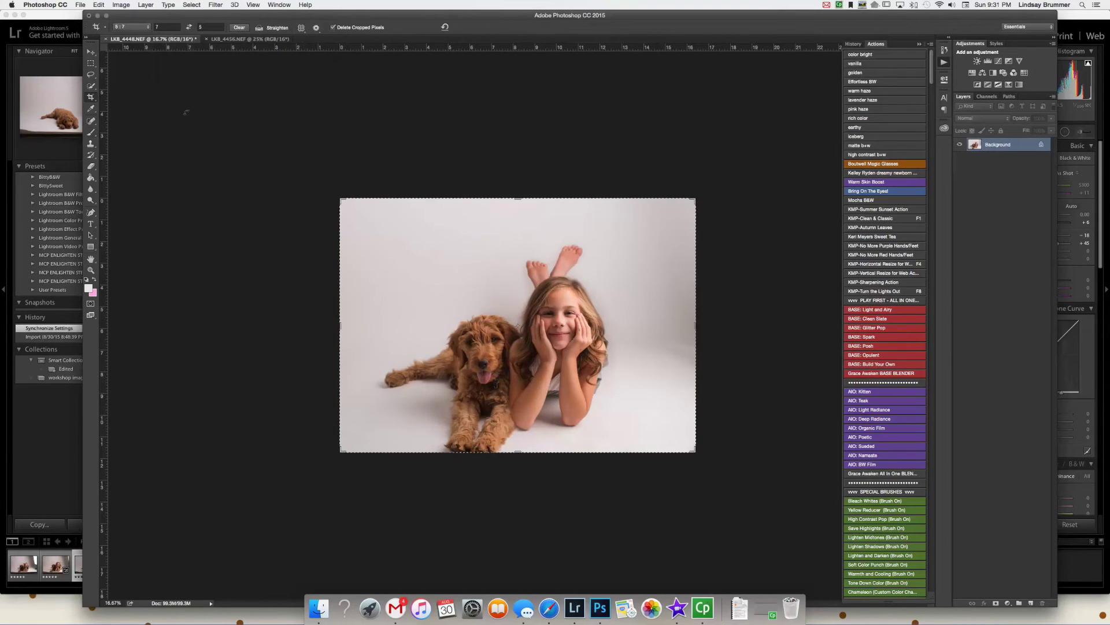
pyautogui.click(336, 192)
pyautogui.moveTo(336, 193); pyautogui.dragTo(306, 156)
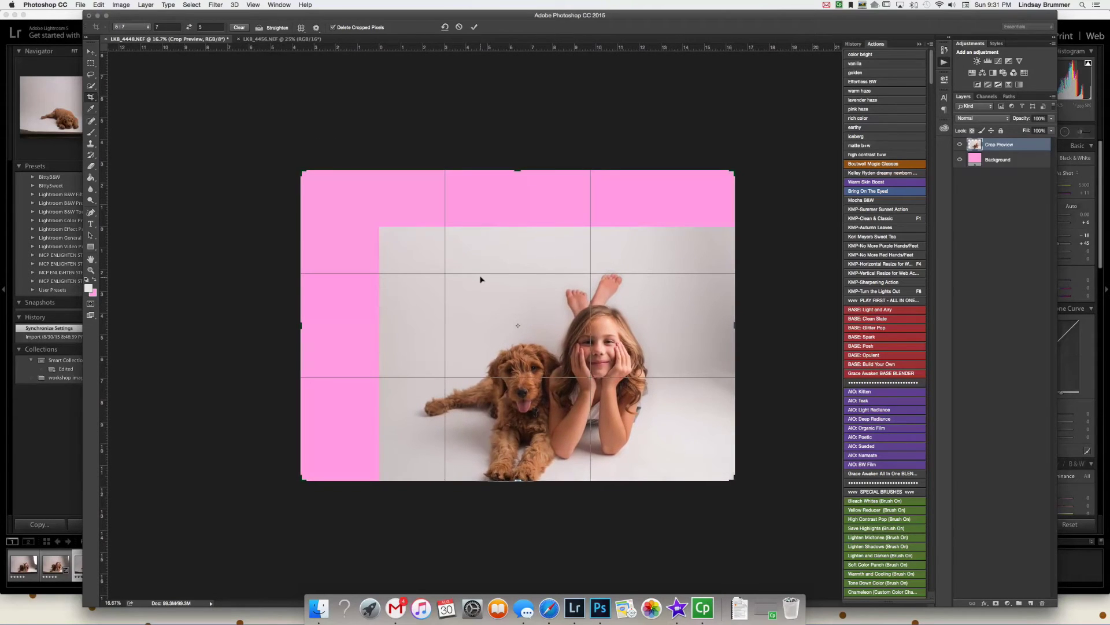
pyautogui.moveTo(480, 280); pyautogui.dragTo(489, 279)
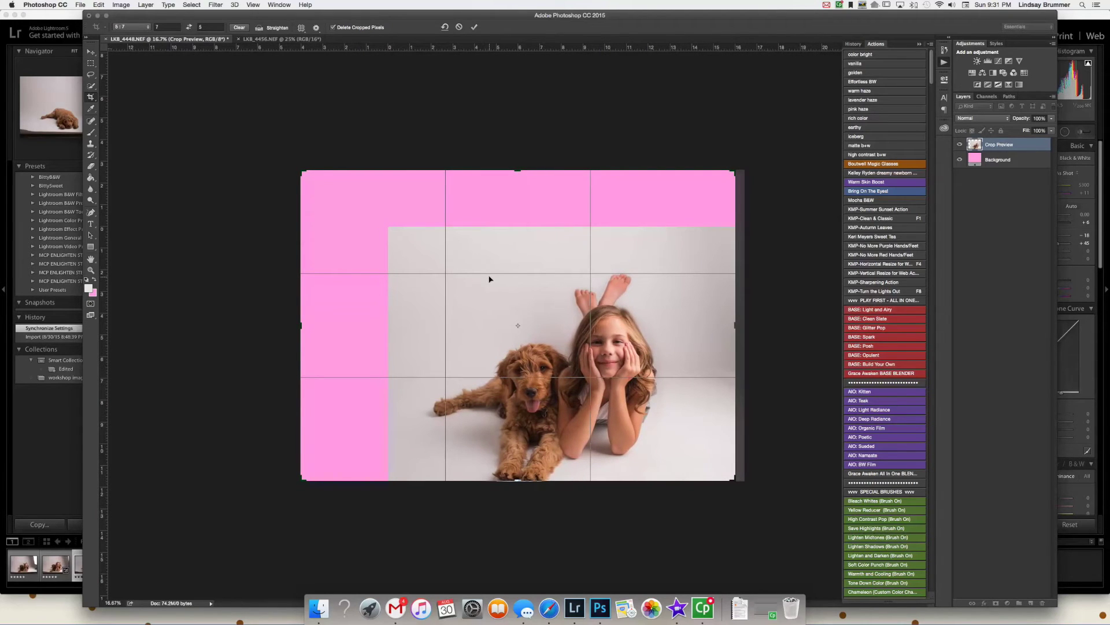
pyautogui.press('Return')
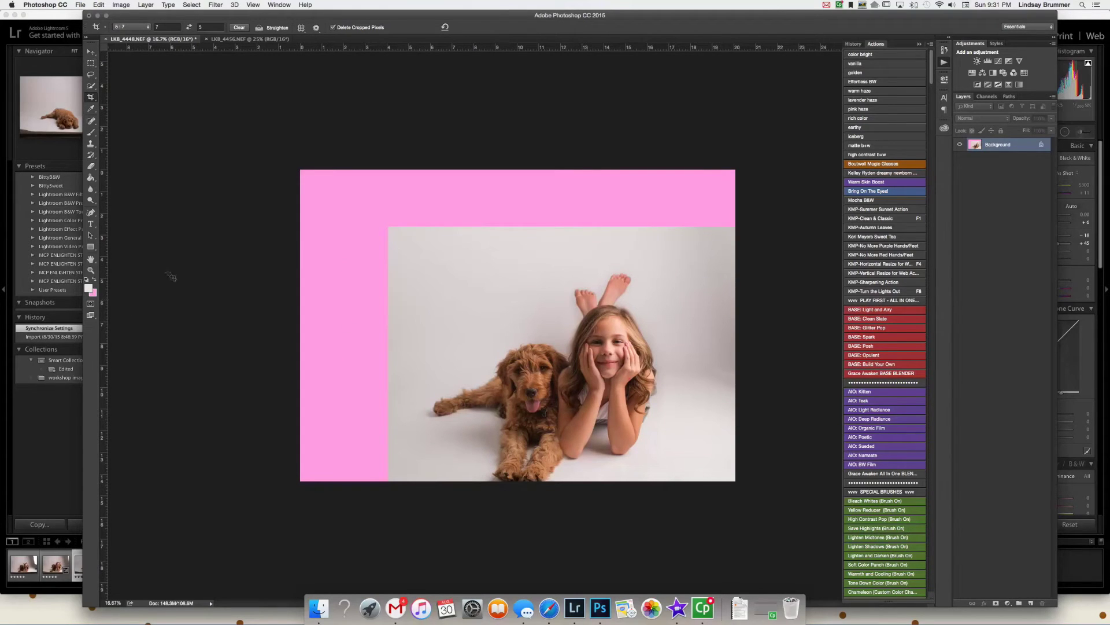
# - Select the pink strip along the canvas's upper edge with a rectangular marquee, apply a Content-Aware fill and deselect
pyautogui.click(91, 62)
pyautogui.moveTo(295, 162); pyautogui.dragTo(755, 233)
pyautogui.click(90, 63)
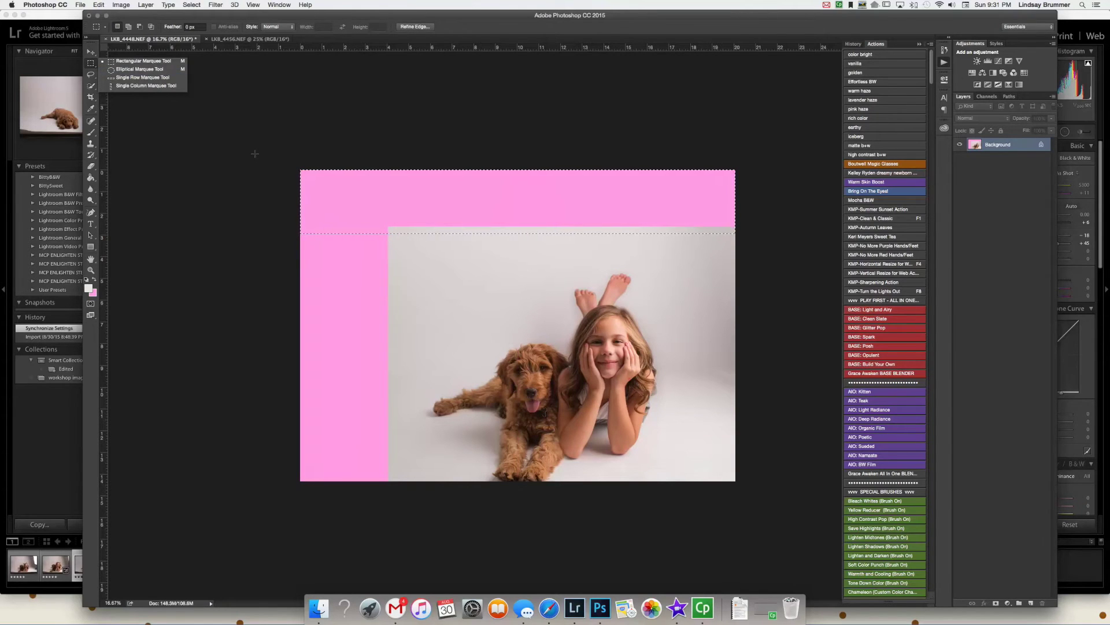
pyautogui.click(143, 61)
pyautogui.click(99, 5)
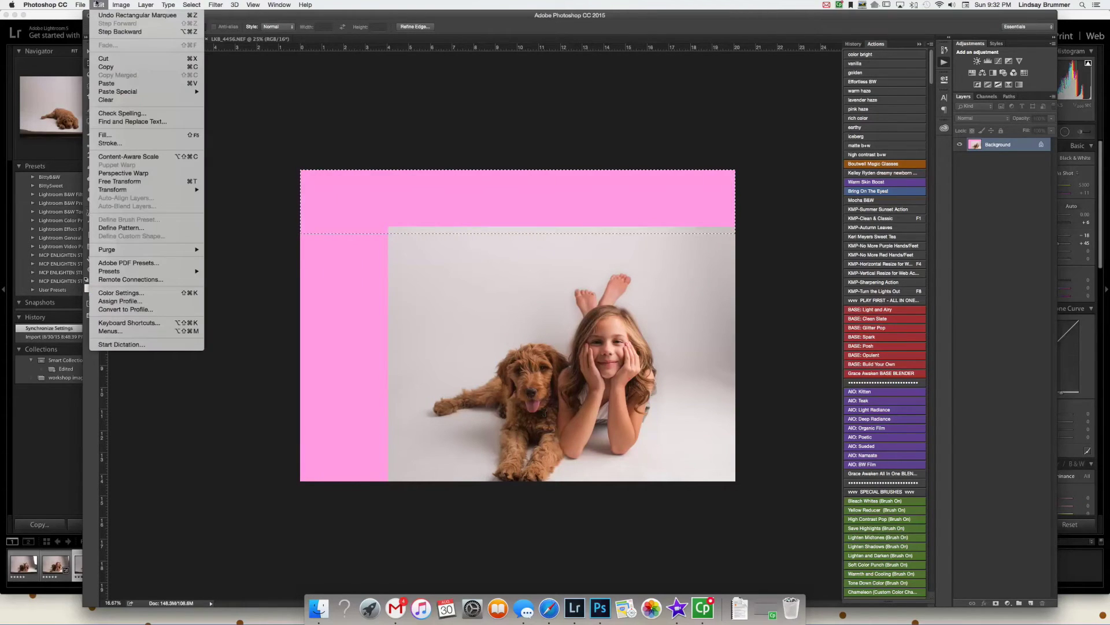
pyautogui.click(119, 134)
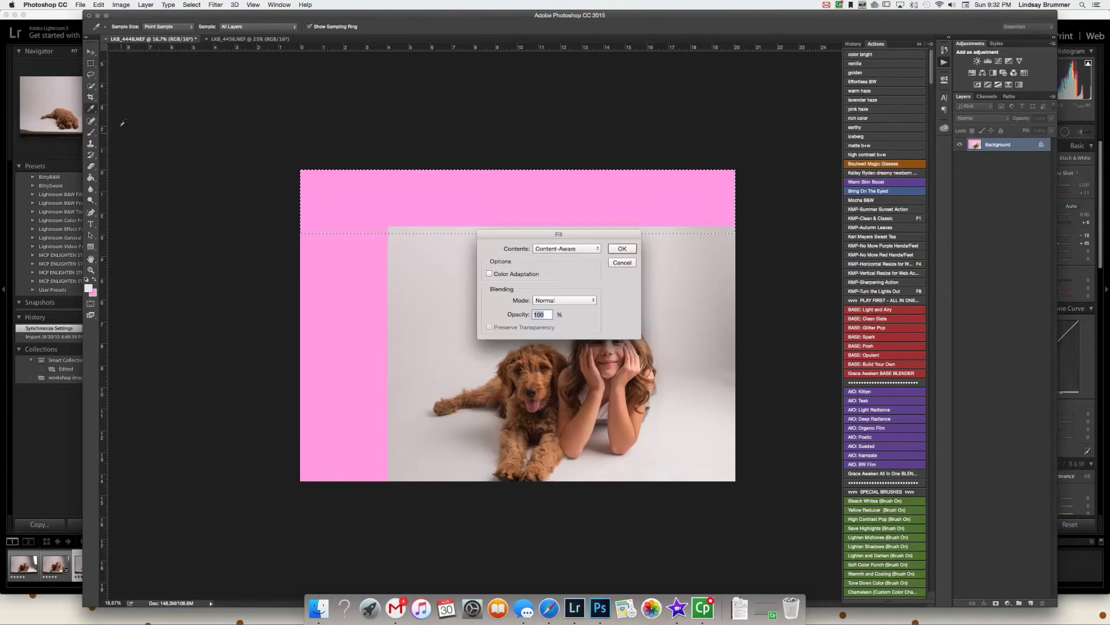
pyautogui.press('Return')
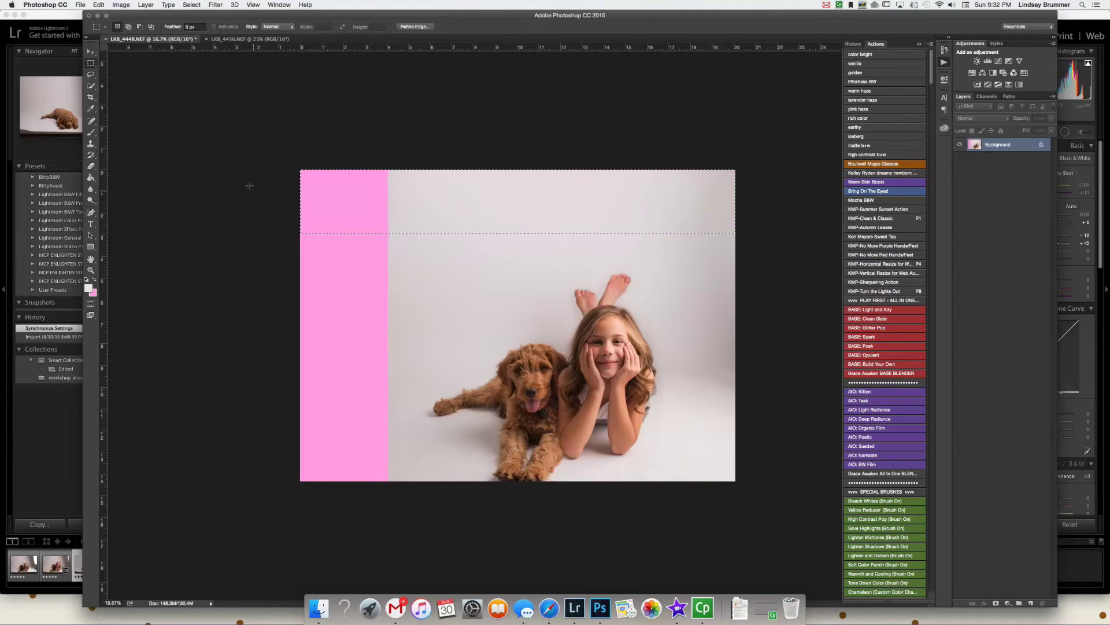
pyautogui.press('super+d')
# - Select the remaining pink strip along the canvas's left edge, apply a Content-Aware fill and deselect
pyautogui.moveTo(283, 152); pyautogui.dragTo(401, 540)
pyautogui.click(96, 4)
pyautogui.click(104, 133)
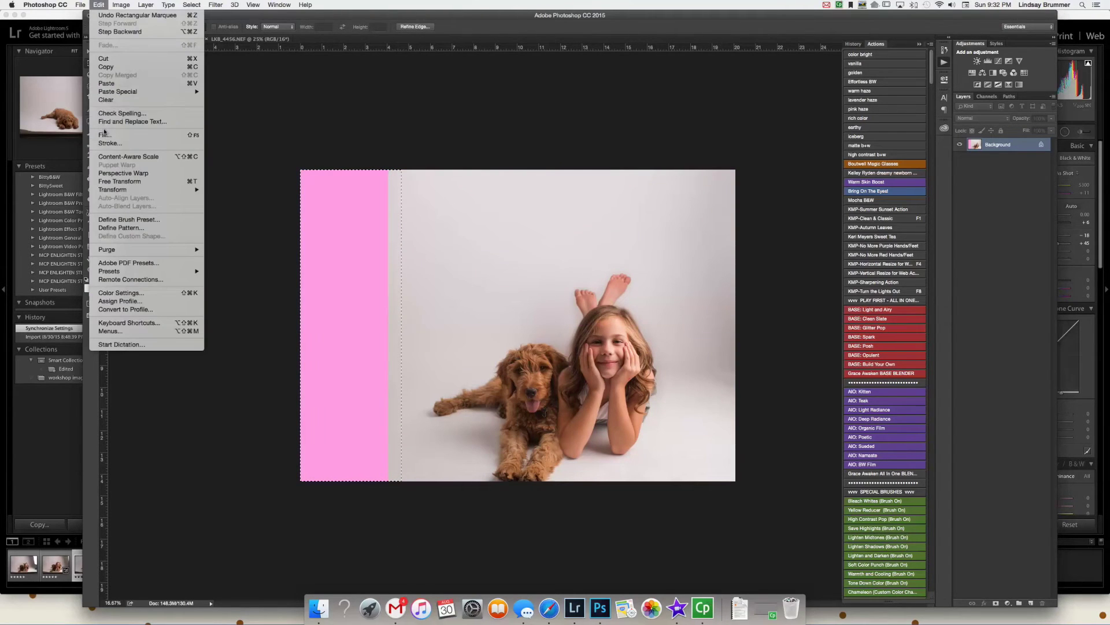
pyautogui.press('Return')
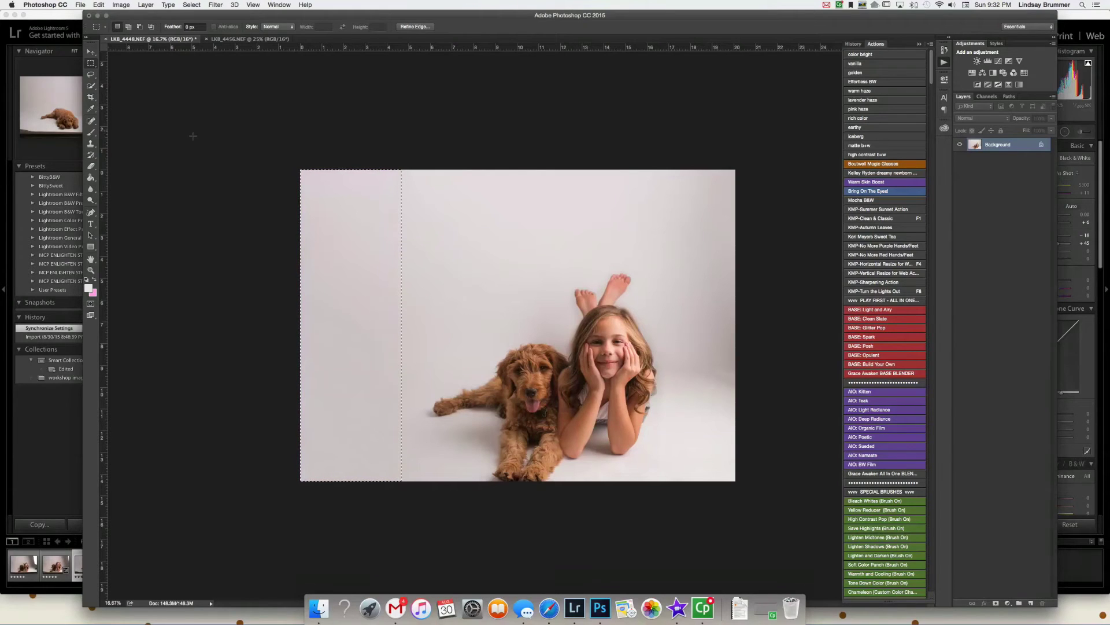
pyautogui.press('super+d')
# - Crop the photo tighter at the 7 × 5 ratio, trimming the upper and right backdrop and keeping the pair in the right half
pyautogui.click(90, 96)
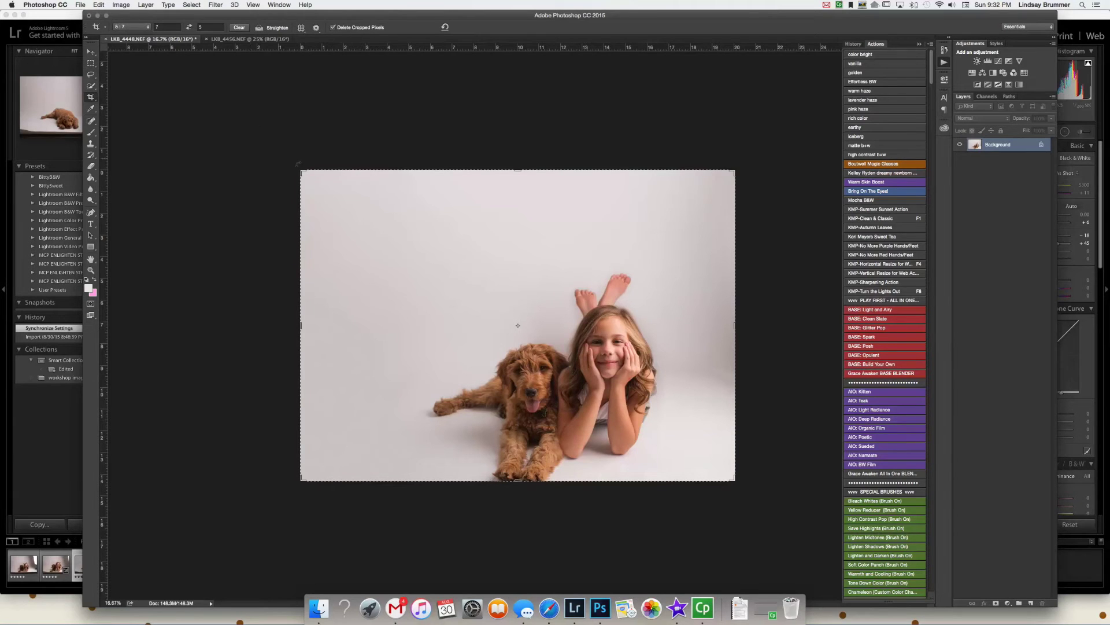
pyautogui.moveTo(732, 168); pyautogui.dragTo(694, 175)
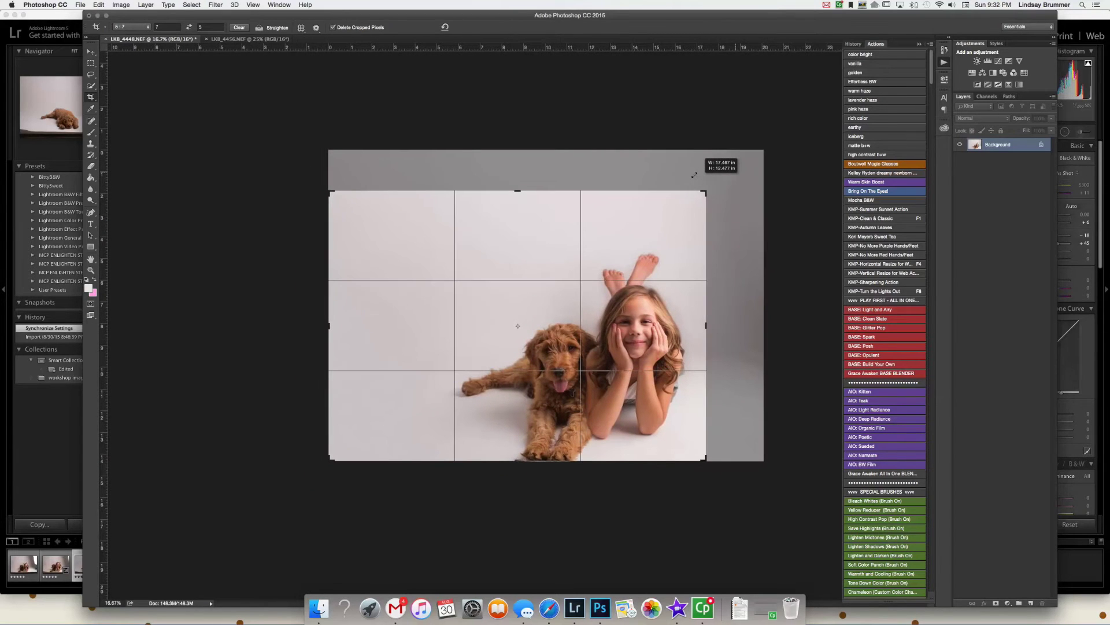
pyautogui.moveTo(695, 175); pyautogui.dragTo(698, 175)
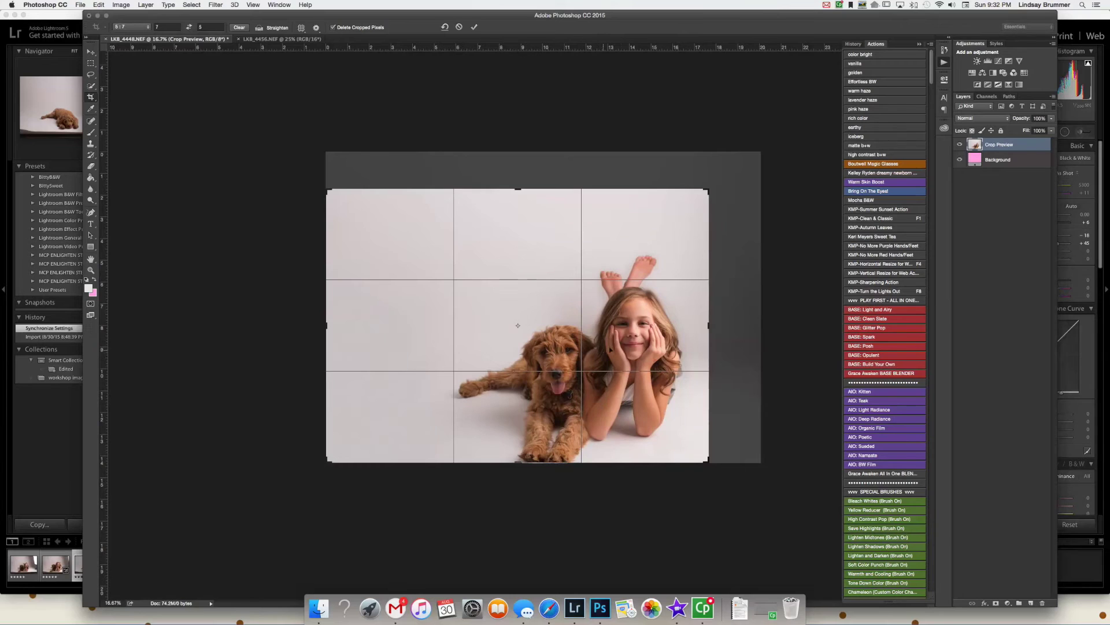
pyautogui.moveTo(604, 353); pyautogui.dragTo(588, 353)
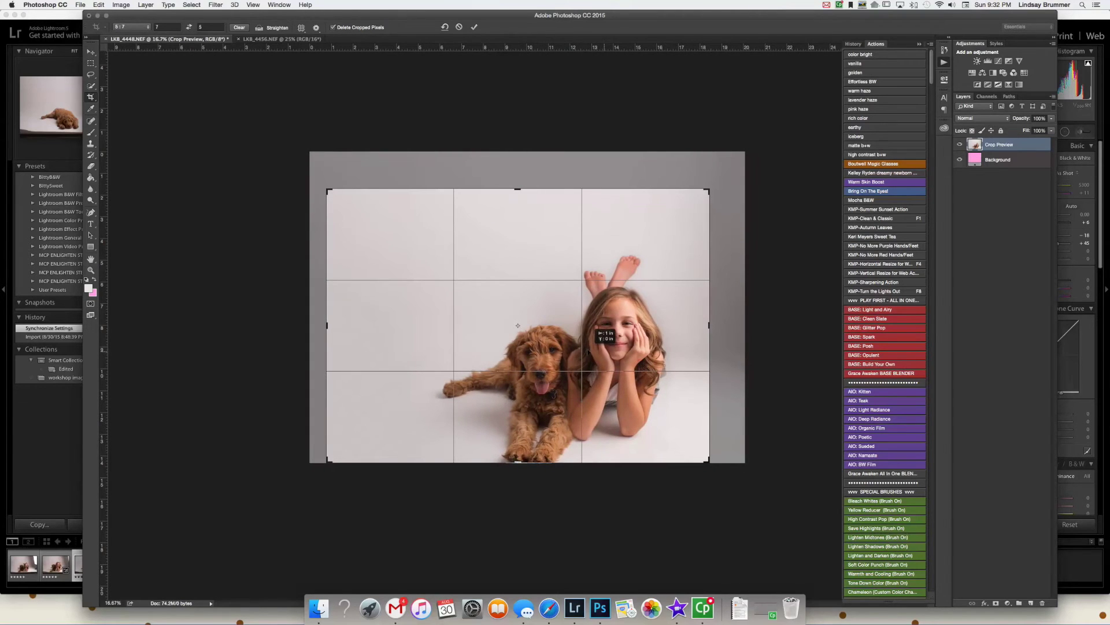
pyautogui.moveTo(588, 353); pyautogui.dragTo(608, 351)
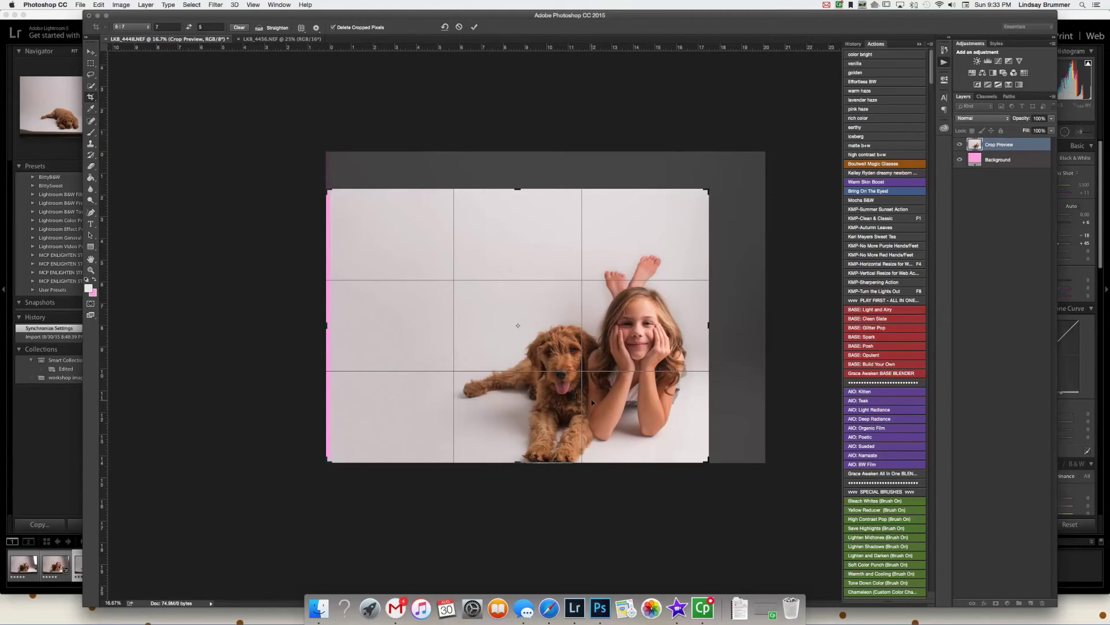
pyautogui.press('Return')
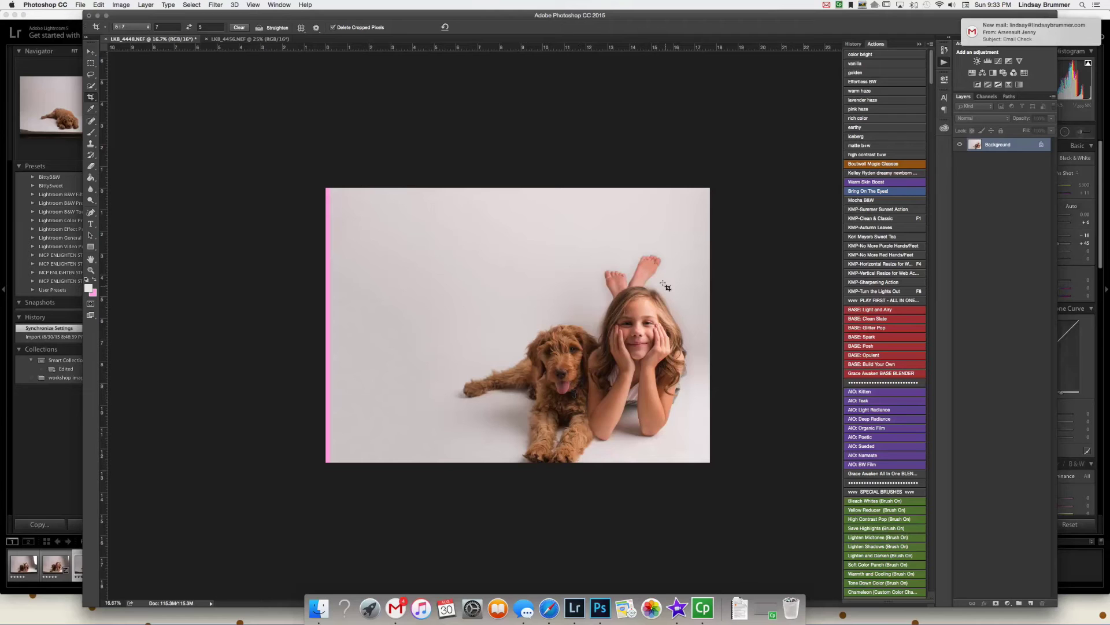
# - Add a new layer and paint over the red mark on the girl's wrist with sampled skin colour at 30% brush opacity
pyautogui.click(91, 270)
pyautogui.click(117, 27)
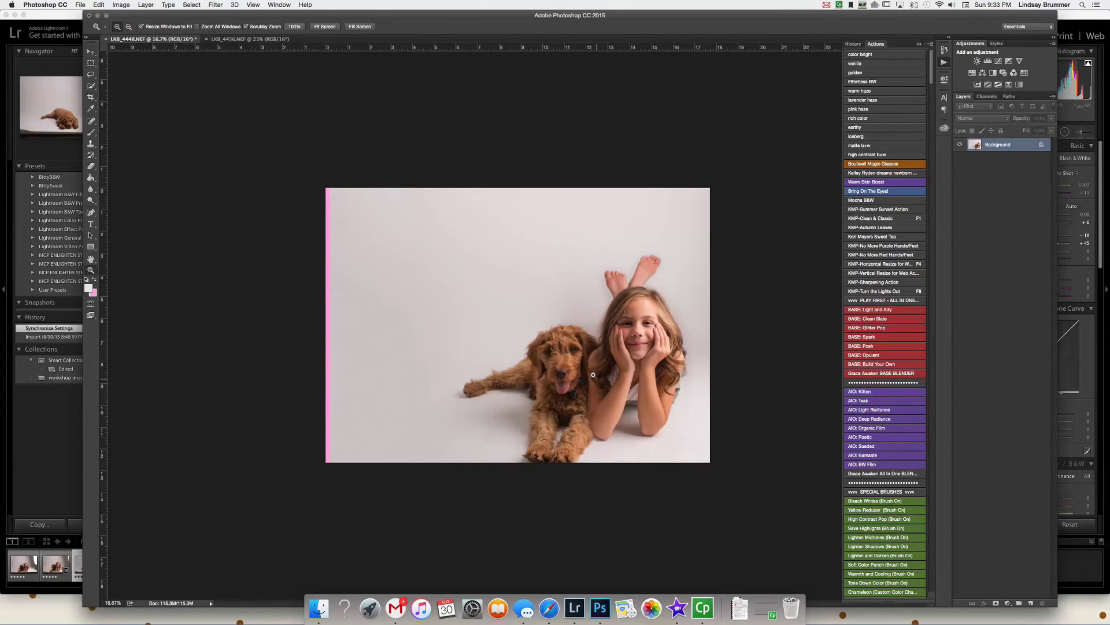
pyautogui.click(679, 354)
pyautogui.click(677, 355)
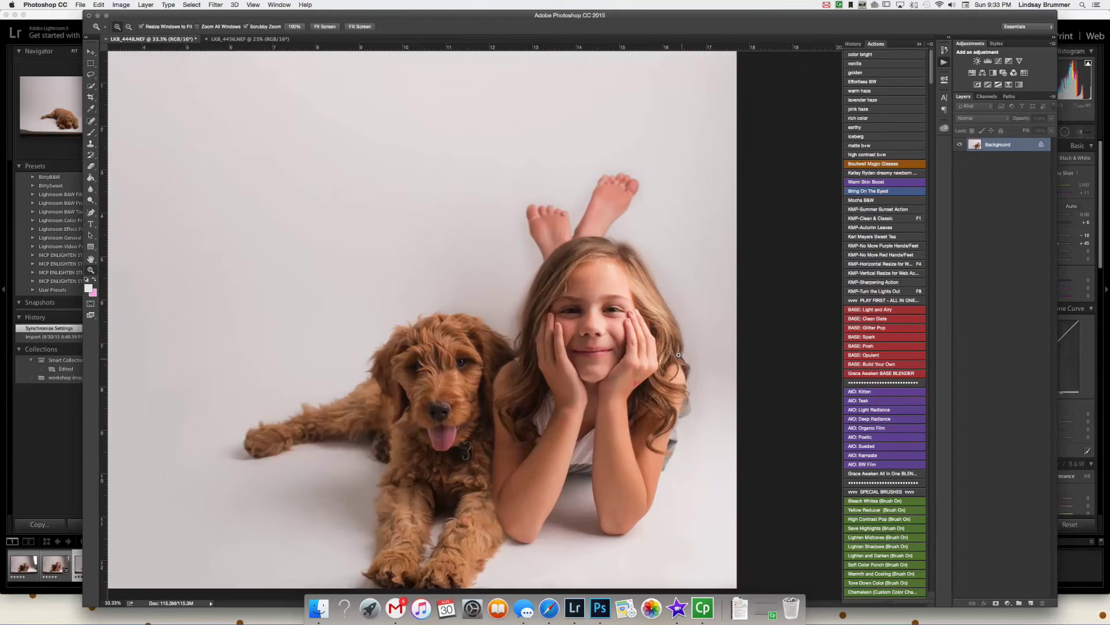
pyautogui.click(651, 345)
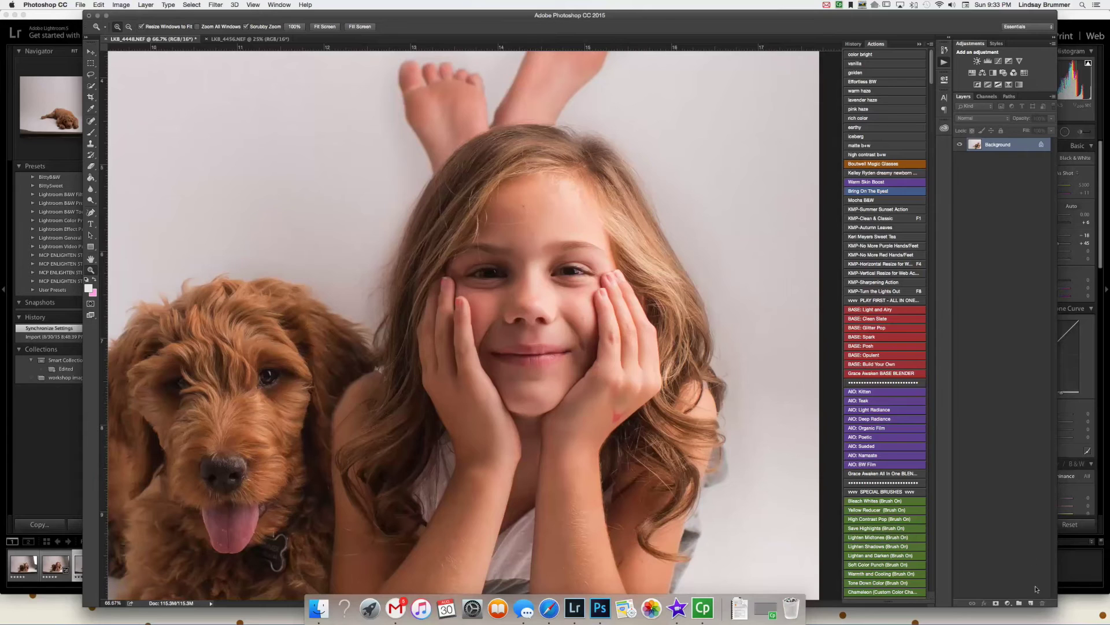
pyautogui.click(1028, 602)
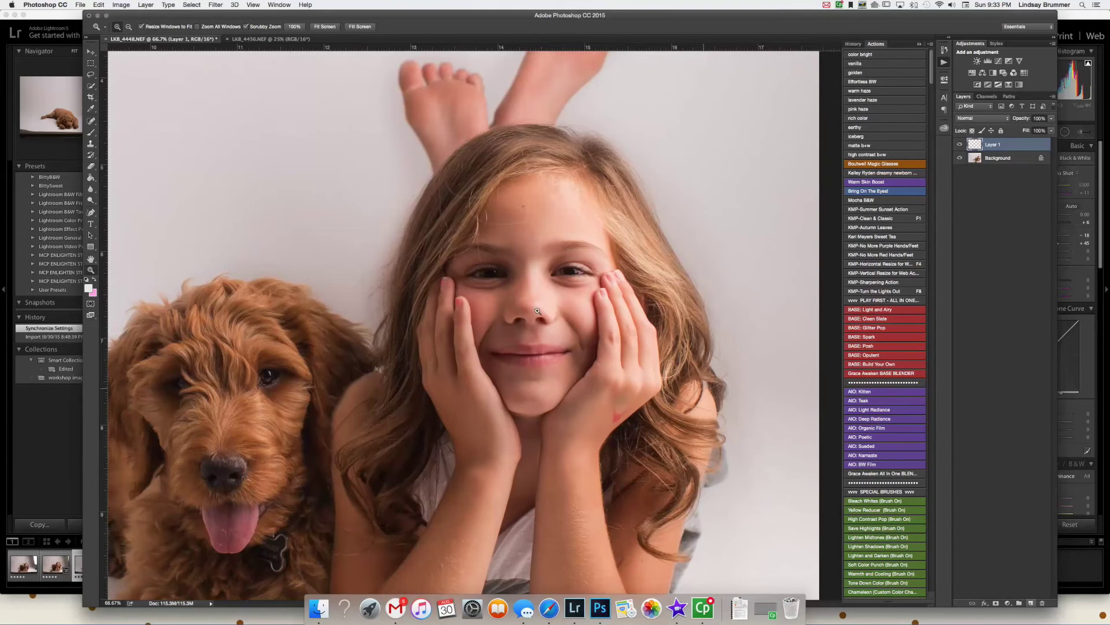
pyautogui.click(91, 132)
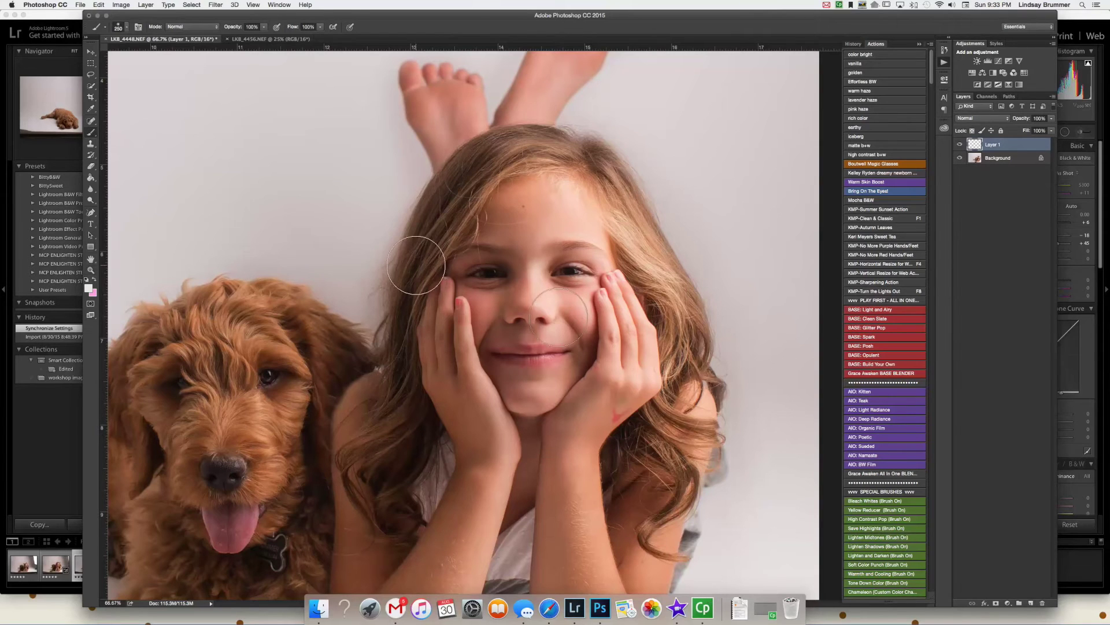
pyautogui.press('[')
pyautogui.press('[')
pyautogui.press('[')
pyautogui.press('[')
pyautogui.press('[')
pyautogui.press('[')
pyautogui.press('[')
pyautogui.press('[')
pyautogui.moveTo(612, 409)
pyautogui.mouseDown()
pyautogui.moveTo(603, 419)
pyautogui.moveTo(616, 395)
pyautogui.mouseUp()
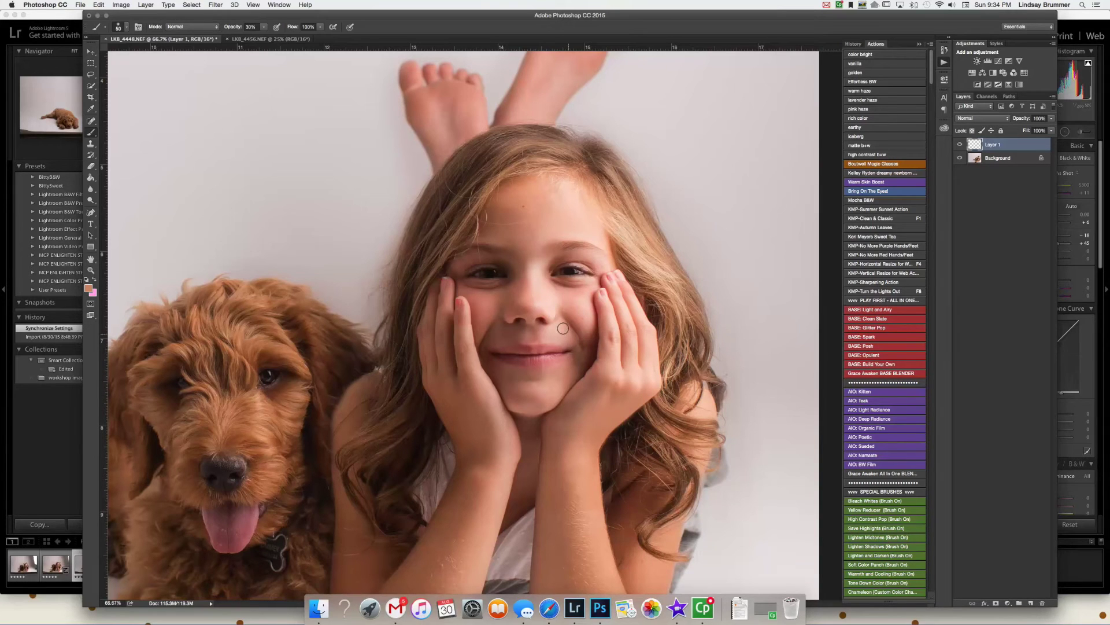
# - Even out the skin on the girl's chin and around the bridge of her nose with sampled skin tones, then flatten the image
pyautogui.keyDown('alt'); pyautogui.click(529, 394); pyautogui.keyUp('alt')
pyautogui.moveTo(520, 399); pyautogui.dragTo(531, 400)
pyautogui.press('[')
pyautogui.press(']')
pyautogui.press(']')
pyautogui.press(']')
pyautogui.keyDown('alt'); pyautogui.click(577, 282); pyautogui.keyUp('alt')
pyautogui.moveTo(577, 282); pyautogui.dragTo(538, 269)
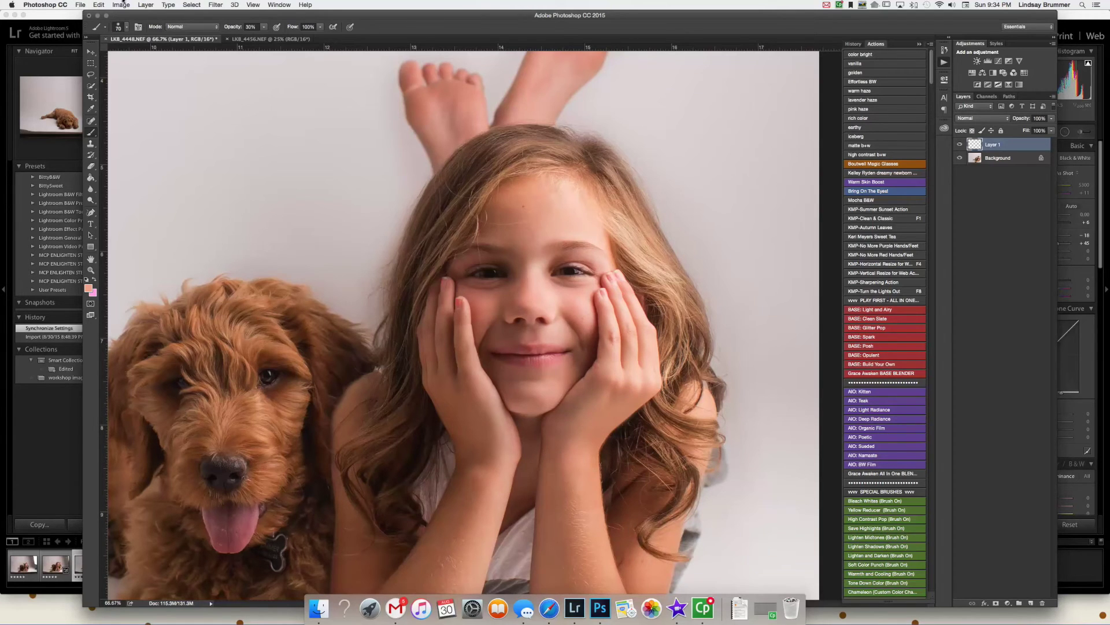
pyautogui.click(140, 4)
pyautogui.click(189, 331)
# - Examine the skin and stray hairs around the girl's eyes up close with a small Clone Stamp brush ready
pyautogui.press('s')
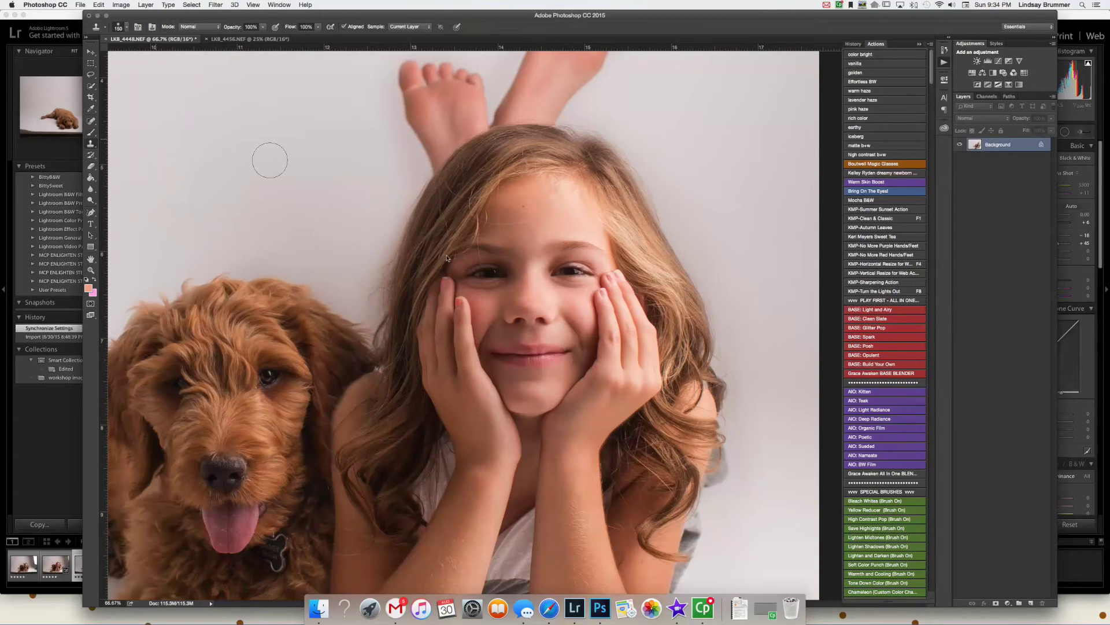
pyautogui.press('[')
pyautogui.press('[')
pyautogui.press('[')
pyautogui.press('[')
pyautogui.press('[')
pyautogui.press('[')
pyautogui.press('[')
pyautogui.press('[')
pyautogui.click(91, 270)
pyautogui.moveTo(506, 283); pyautogui.dragTo(504, 281)
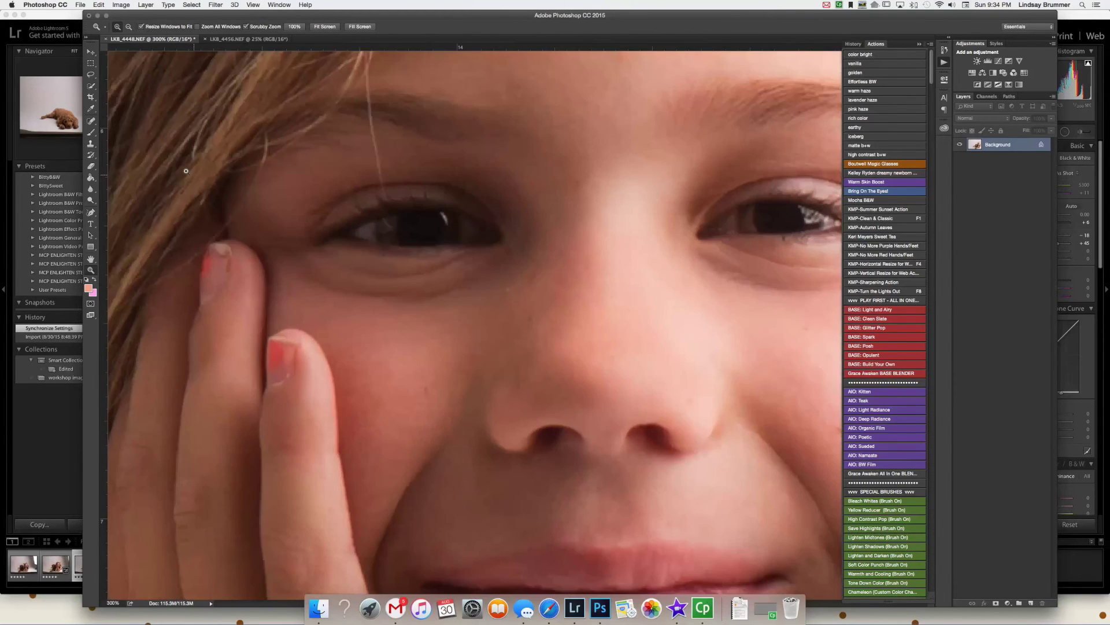
pyautogui.click(90, 143)
pyautogui.press('[')
pyautogui.press('[')
pyautogui.press('[')
pyautogui.press('[')
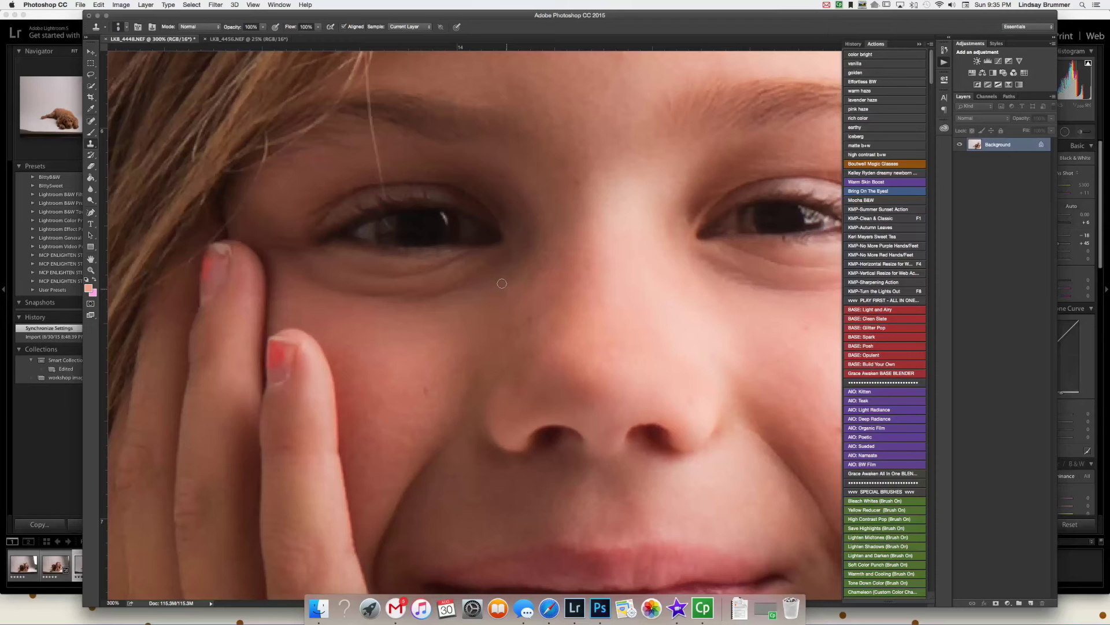
# - Crop the photo at the 7 × 5 ratio to remove the pink strip along its left edge and trim the upper backdrop
pyautogui.click(90, 270)
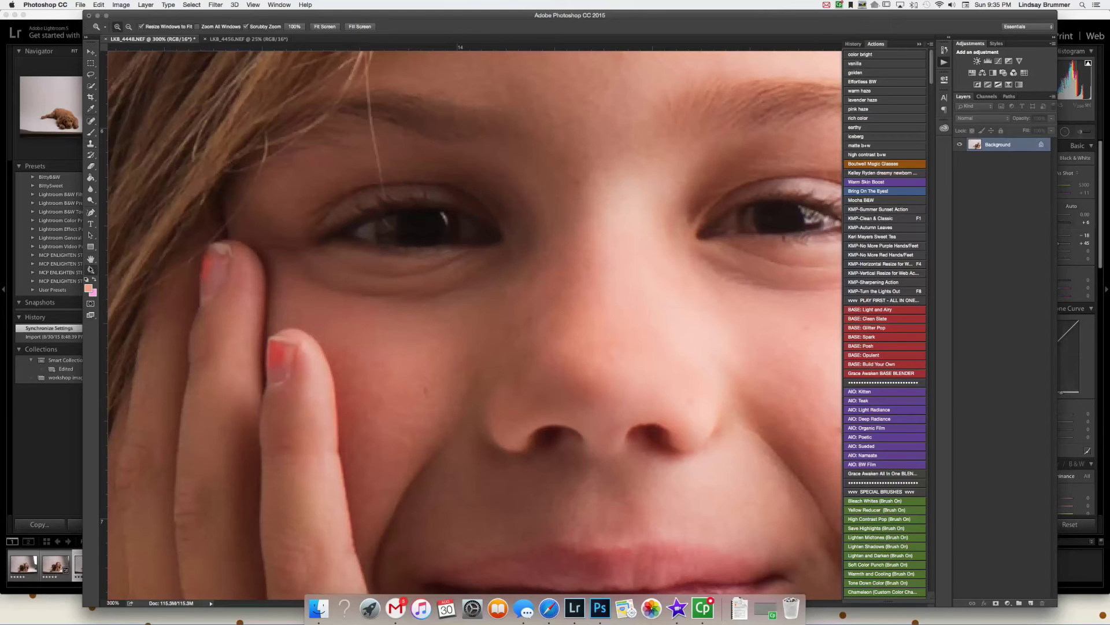
pyautogui.click(130, 27)
pyautogui.moveTo(284, 154); pyautogui.dragTo(285, 155)
pyautogui.click(284, 154)
pyautogui.click(285, 155)
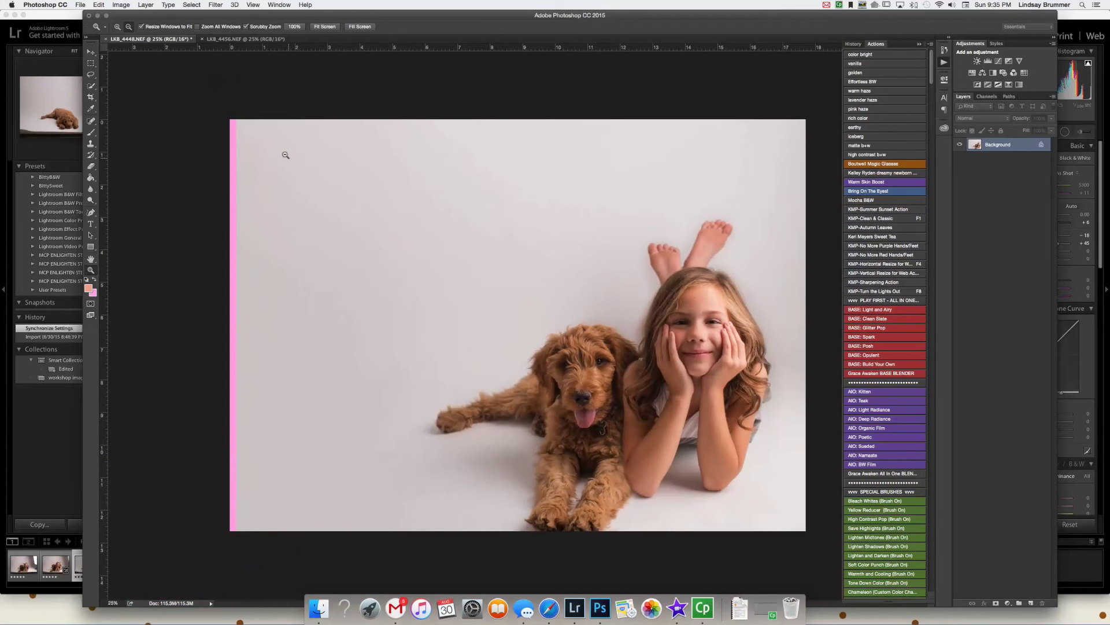
pyautogui.click(91, 97)
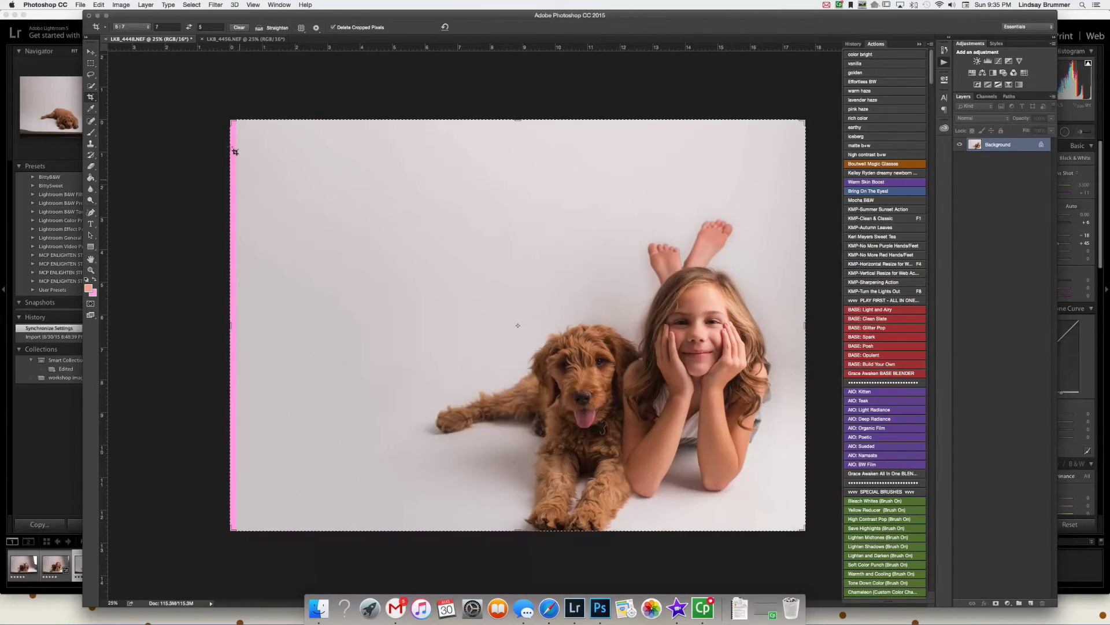
pyautogui.moveTo(225, 115); pyautogui.dragTo(262, 133)
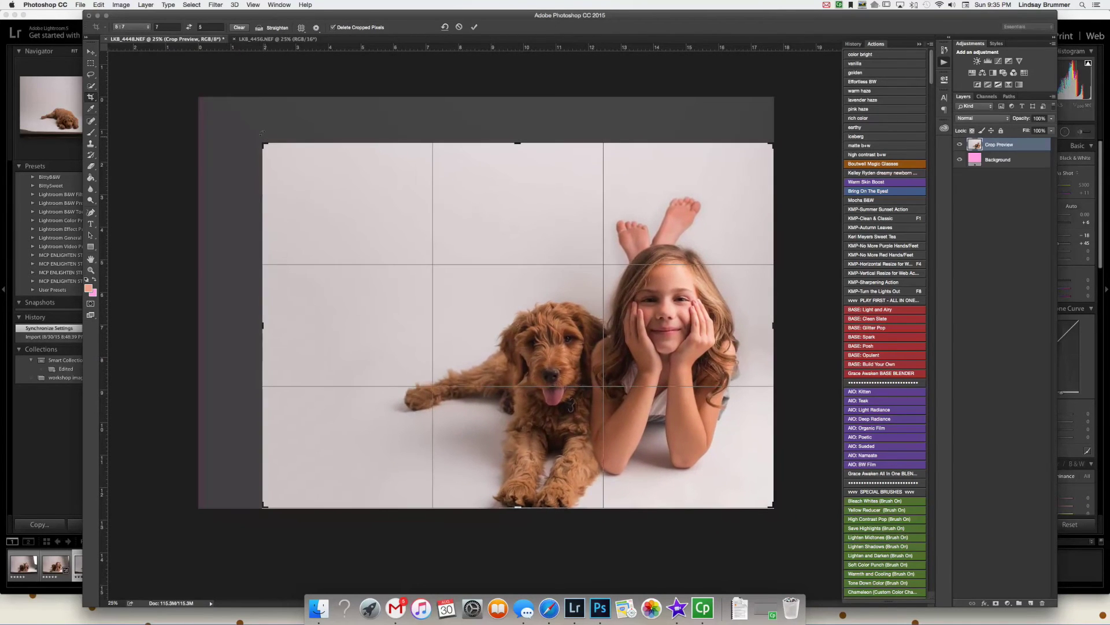
pyautogui.press('Return')
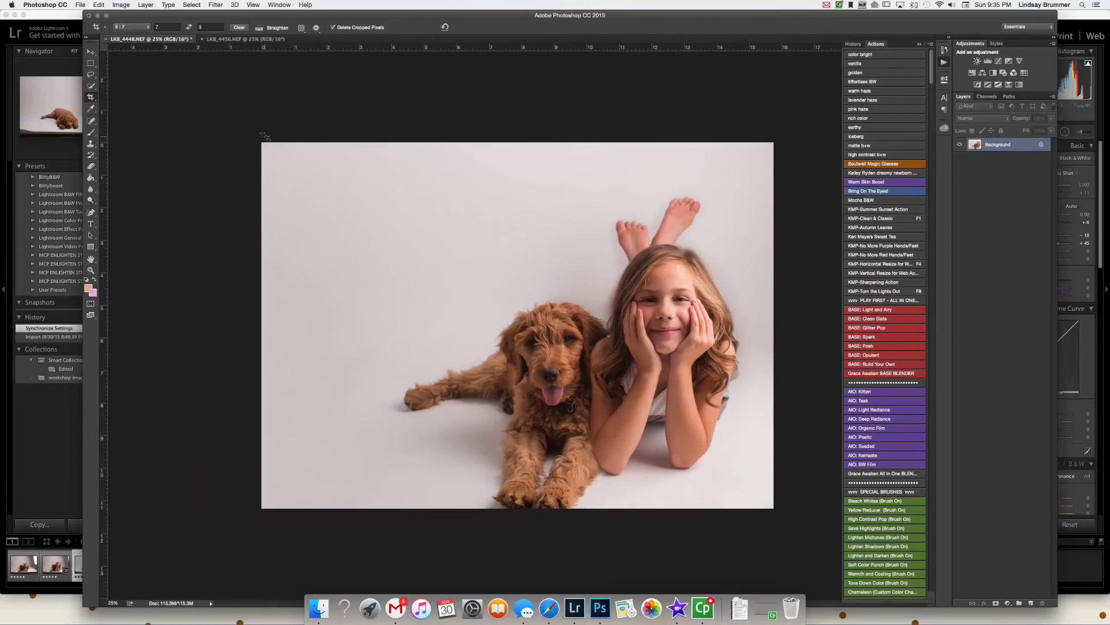
pyautogui.click(146, 4)
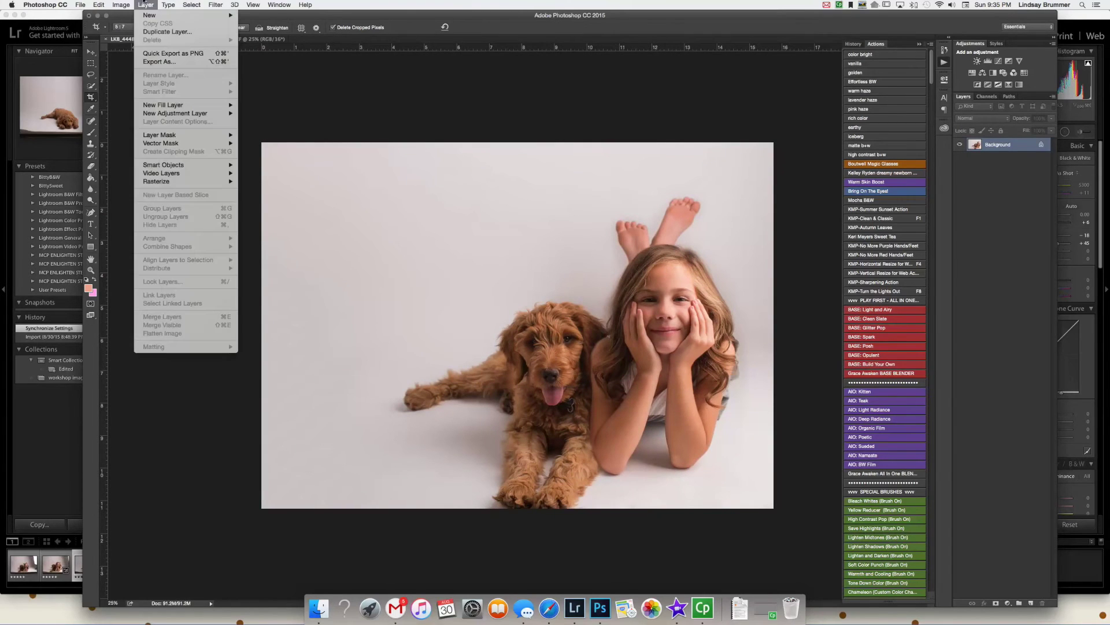
pyautogui.click(347, 70)
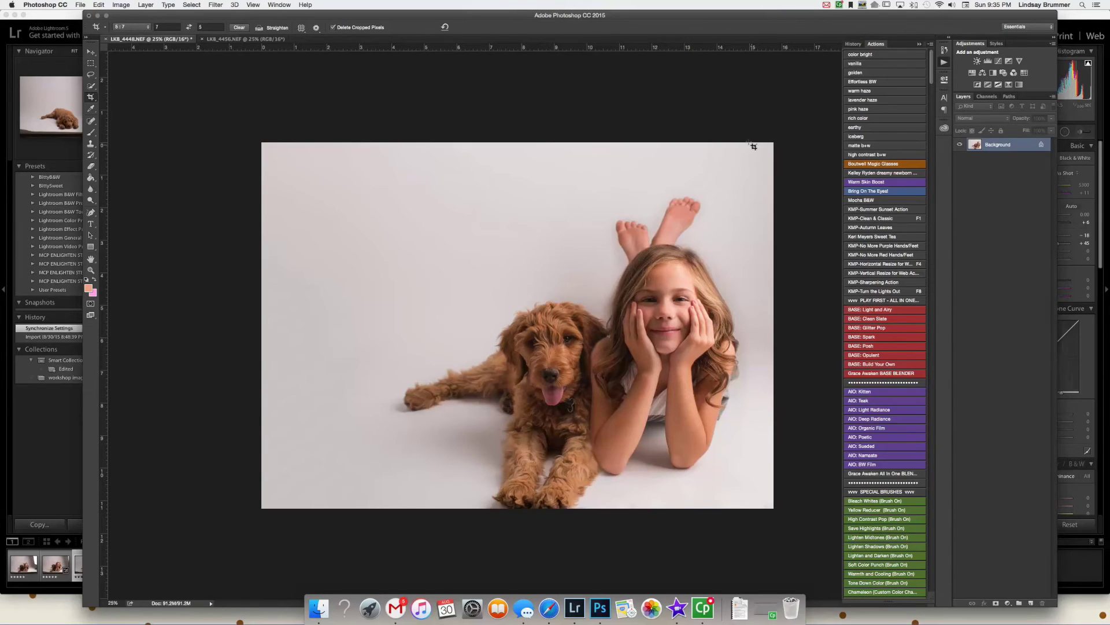
# - Add a light peach Solid Color fill layer (#f0c7a6) over the photo and lower its opacity to 8%
pyautogui.click(917, 44)
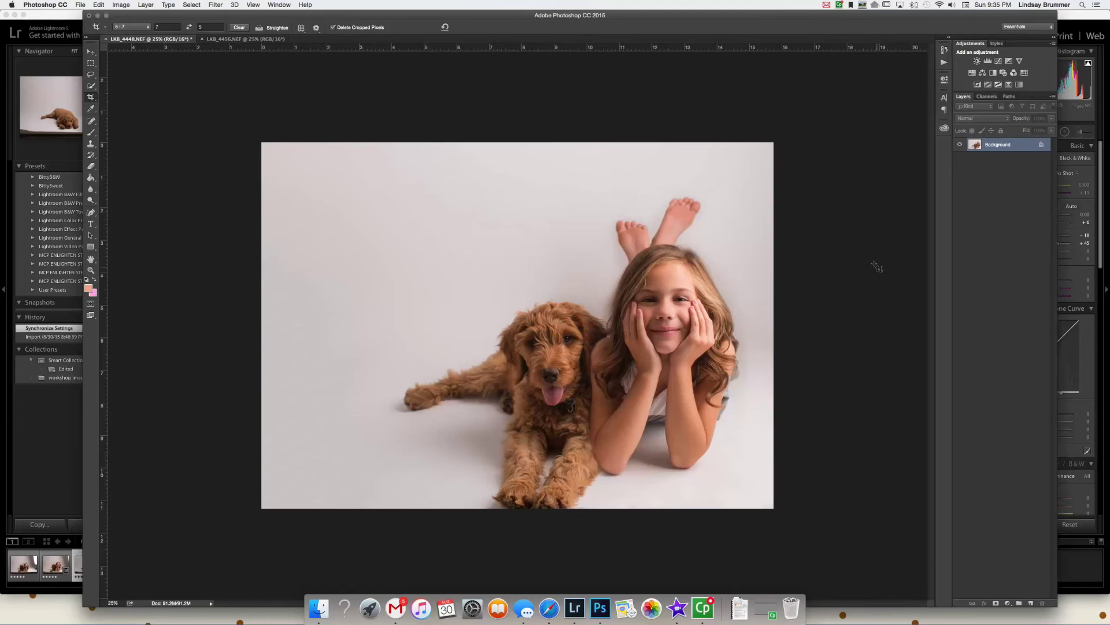
pyautogui.click(1008, 603)
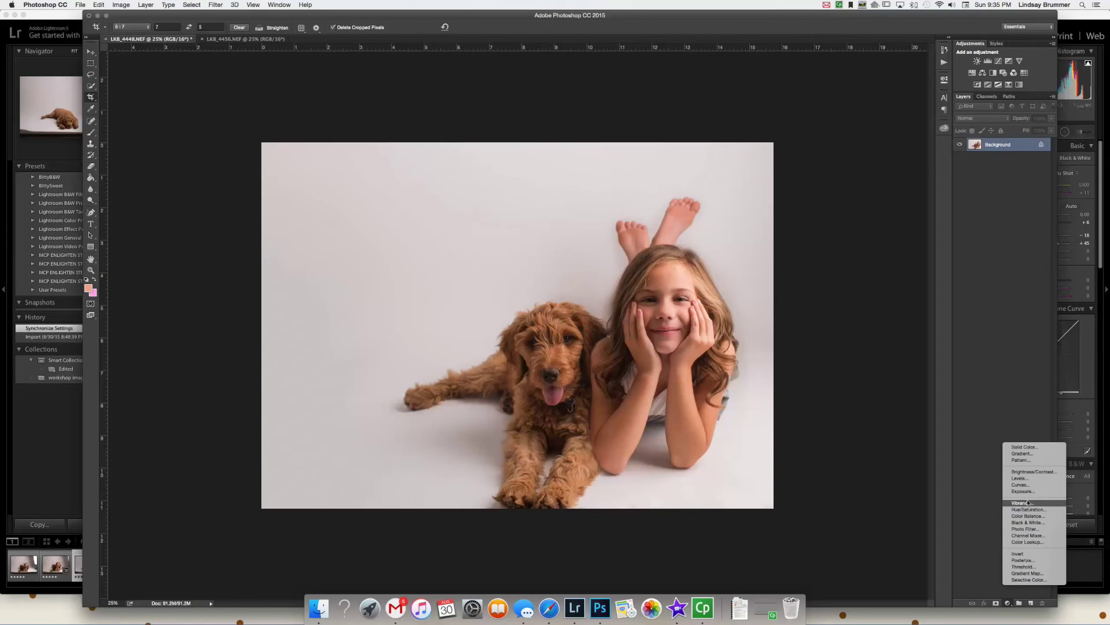
pyautogui.click(1022, 447)
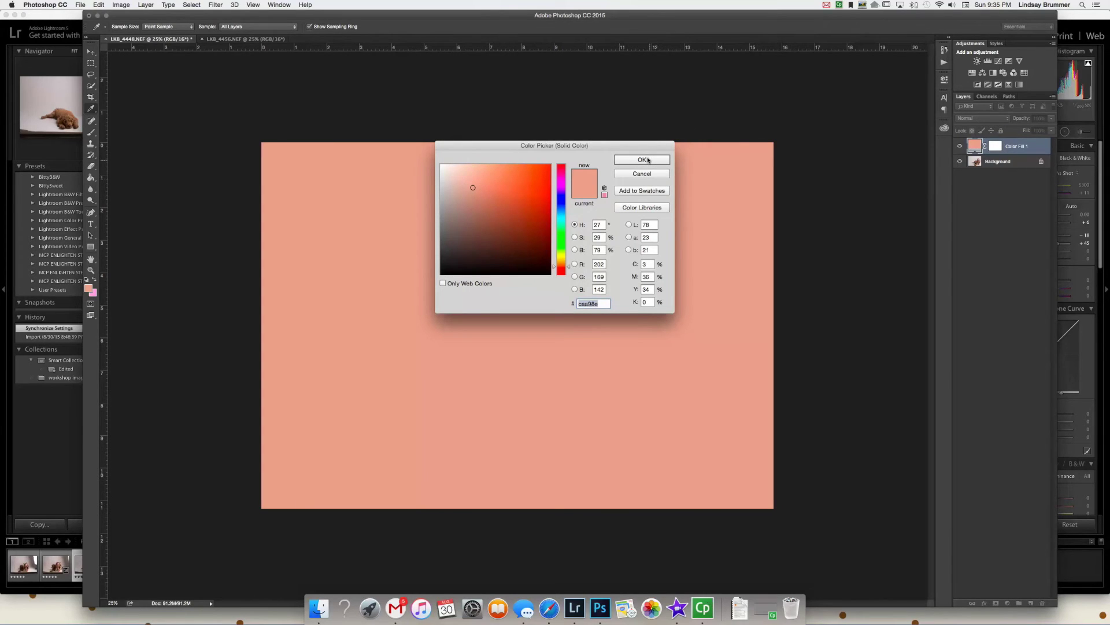
pyautogui.click(475, 171)
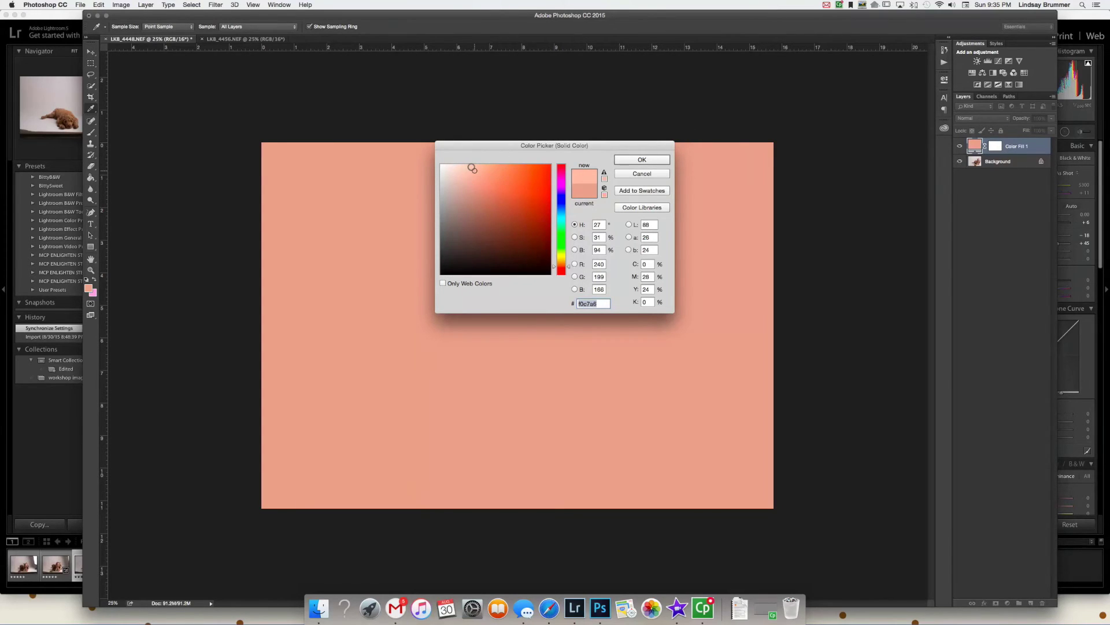
pyautogui.click(657, 159)
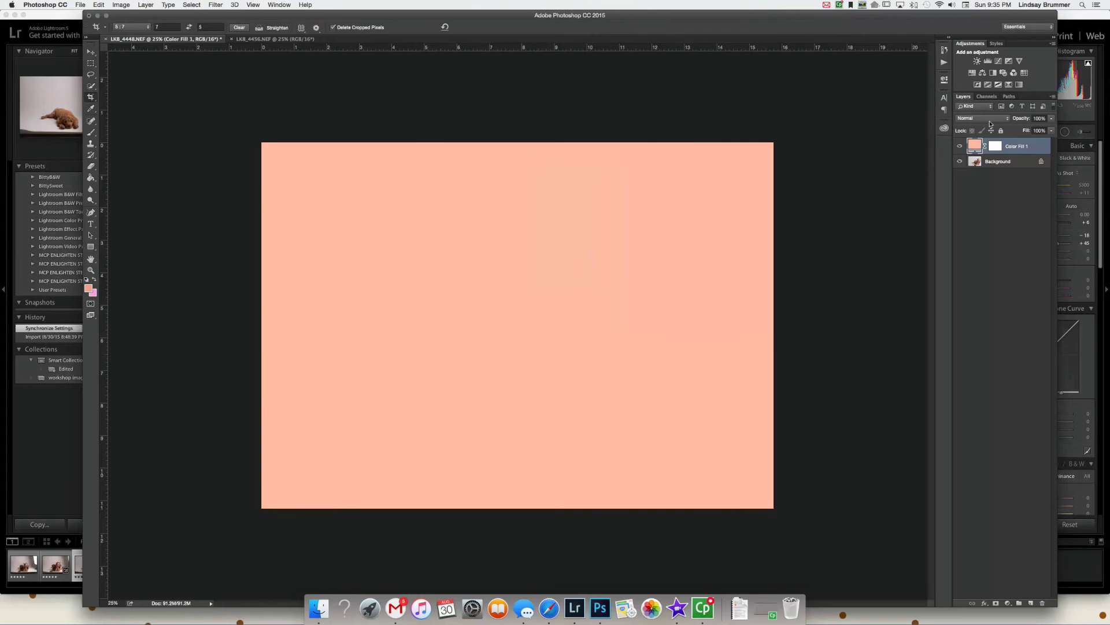
pyautogui.click(1051, 118)
pyautogui.moveTo(1052, 119); pyautogui.dragTo(1012, 127)
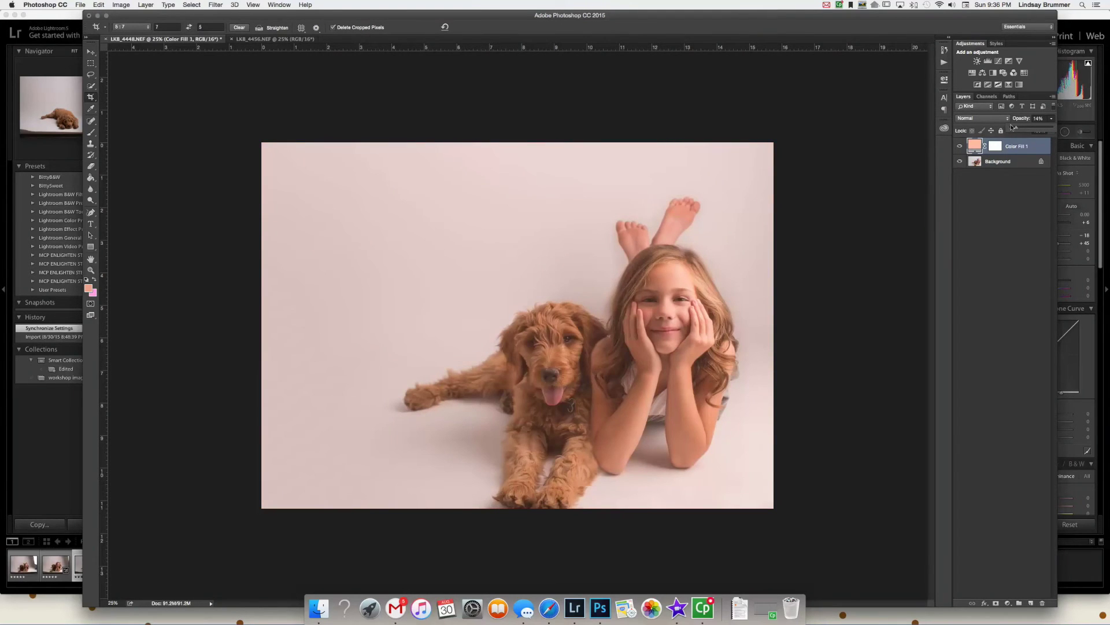
pyautogui.moveTo(1018, 127); pyautogui.dragTo(1012, 126)
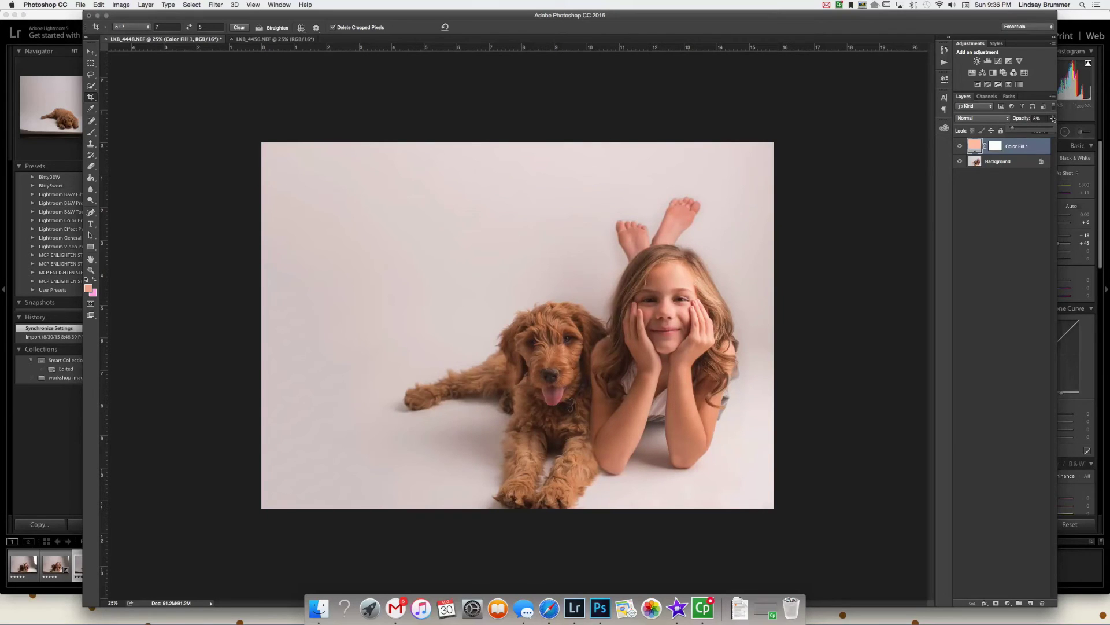
# - Mask the peach tint off the girl's eyes with black at 30% brush opacity, then flatten the image
pyautogui.click(91, 132)
pyautogui.click(995, 146)
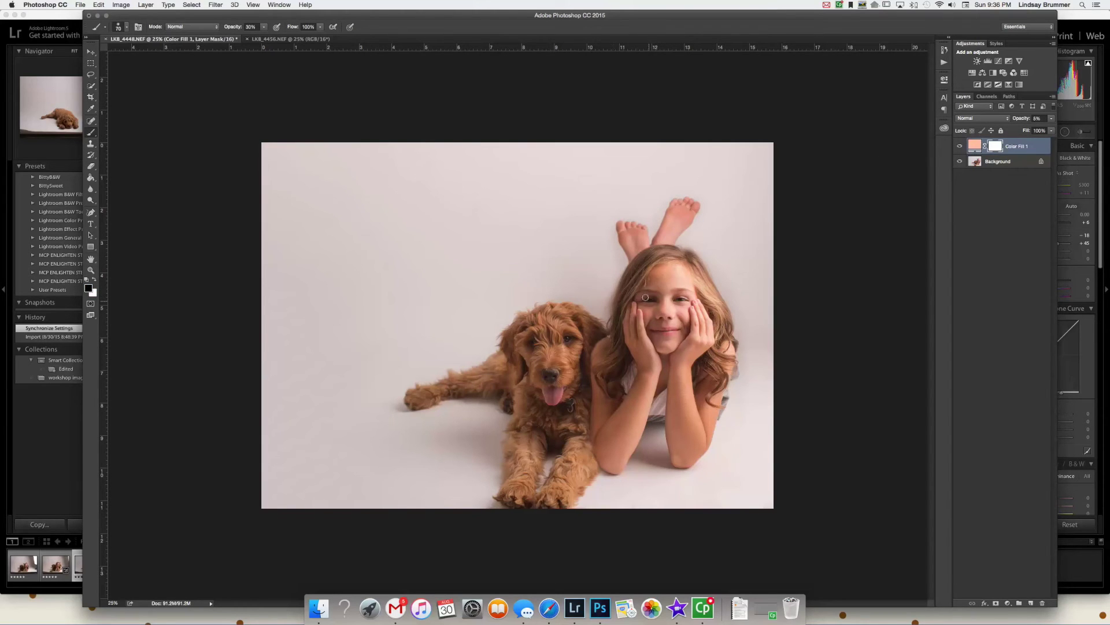
pyautogui.moveTo(643, 298); pyautogui.dragTo(684, 294)
pyautogui.click(146, 4)
pyautogui.click(174, 333)
# - Add a Brightness/Contrast adjustment layer with contrast 21 and compare the photo with and without it
pyautogui.click(1007, 602)
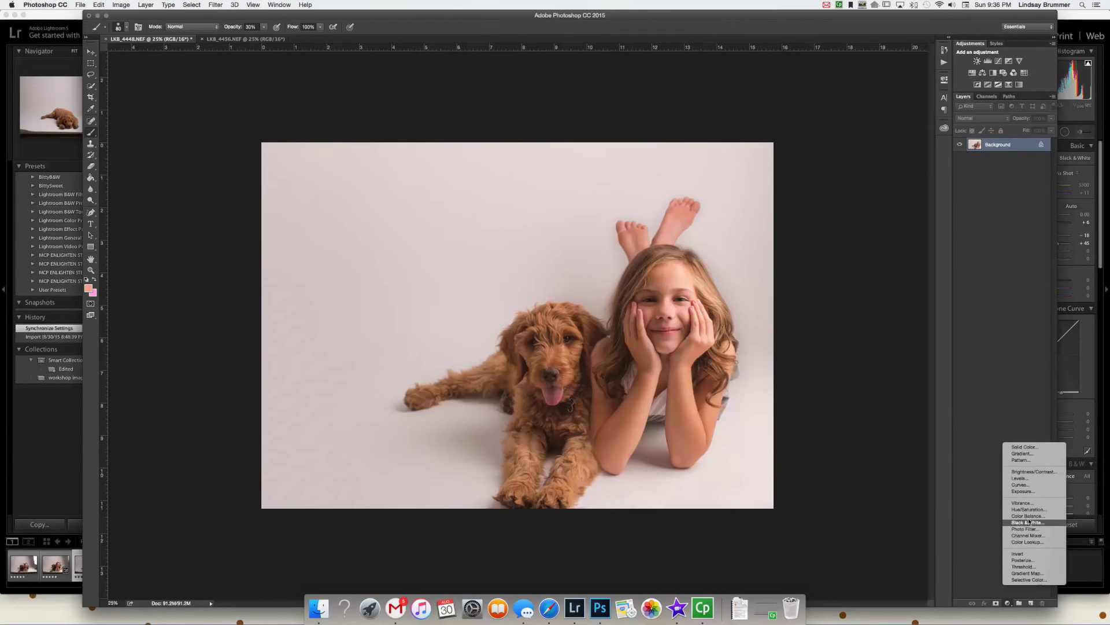
pyautogui.click(1030, 472)
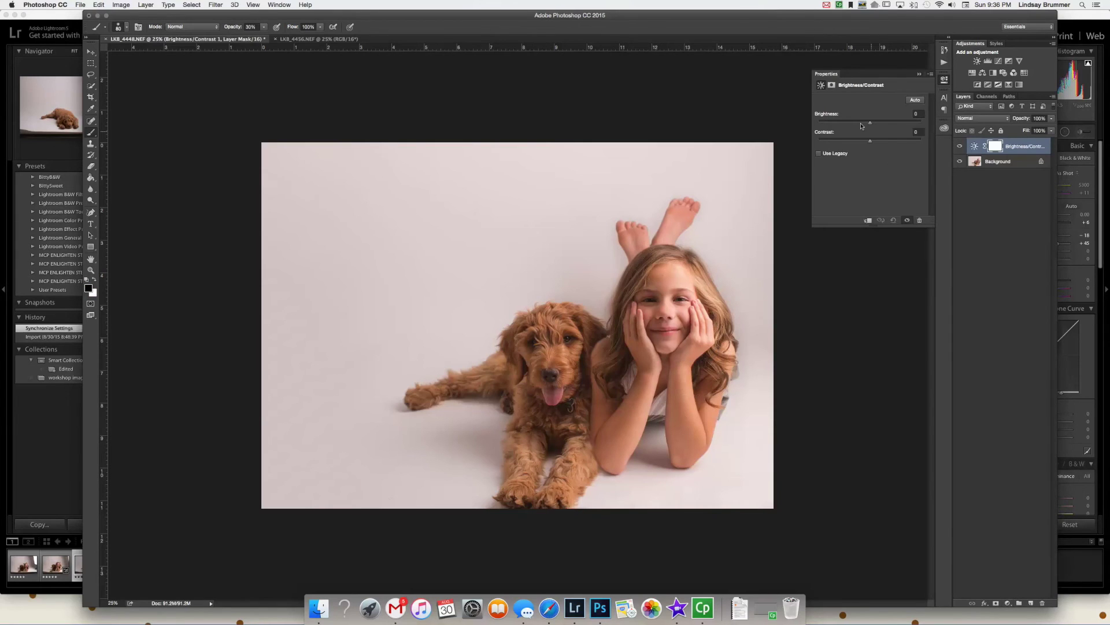
pyautogui.moveTo(868, 140); pyautogui.dragTo(879, 140)
pyautogui.click(958, 146)
pyautogui.click(959, 146)
pyautogui.click(959, 147)
pyautogui.click(958, 146)
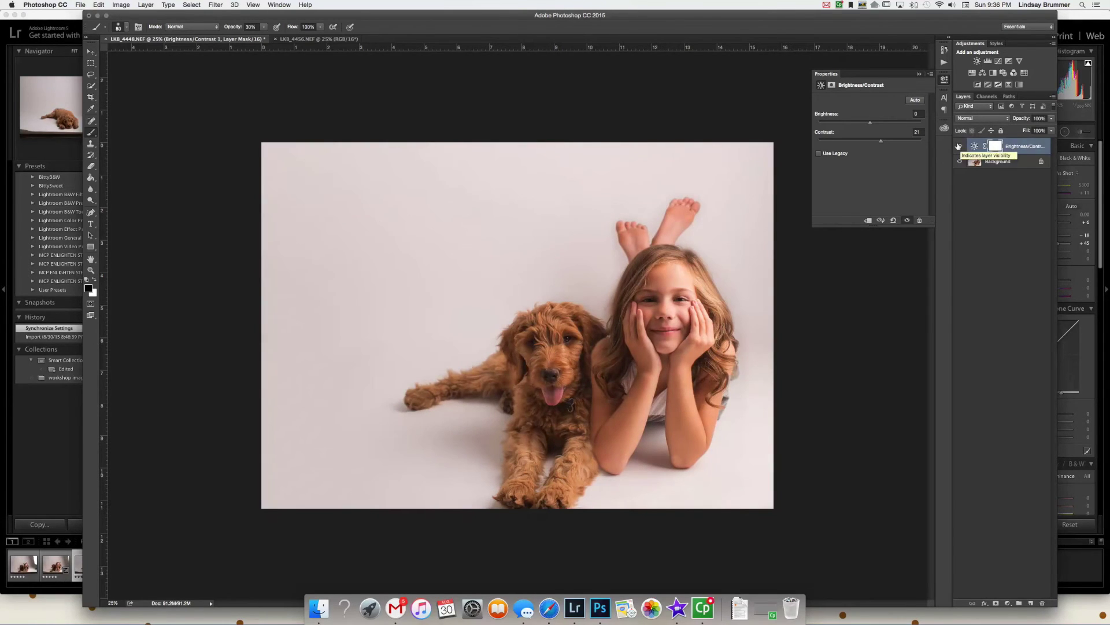
# - Lower the Brightness/Contrast layer's opacity to 68% and compare the photo with and without it
pyautogui.click(1049, 119)
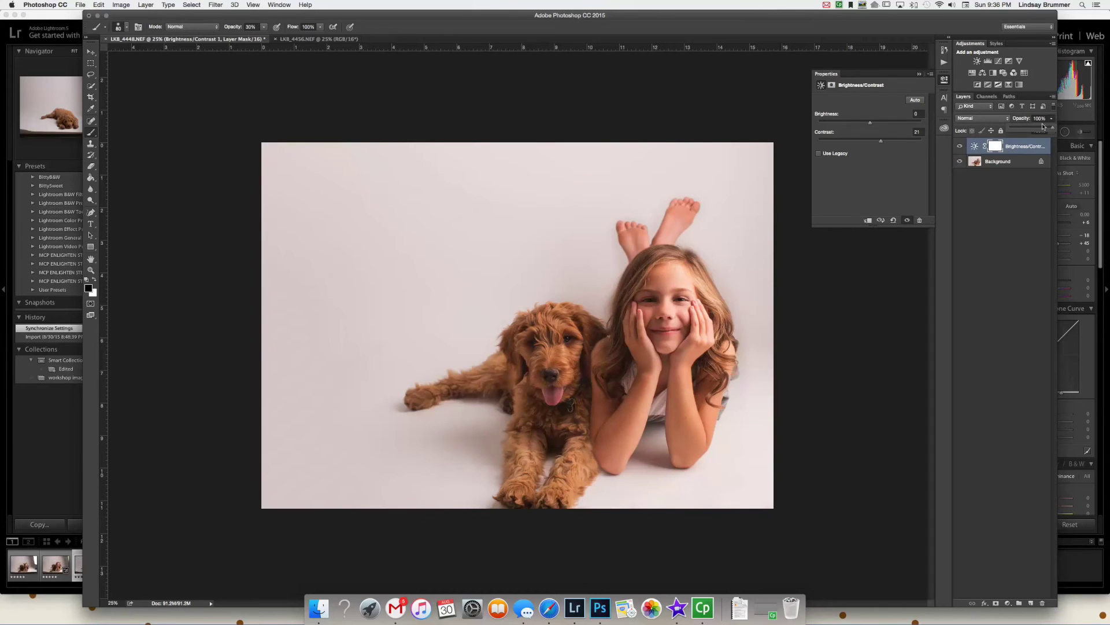
pyautogui.click(959, 145)
pyautogui.click(959, 145)
pyautogui.click(1017, 166)
pyautogui.click(1014, 147)
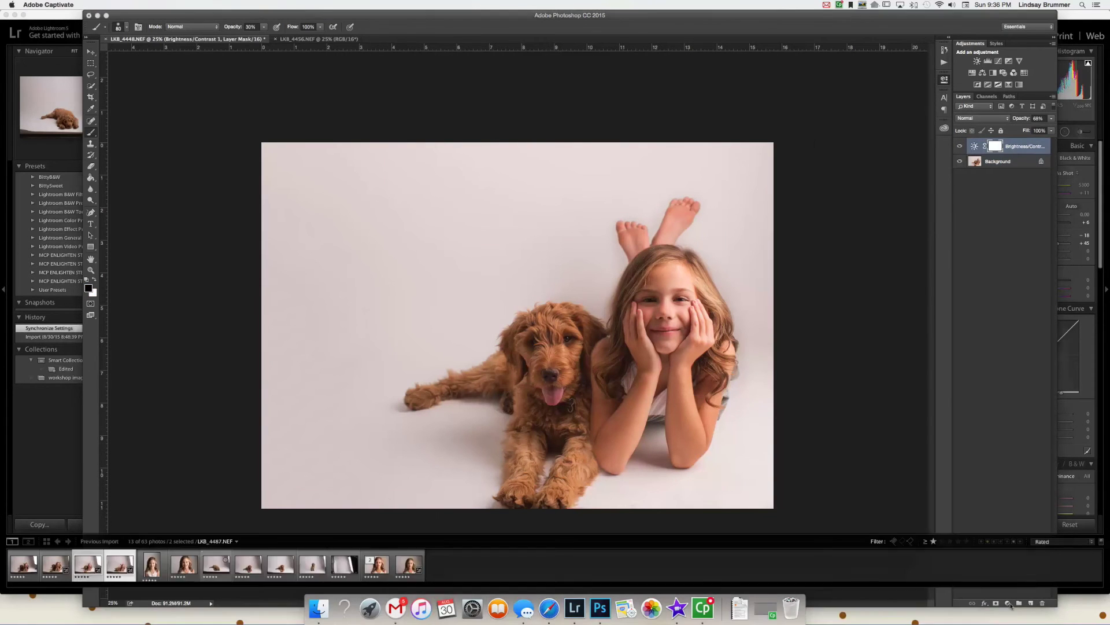
# - Add a dark brown Solid Color fill layer (#2c1a0c) above the contrast adjustment and set its blend mode to Soft Light
pyautogui.click(1007, 603)
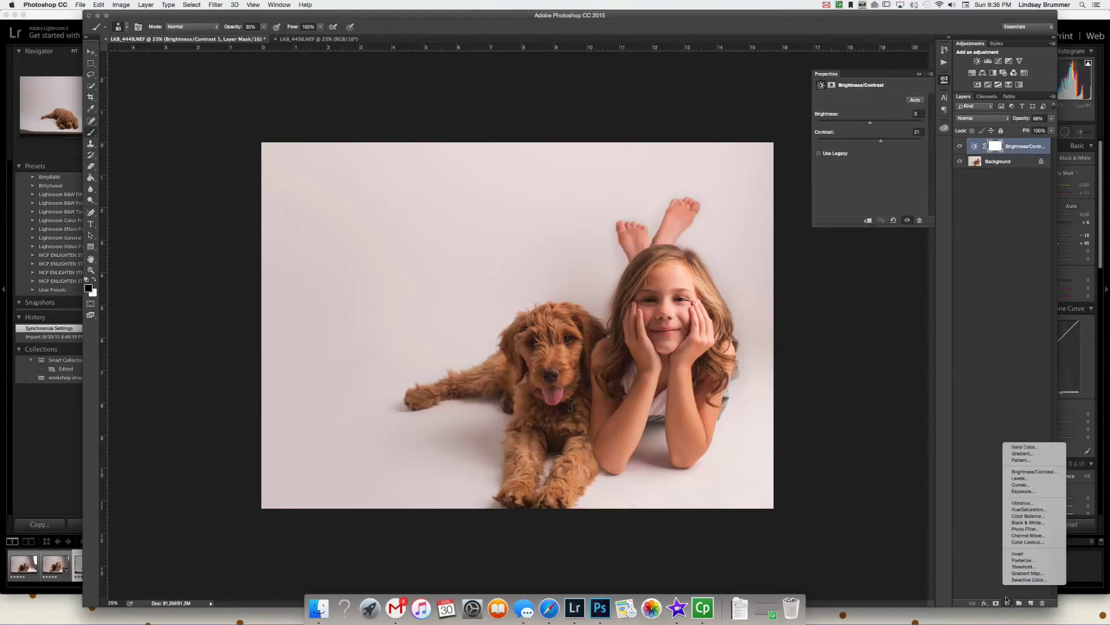
pyautogui.click(1024, 447)
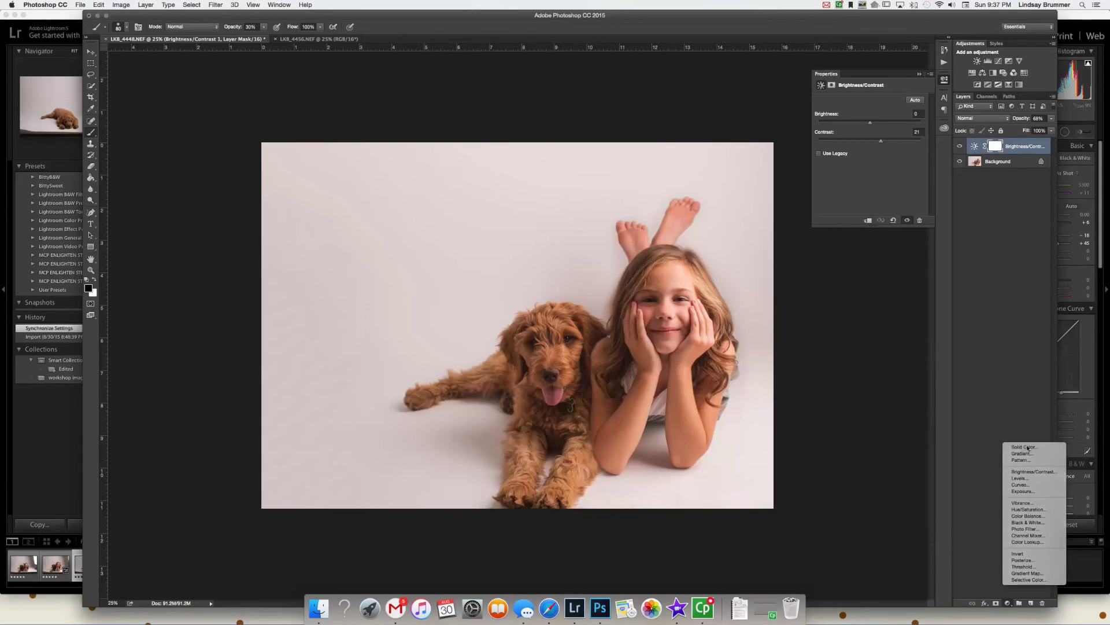
pyautogui.click(520, 255)
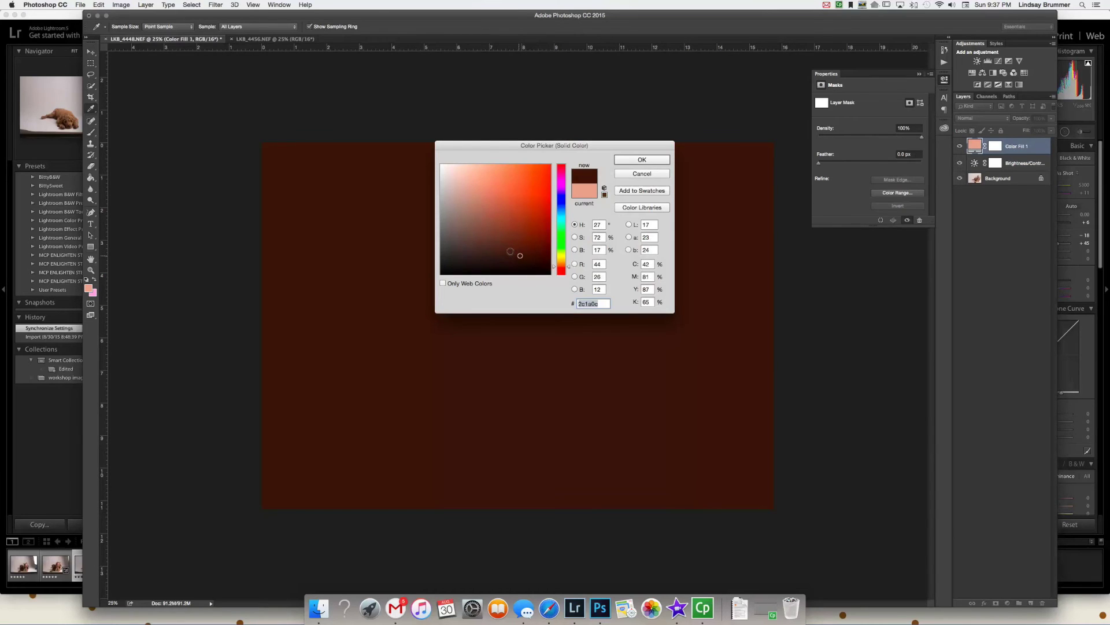
pyautogui.click(639, 159)
pyautogui.click(994, 120)
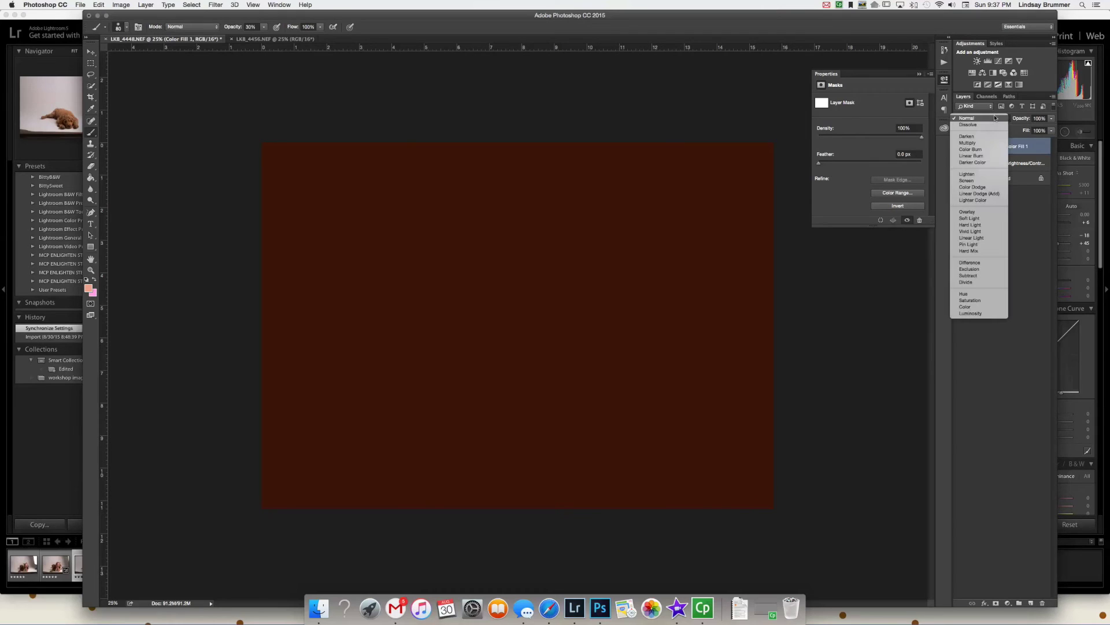
pyautogui.click(982, 218)
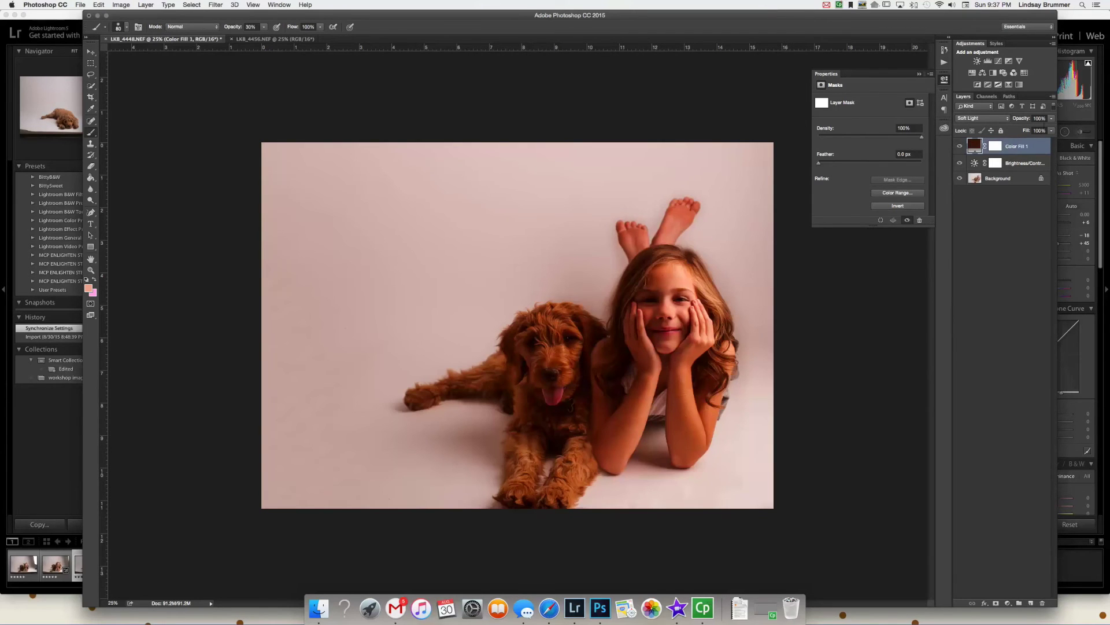
# - Lower the brown fill layer's opacity to 10% and mask it off the backdrop around the subjects with a large black brush at 30% opacity
pyautogui.click(1052, 118)
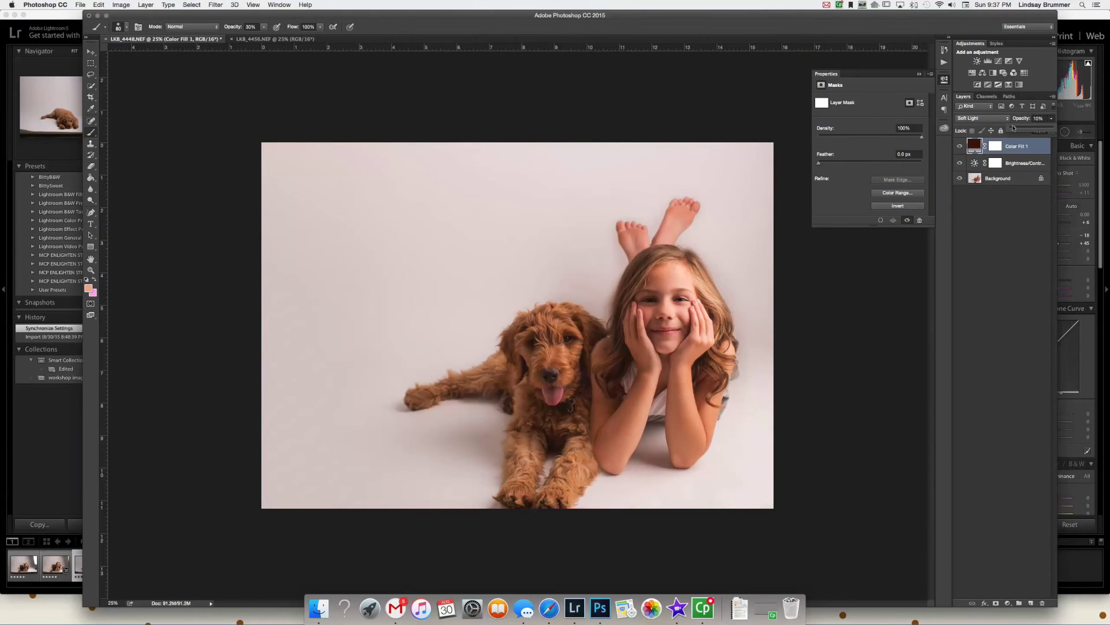
pyautogui.click(995, 146)
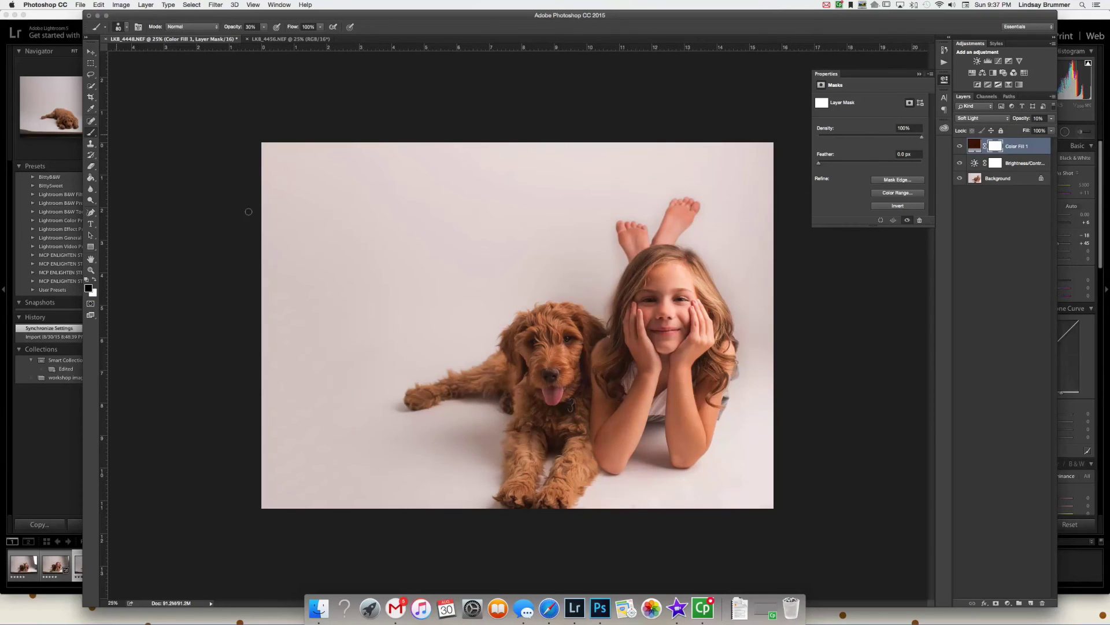
pyautogui.press(']')
pyautogui.press(']')
pyautogui.press(']')
pyautogui.press(']')
pyautogui.press(']')
pyautogui.press(']')
pyautogui.press(']')
pyautogui.press(']')
pyautogui.press(']')
pyautogui.press(']')
pyautogui.press(']')
pyautogui.press(']')
pyautogui.press(']')
pyautogui.press(']')
pyautogui.press(']')
pyautogui.press(']')
pyautogui.press(']')
pyautogui.press(']')
pyautogui.press(']')
pyautogui.press(']')
pyautogui.press(']')
pyautogui.press(']')
pyautogui.press(']')
pyautogui.press(']')
pyautogui.press(']')
pyautogui.press(']')
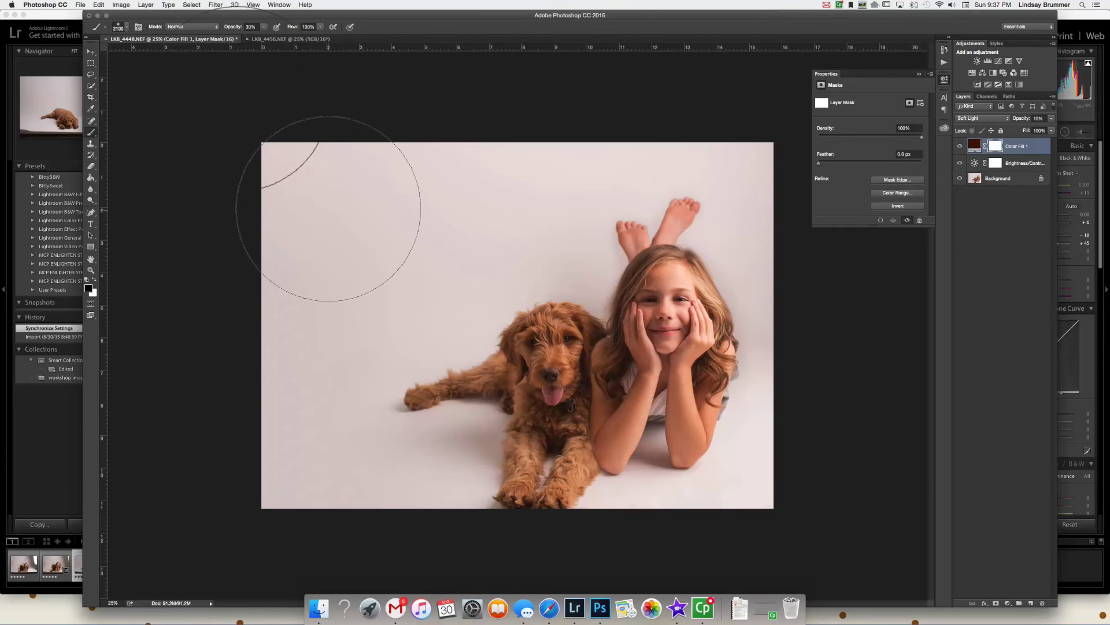
pyautogui.press('[')
pyautogui.press('[')
pyautogui.press('[')
pyautogui.press('[')
pyautogui.moveTo(292, 466)
pyautogui.mouseDown()
pyautogui.moveTo(384, 495)
pyautogui.moveTo(409, 470)
pyautogui.moveTo(431, 474)
pyautogui.mouseUp()
pyautogui.press('[')
pyautogui.press('[')
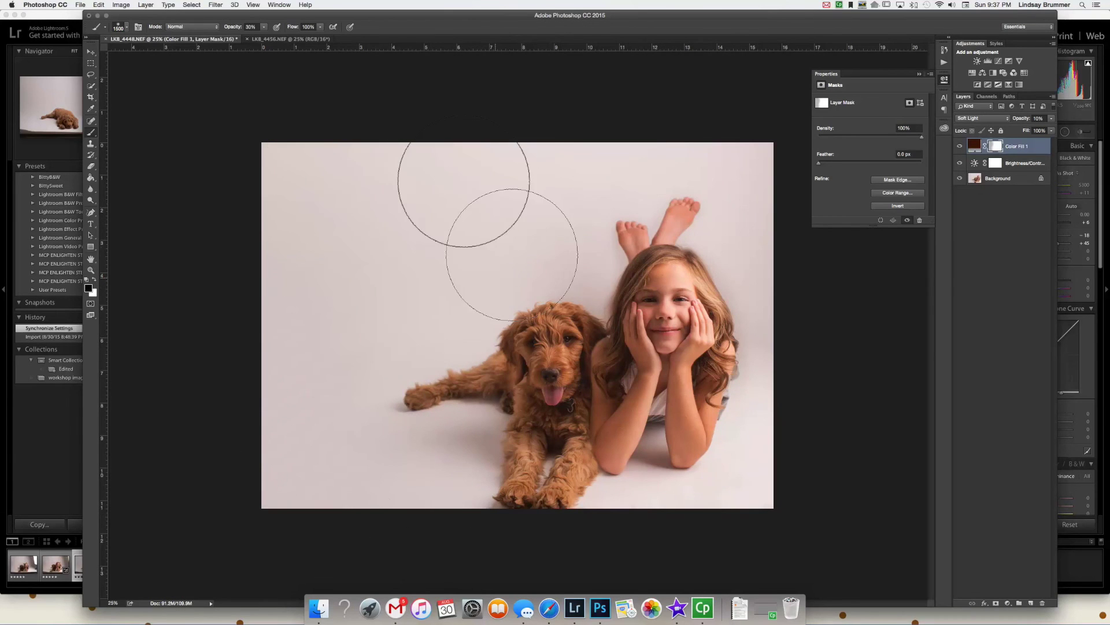
pyautogui.press('[')
pyautogui.press('[')
pyautogui.press('[')
pyautogui.press('[')
pyautogui.press('[')
pyautogui.moveTo(533, 211)
pyautogui.mouseDown()
pyautogui.moveTo(582, 273)
pyautogui.moveTo(656, 160)
pyautogui.moveTo(569, 173)
pyautogui.mouseUp()
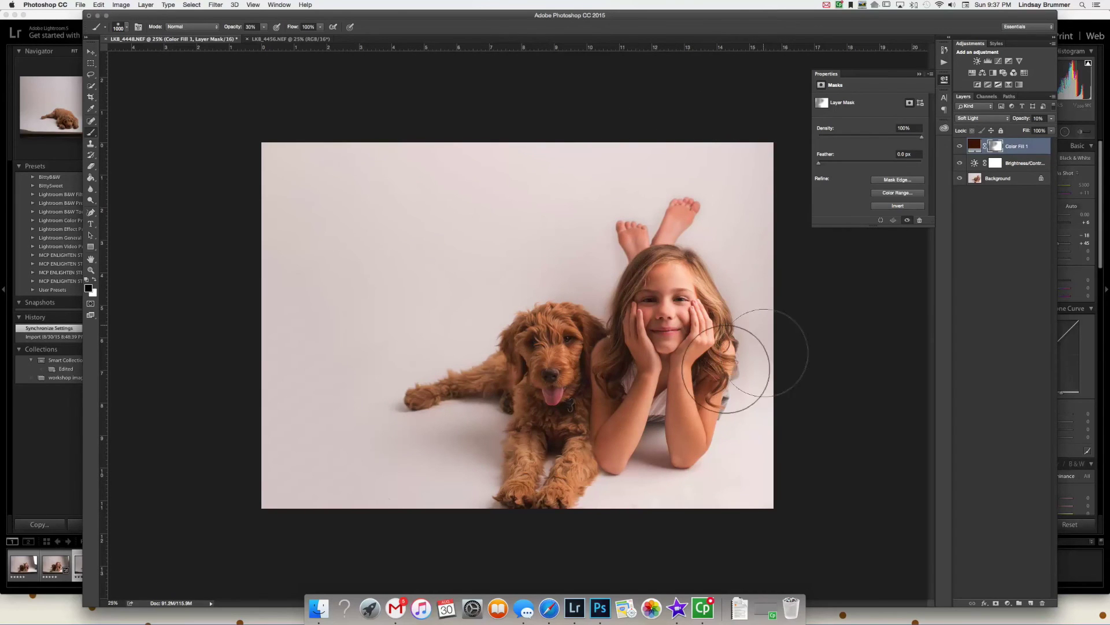
pyautogui.moveTo(674, 523); pyautogui.dragTo(637, 515)
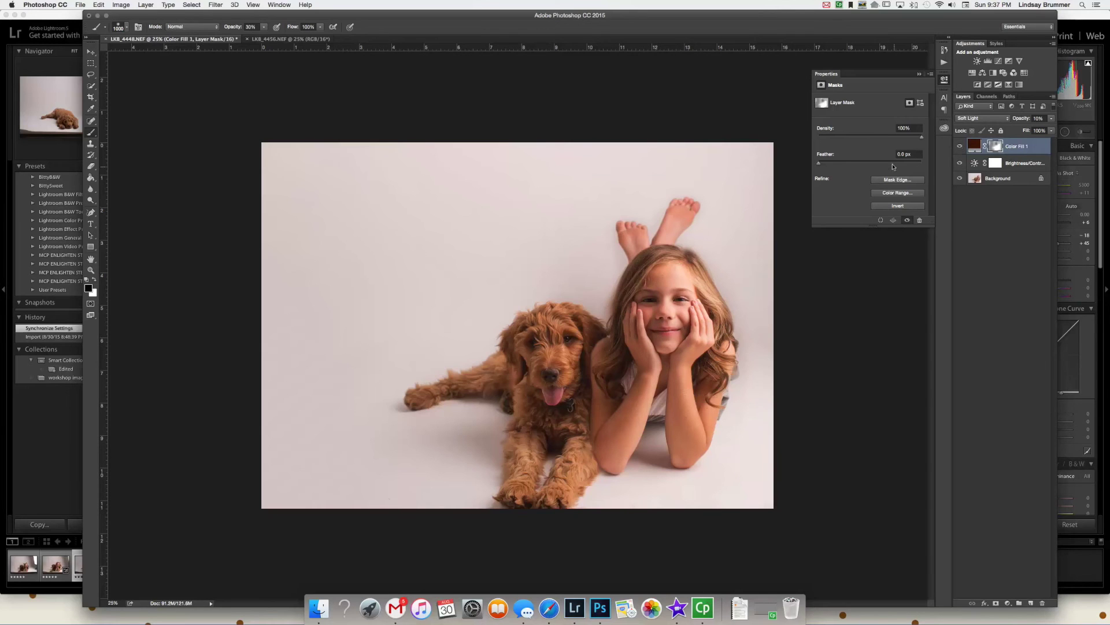
# - Mask the brown fill off the backdrop at 100% brush opacity and compare the photo with and without the layer
pyautogui.press('0')
pyautogui.hotkey('ctrl', 'i')
pyautogui.click(957, 148)
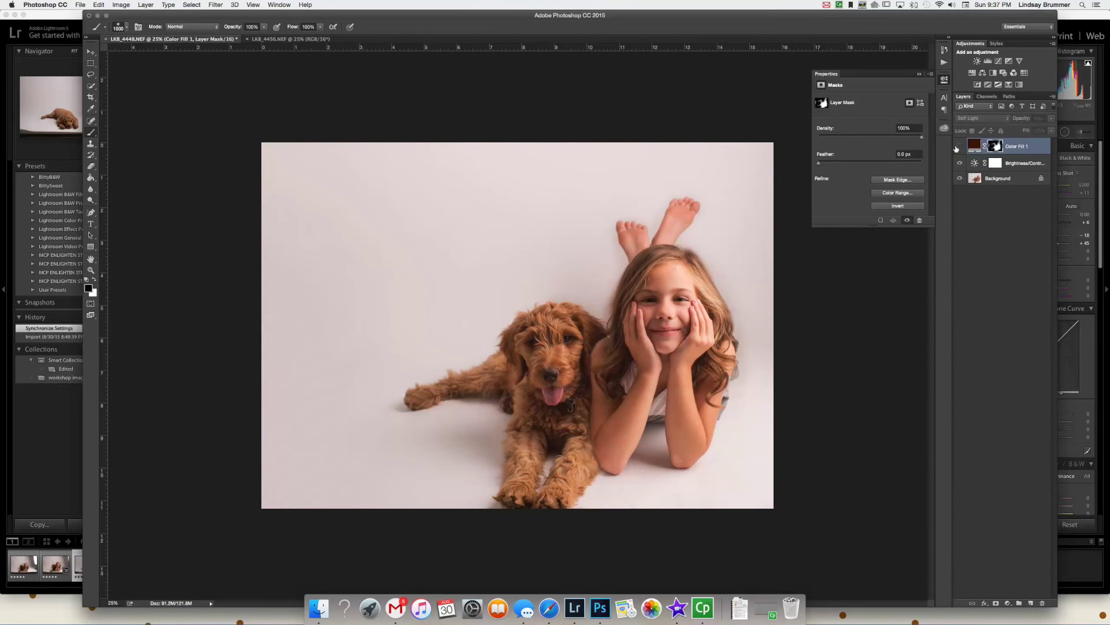
pyautogui.click(958, 147)
pyautogui.click(958, 147)
pyautogui.click(957, 148)
# - Flatten the image and save the edited photo
pyautogui.click(146, 5)
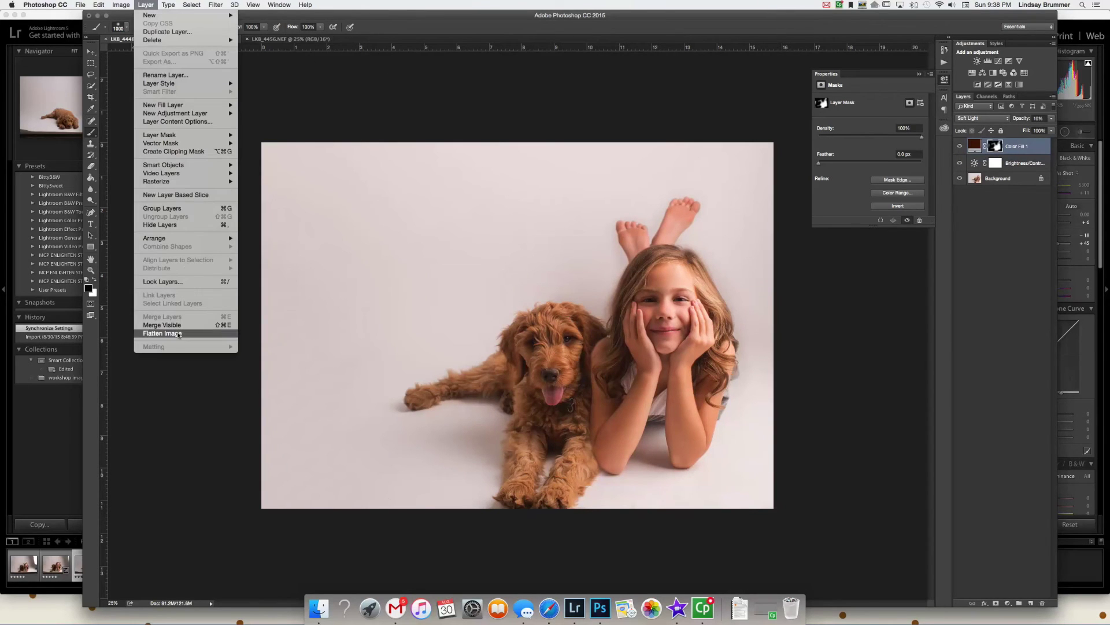
pyautogui.click(161, 333)
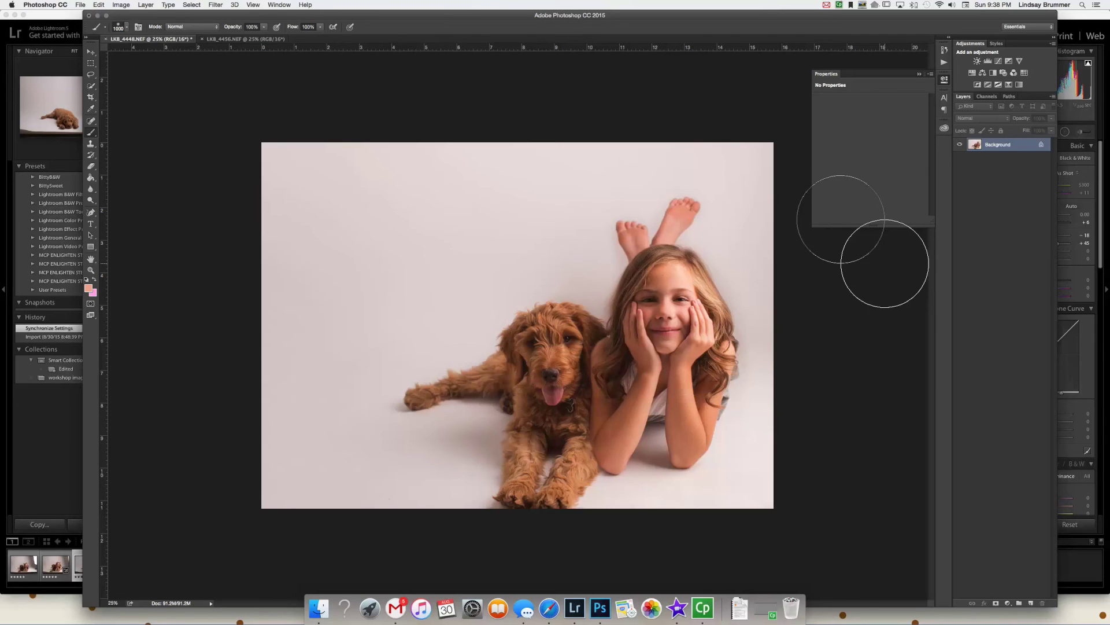
pyautogui.press('super+s')
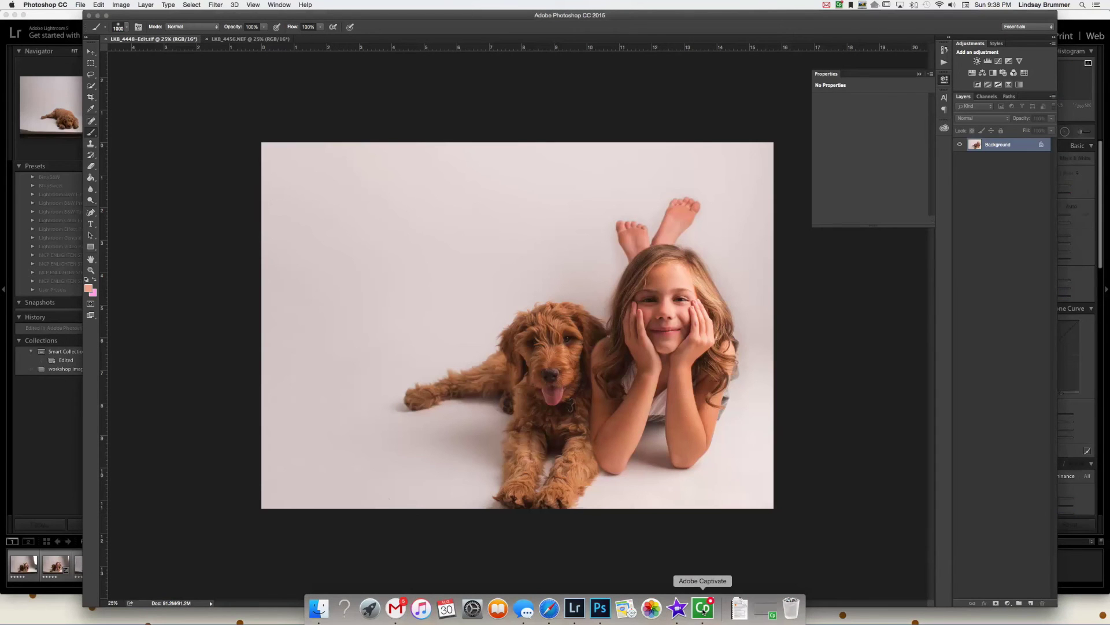
pyautogui.click(703, 608)
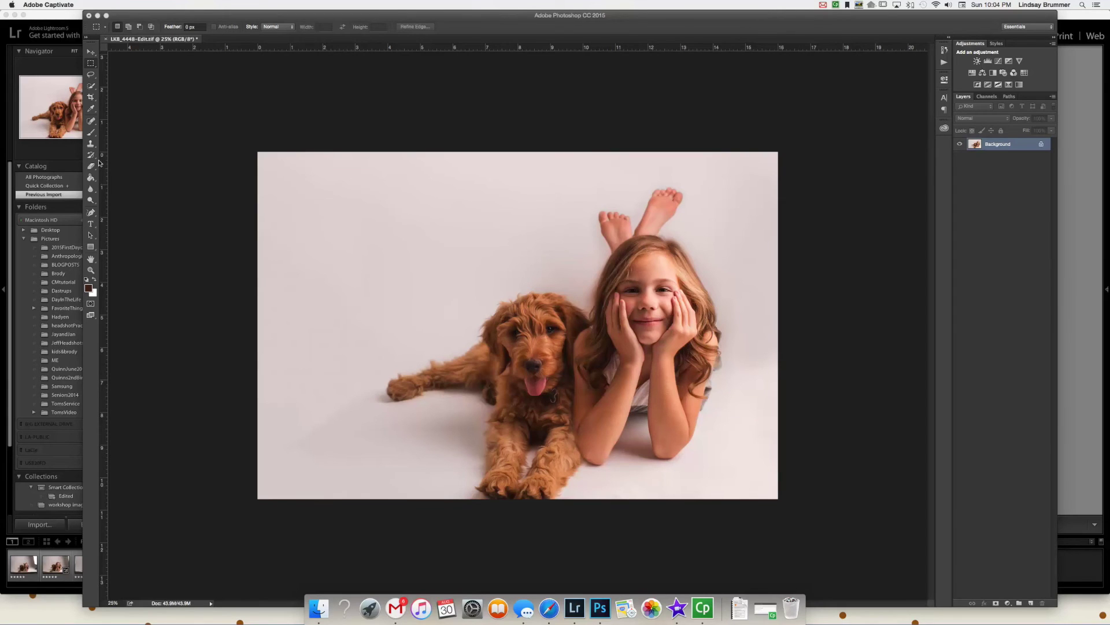
# - Draw a text box across the empty upper backdrop and enter the girl's and dog's names joined by an ampersand at 48 pt
pyautogui.click(90, 223)
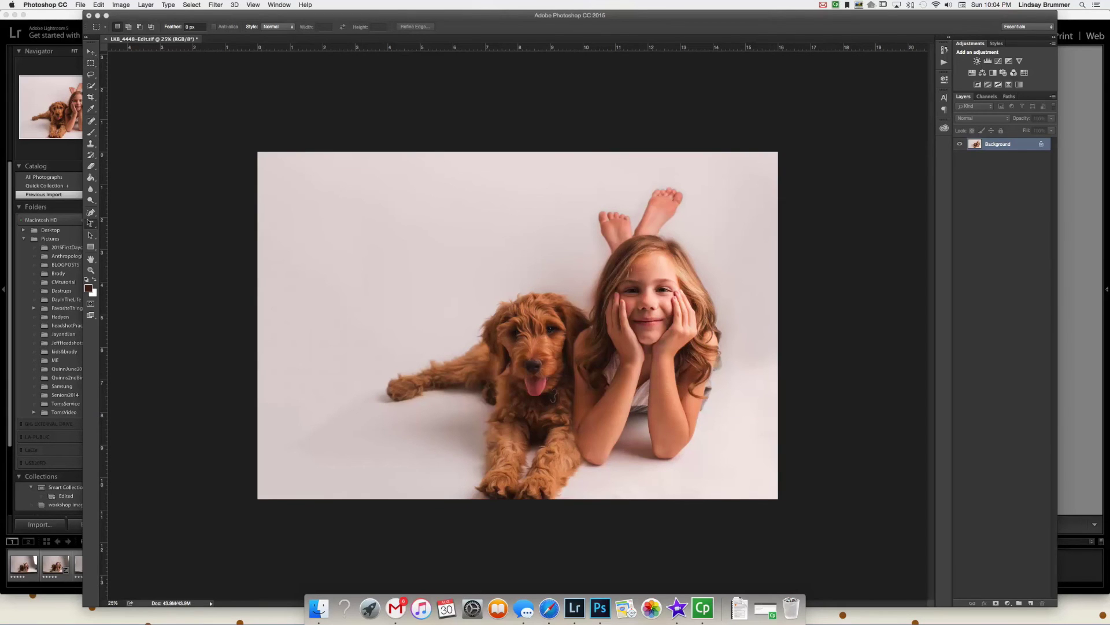
pyautogui.click(91, 223)
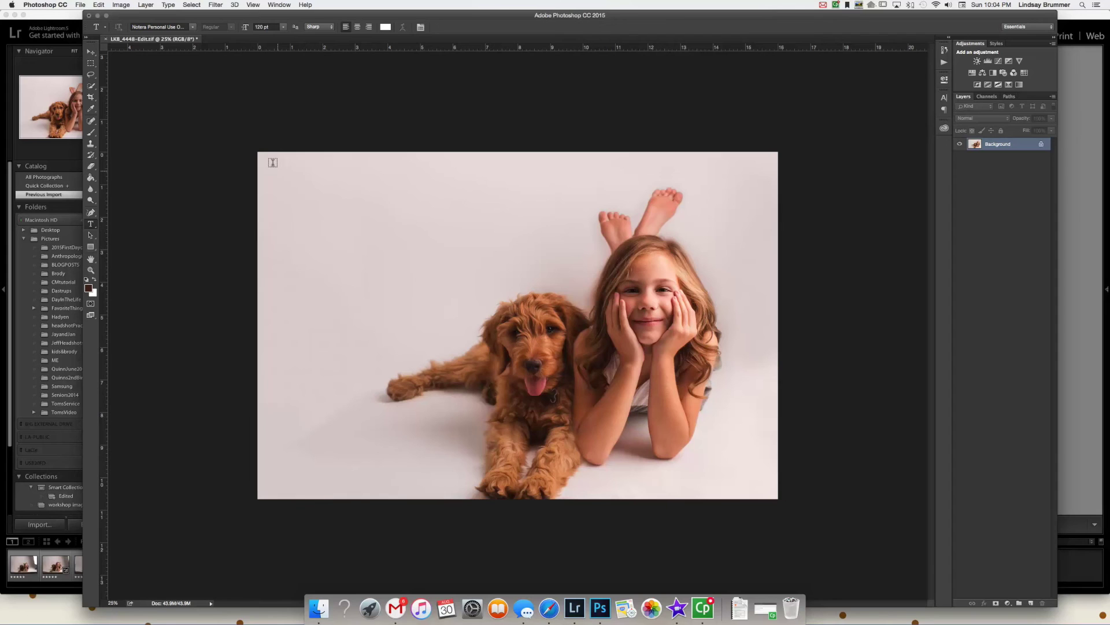
pyautogui.moveTo(278, 172); pyautogui.dragTo(581, 286)
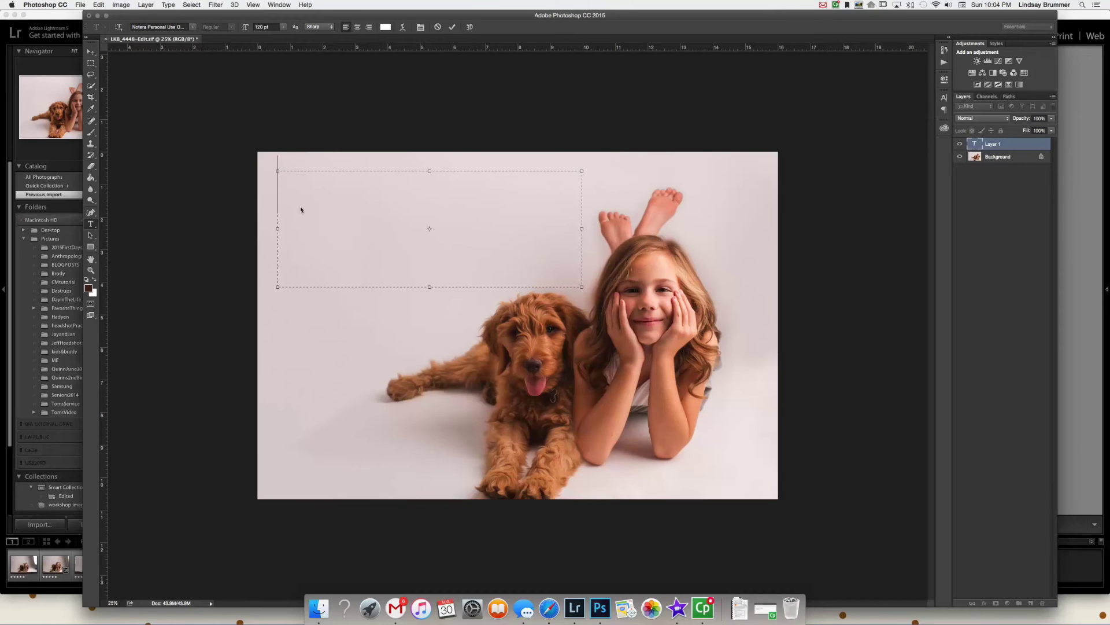
pyautogui.click(193, 27)
pyautogui.click(262, 24)
pyautogui.click(282, 27)
pyautogui.click(270, 117)
pyautogui.write('l')
pyautogui.write('ameron')
pyautogui.write(' & Brody')
pyautogui.write('y')
# - Recolour the names text with the dark brown foreground colour
pyautogui.moveTo(413, 170); pyautogui.dragTo(232, 145)
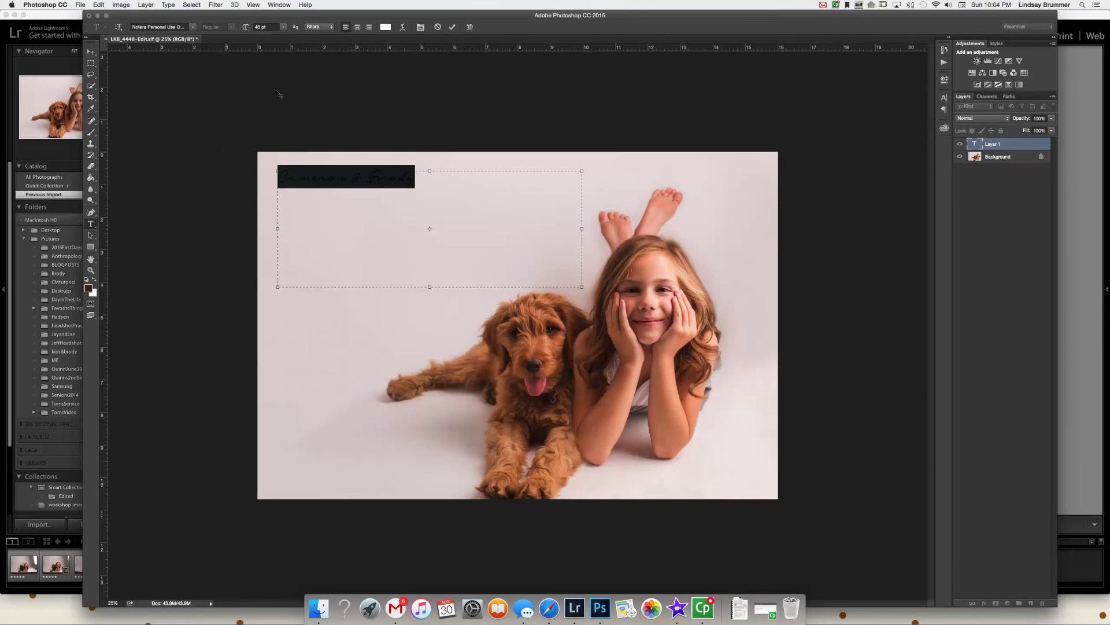
pyautogui.click(386, 27)
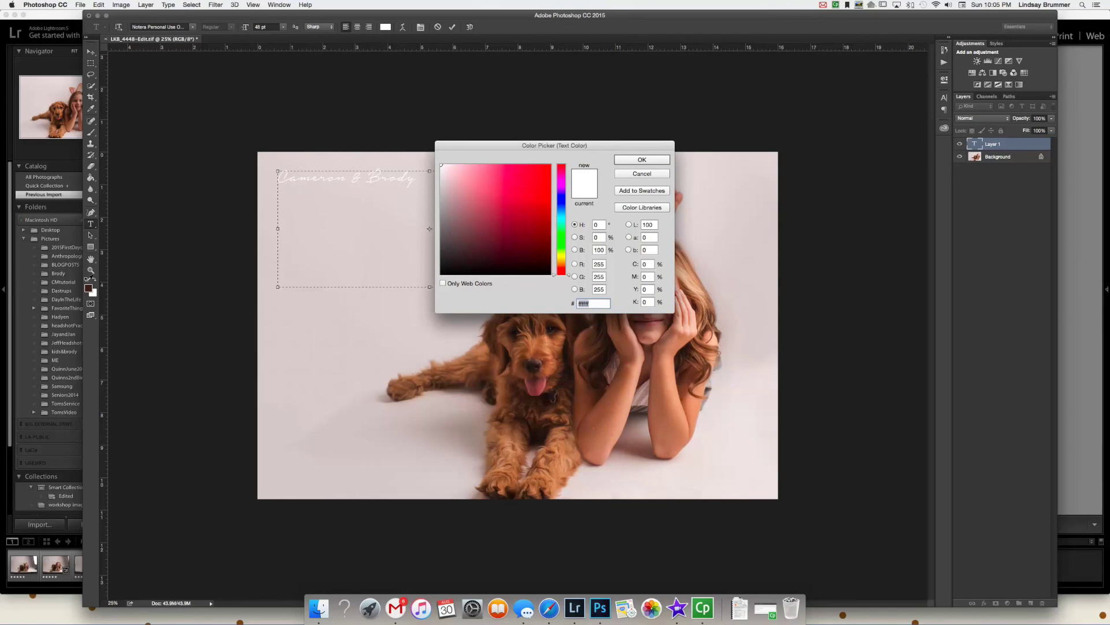
pyautogui.click(89, 287)
pyautogui.click(634, 159)
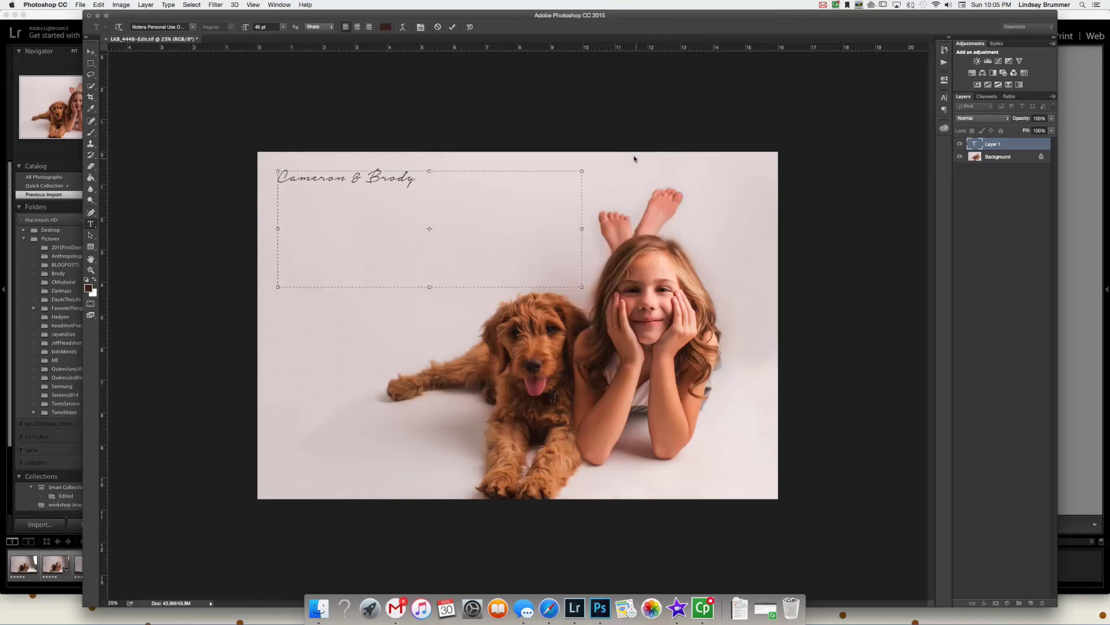
# - Enlarge the names text to 72 pt and centre it within its text box
pyautogui.press('super+a')
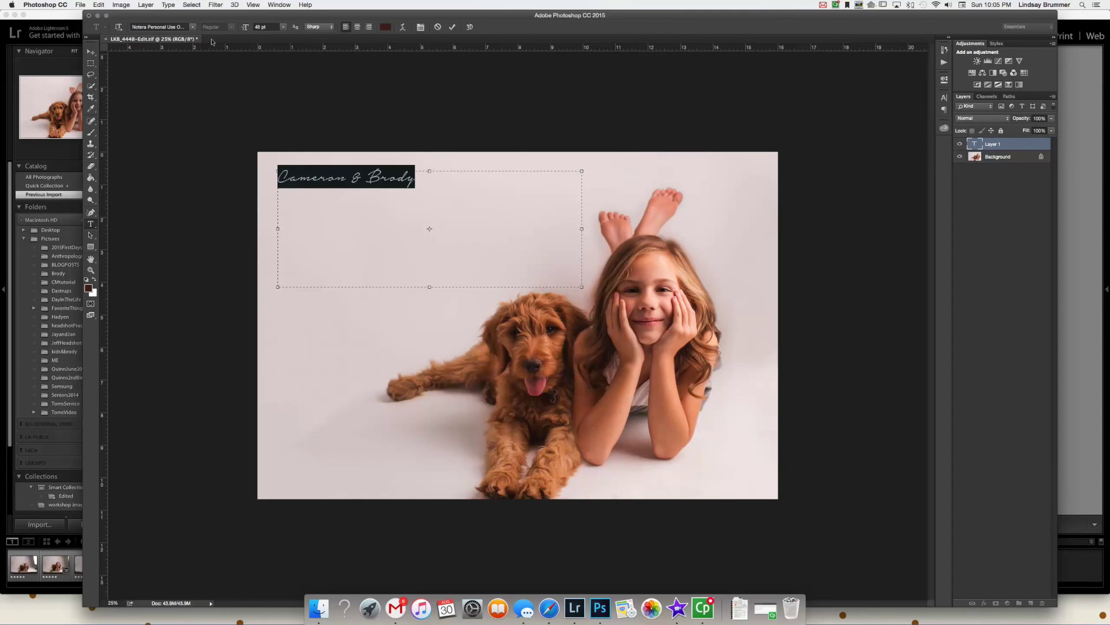
pyautogui.click(283, 28)
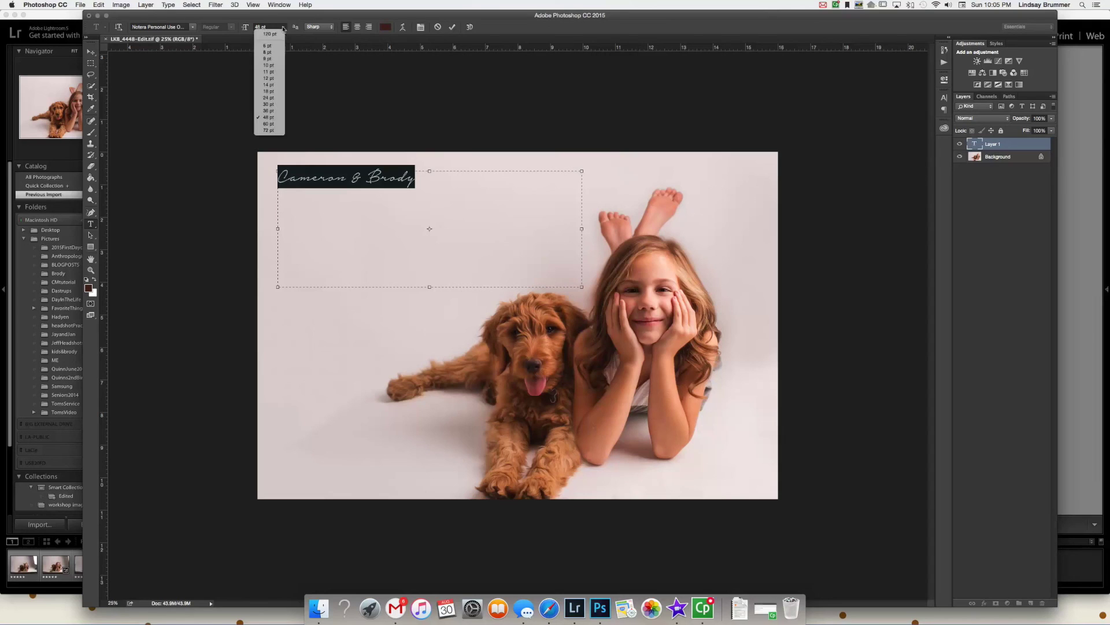
pyautogui.click(270, 123)
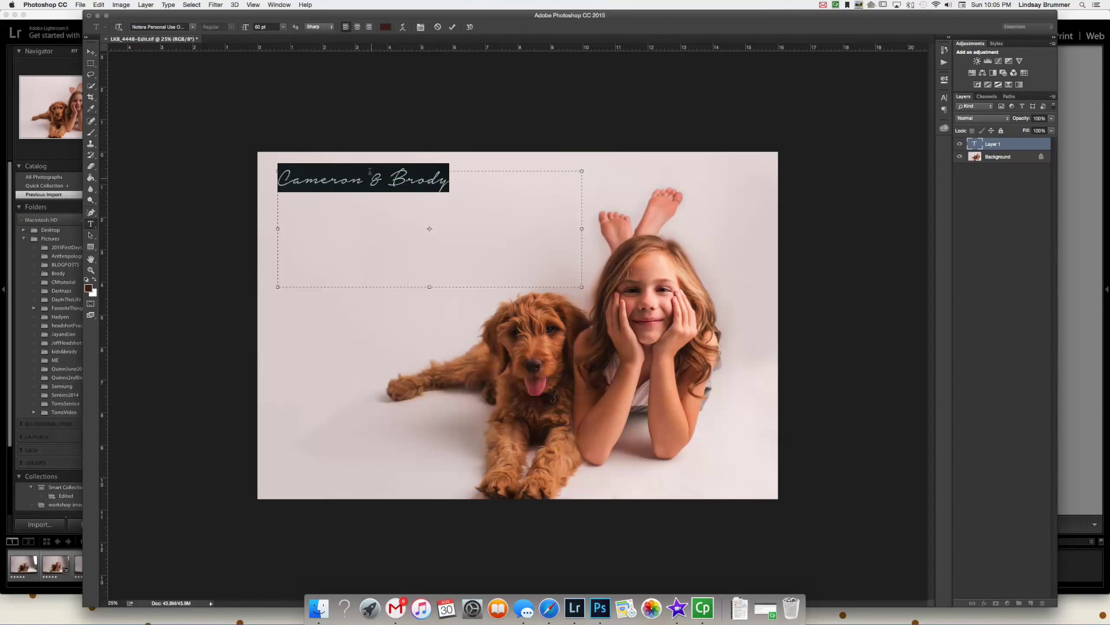
pyautogui.click(281, 27)
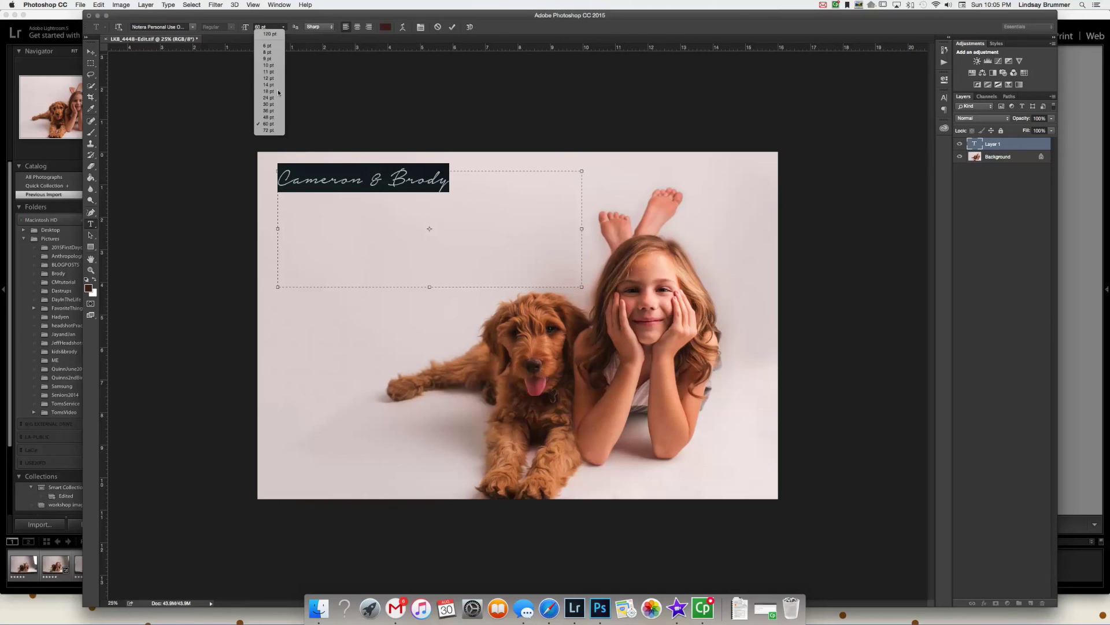
pyautogui.click(275, 133)
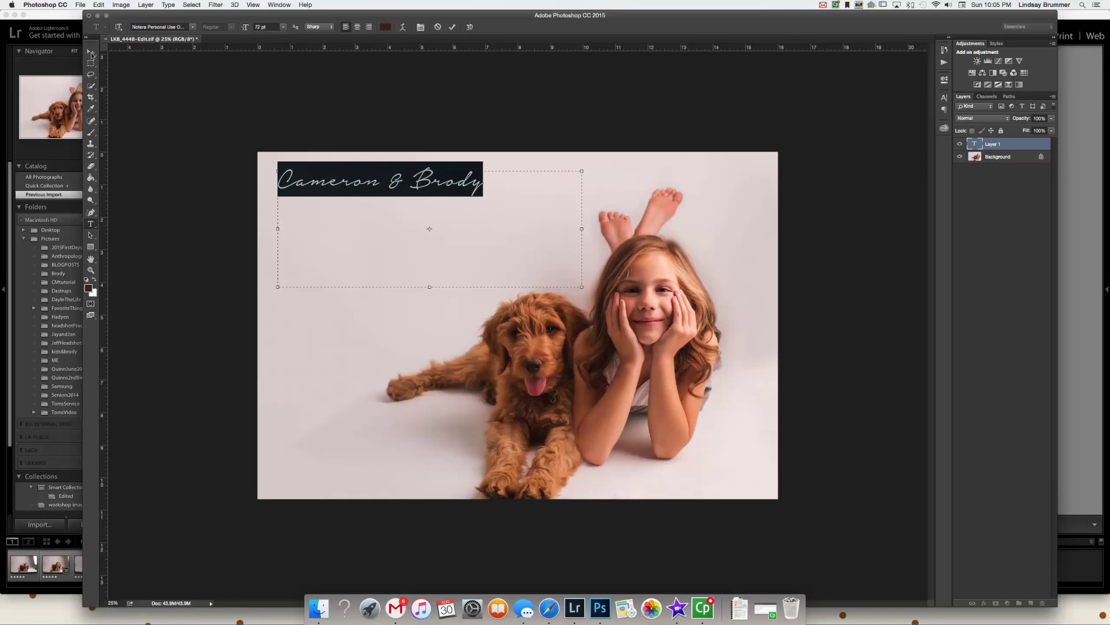
pyautogui.click(357, 28)
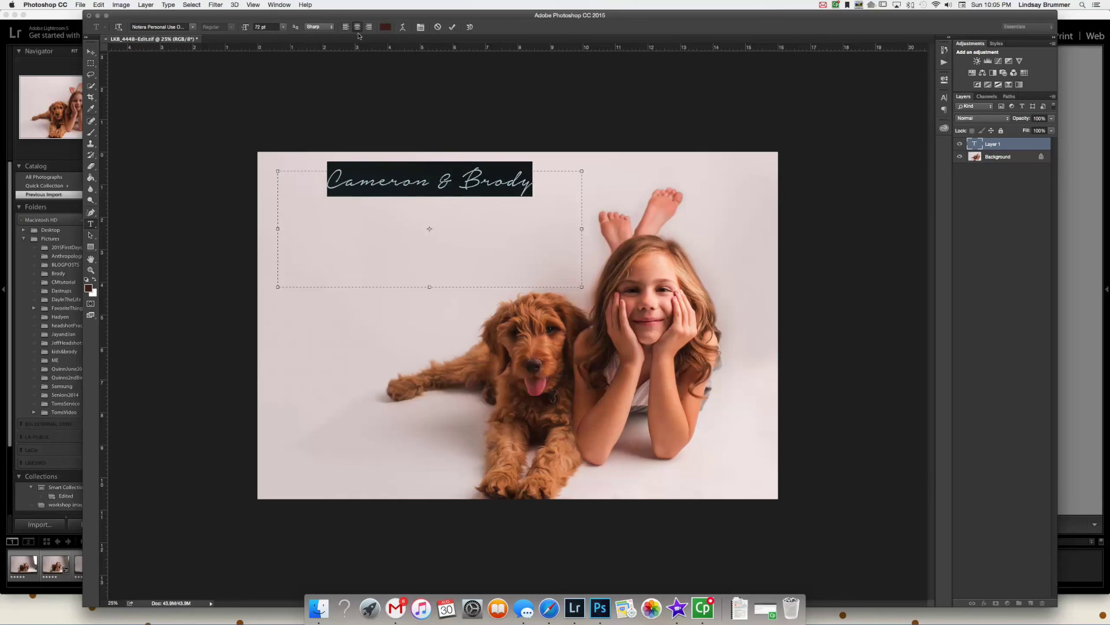
# - Move the names text down and slightly left into the empty backdrop above the dog's back
pyautogui.click(91, 52)
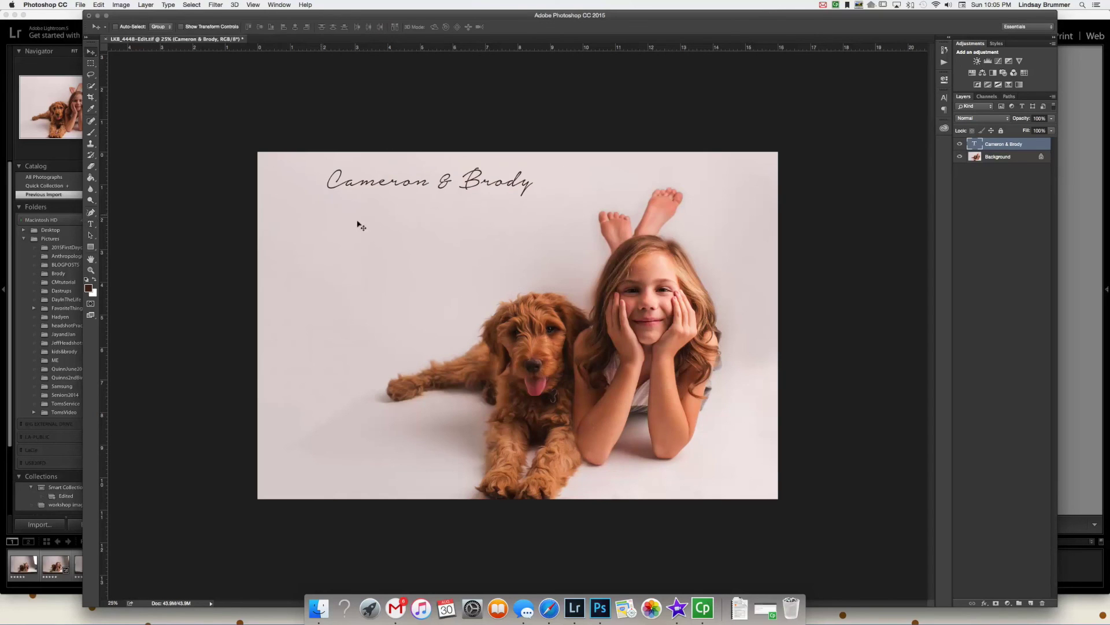
pyautogui.moveTo(374, 189); pyautogui.dragTo(368, 227)
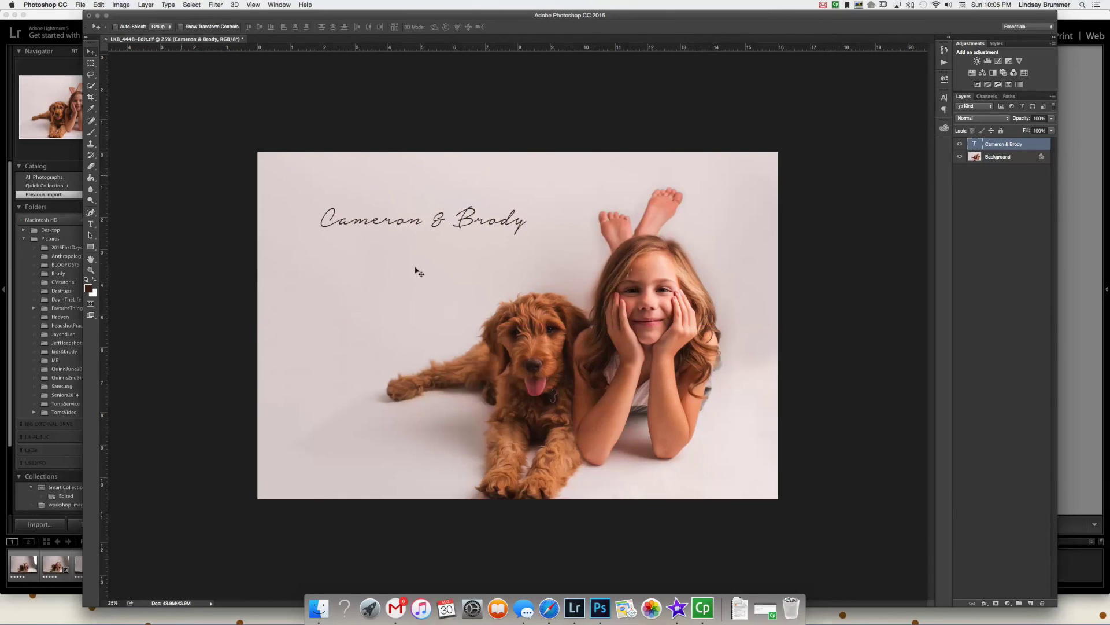
pyautogui.moveTo(422, 224); pyautogui.dragTo(398, 226)
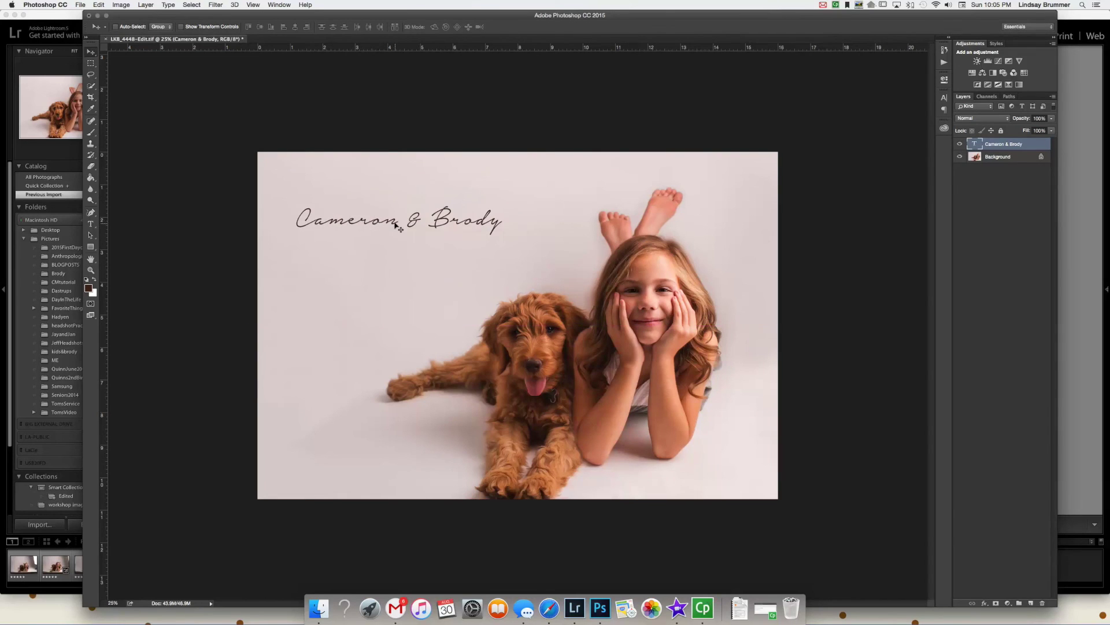
# - Draw a second text box in the backdrop below the names and set its font to Bebas Regular
pyautogui.click(90, 224)
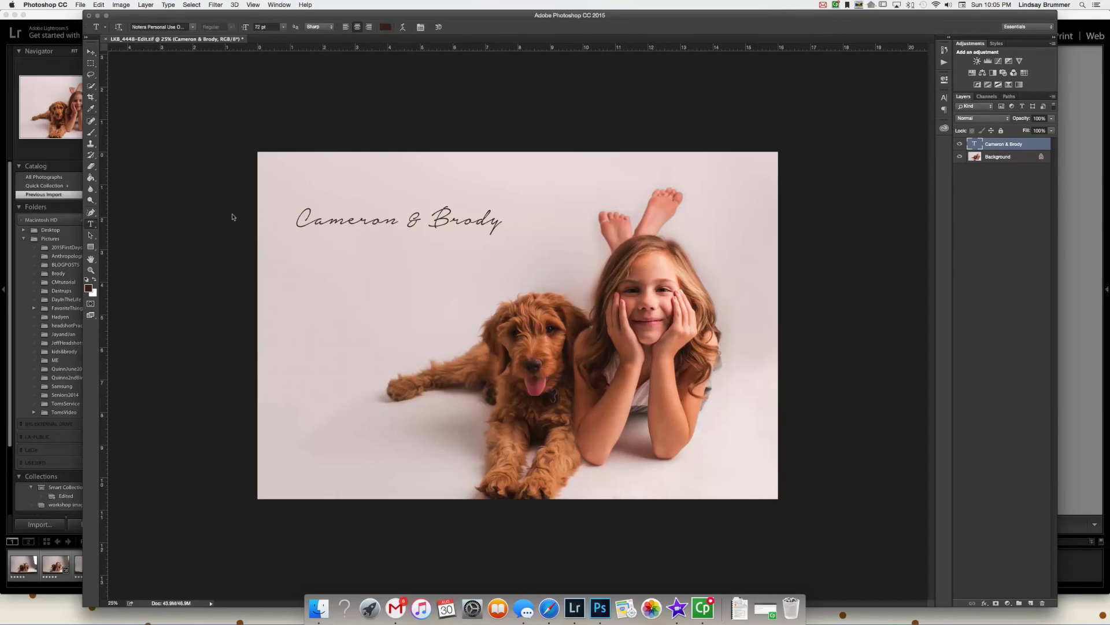
pyautogui.moveTo(277, 260); pyautogui.dragTo(525, 331)
pyautogui.click(191, 28)
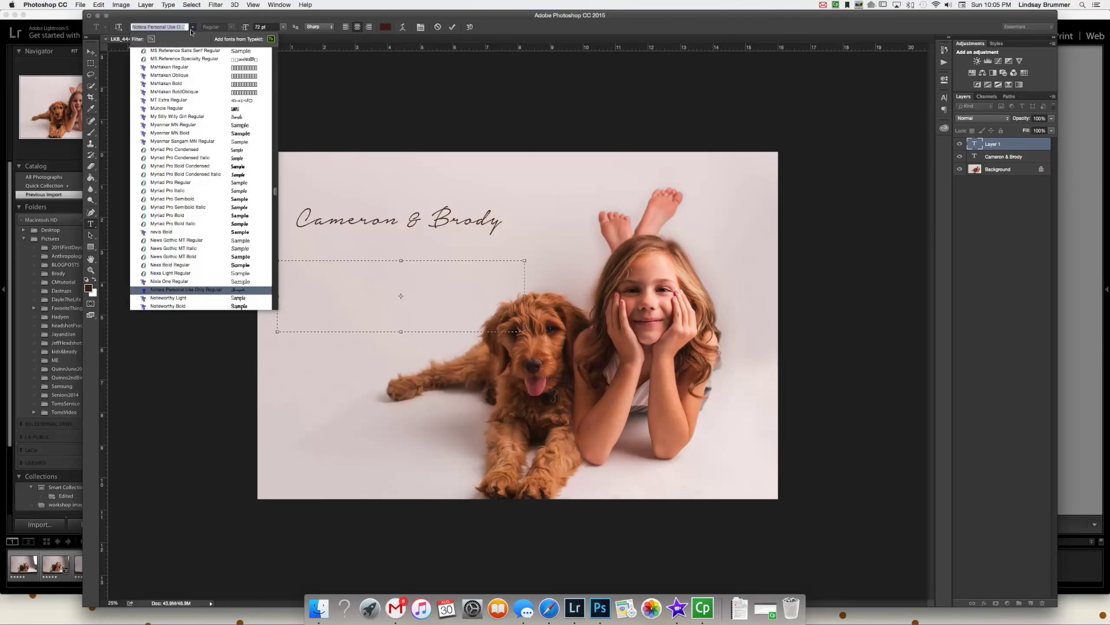
pyautogui.scroll(10, 210, 139)
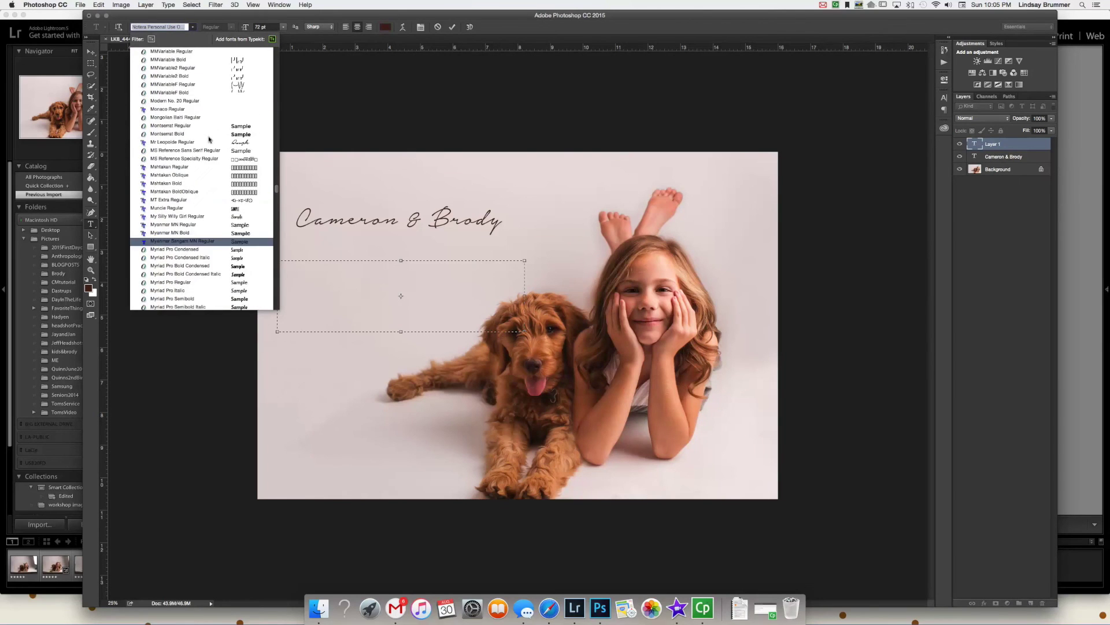
pyautogui.scroll(10, 210, 139)
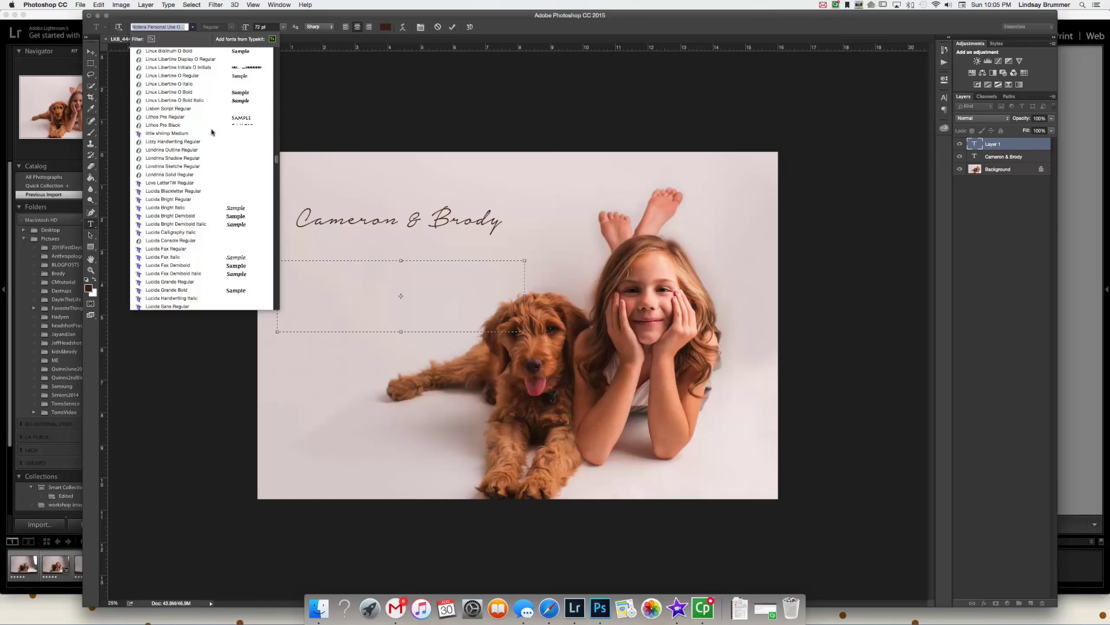
pyautogui.scroll(10, 212, 132)
pyautogui.scroll(5, 223, 156)
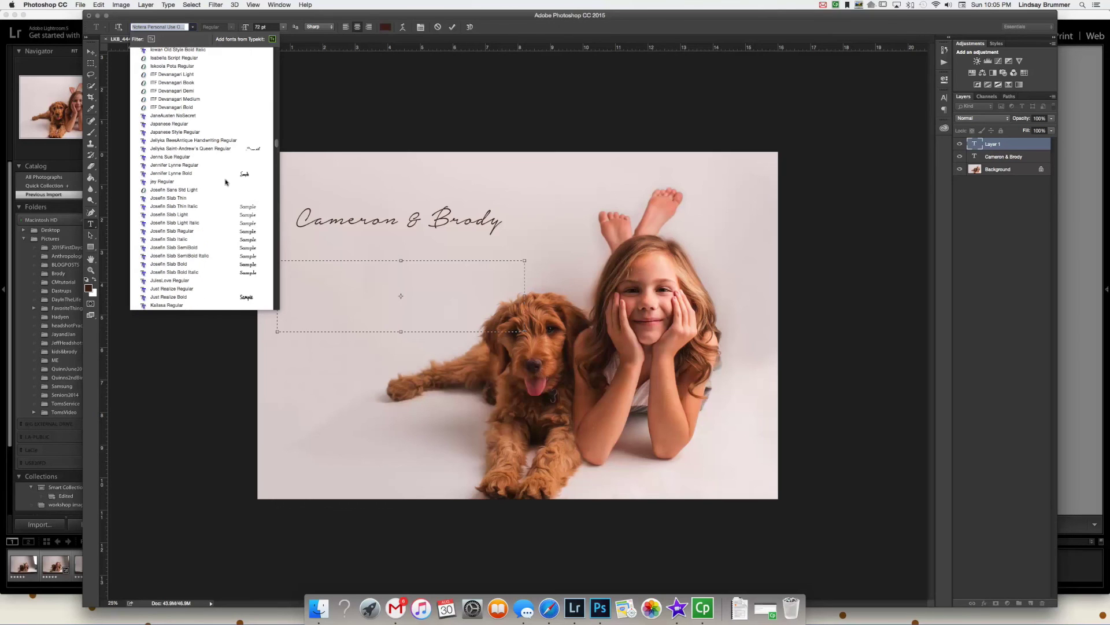
pyautogui.scroll(5, 235, 246)
pyautogui.scroll(10, 232, 251)
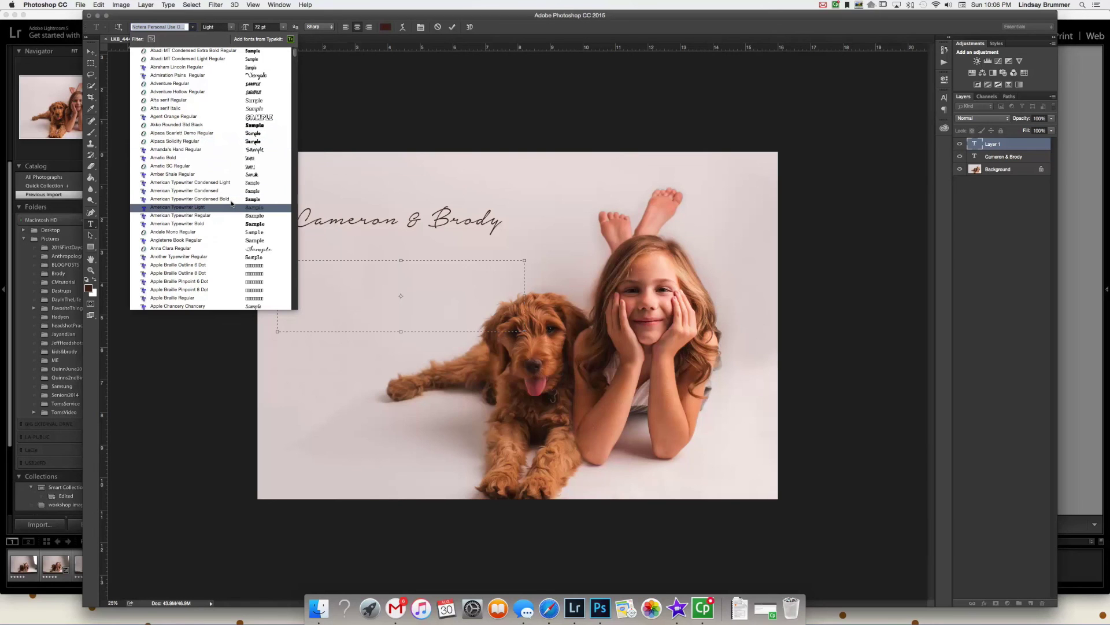
pyautogui.scroll(-3, 231, 203)
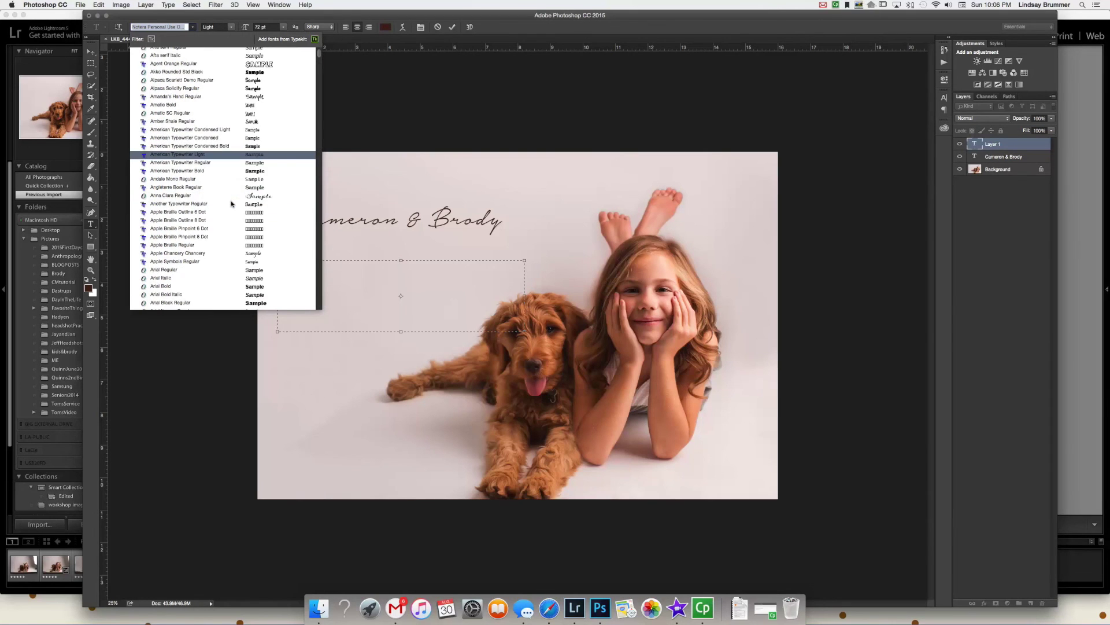
pyautogui.scroll(-15, 232, 203)
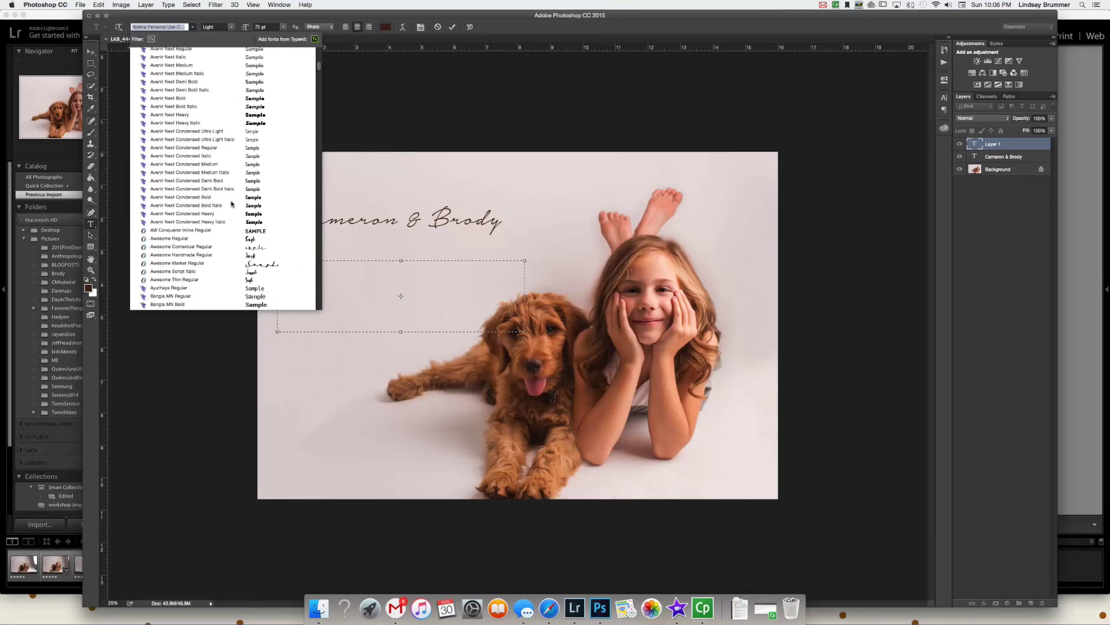
pyautogui.scroll(-5, 238, 232)
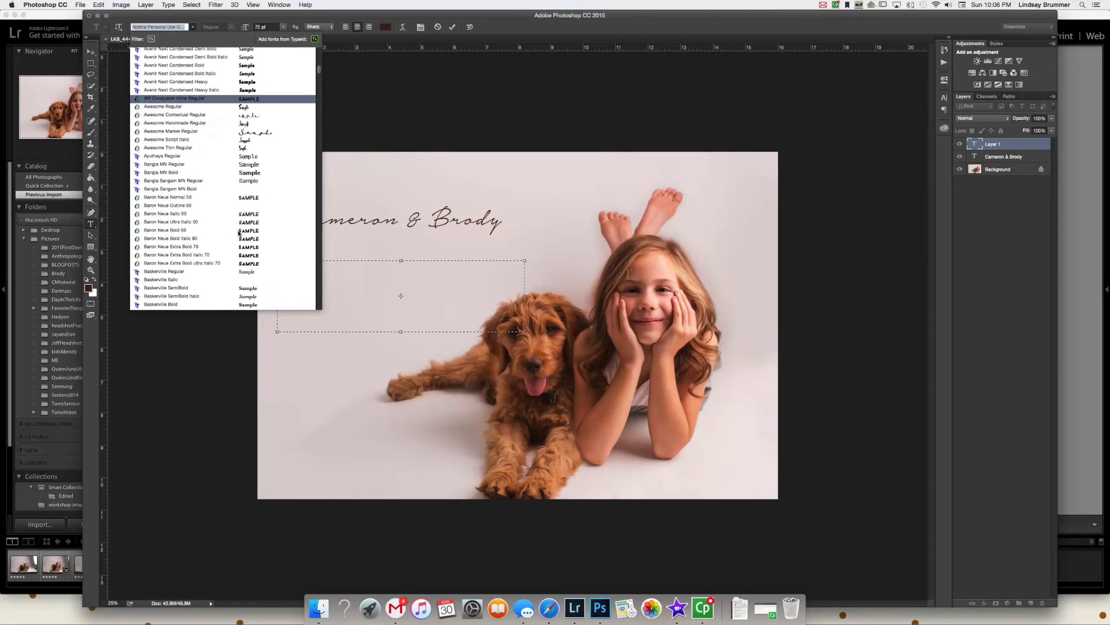
pyautogui.scroll(-4, 238, 232)
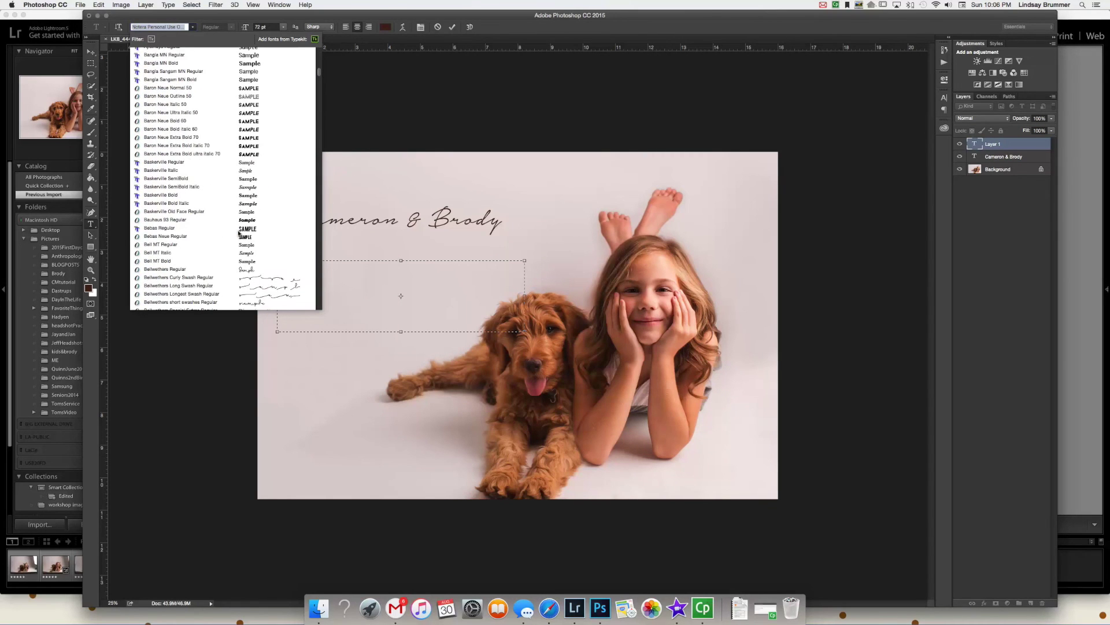
pyautogui.click(239, 229)
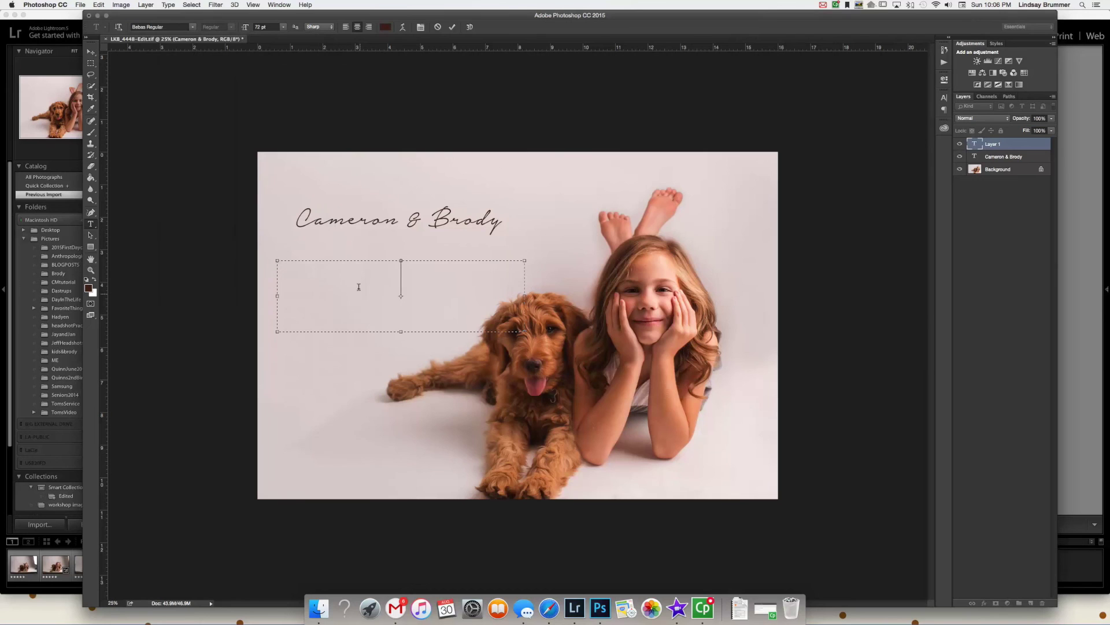
# - Enter "BEST FRIENDS FOR LIFE" in the new text box and widen the box to fit the phrase on one line
pyautogui.write('BES')
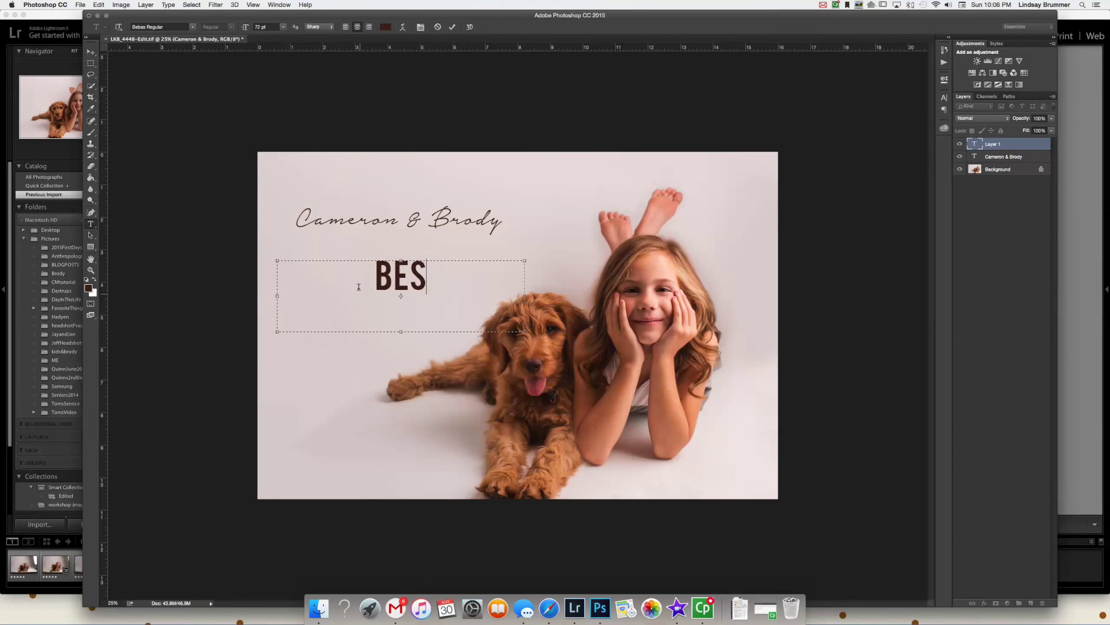
pyautogui.write('TFRIENDS FOR LIFE')
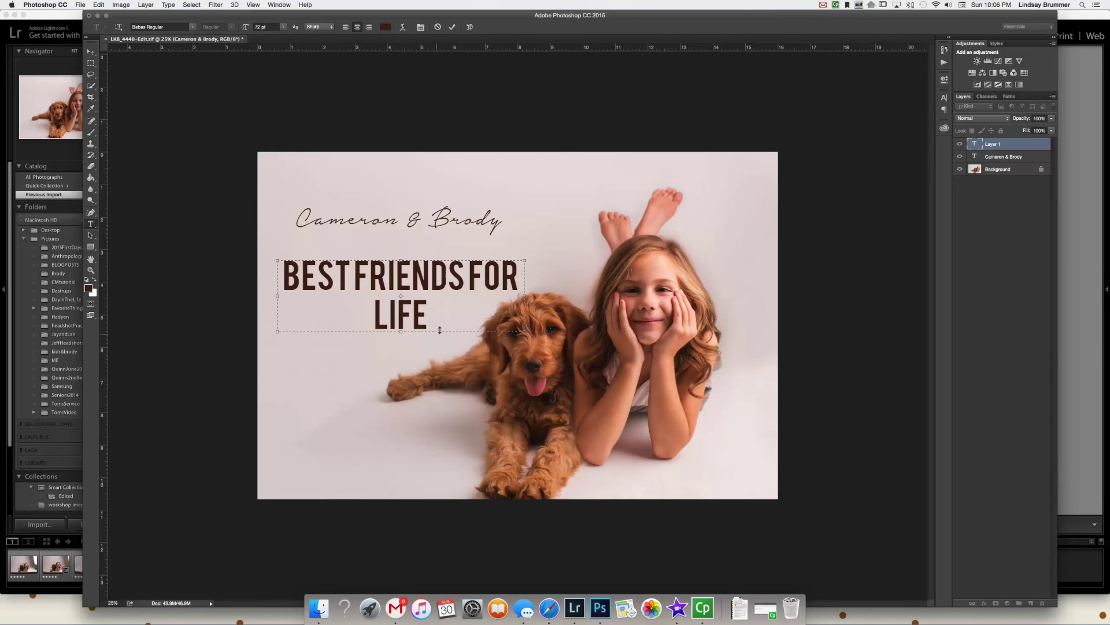
pyautogui.moveTo(430, 318); pyautogui.dragTo(281, 255)
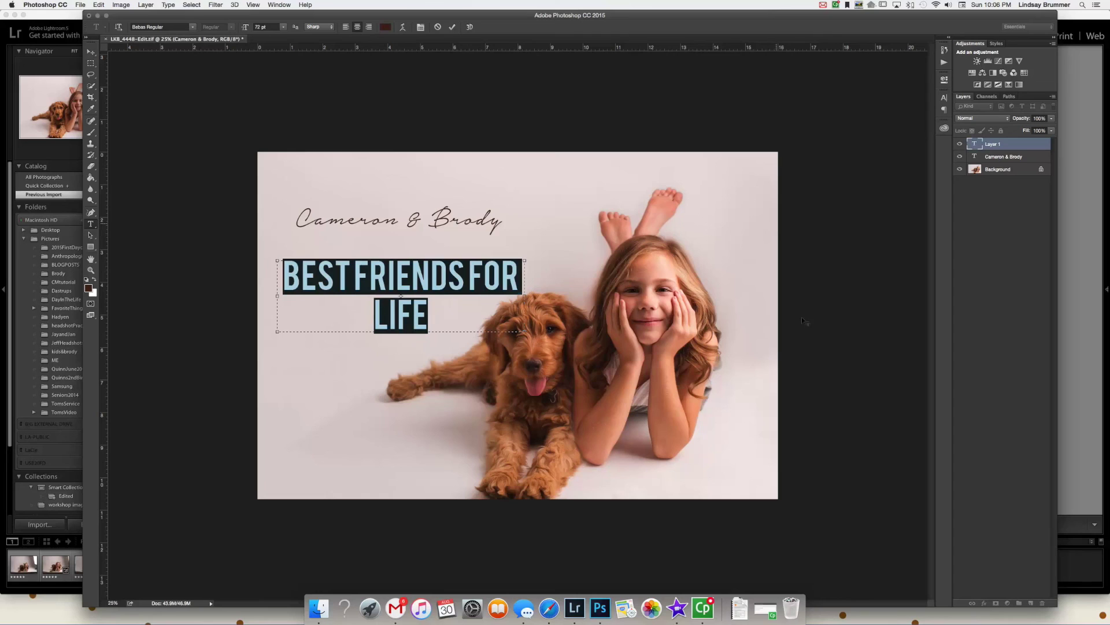
pyautogui.click(944, 97)
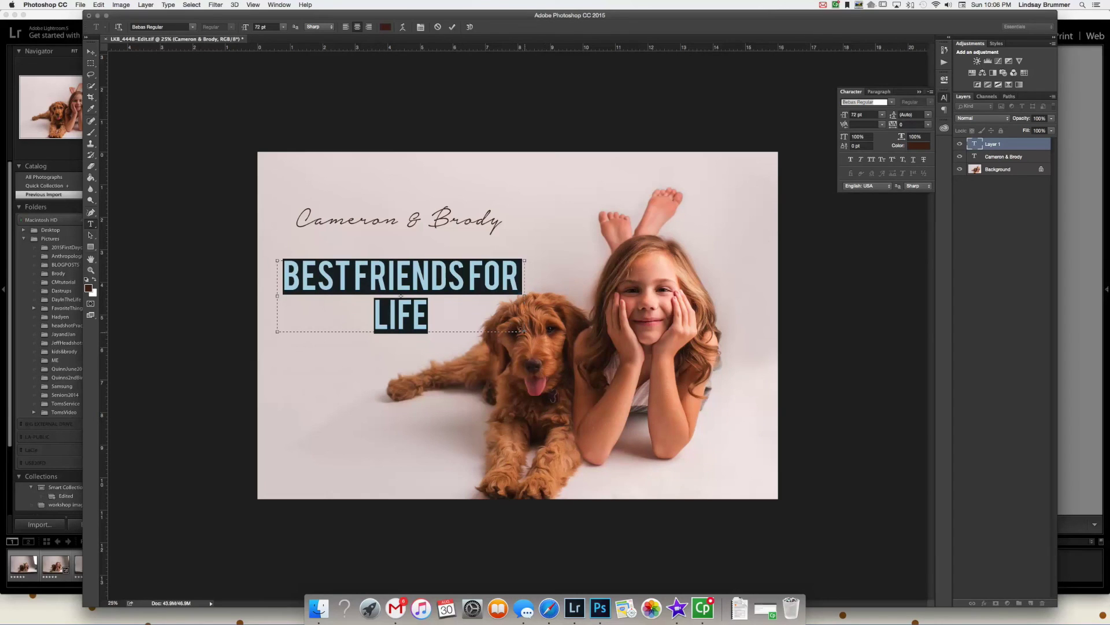
pyautogui.moveTo(522, 330); pyautogui.dragTo(574, 325)
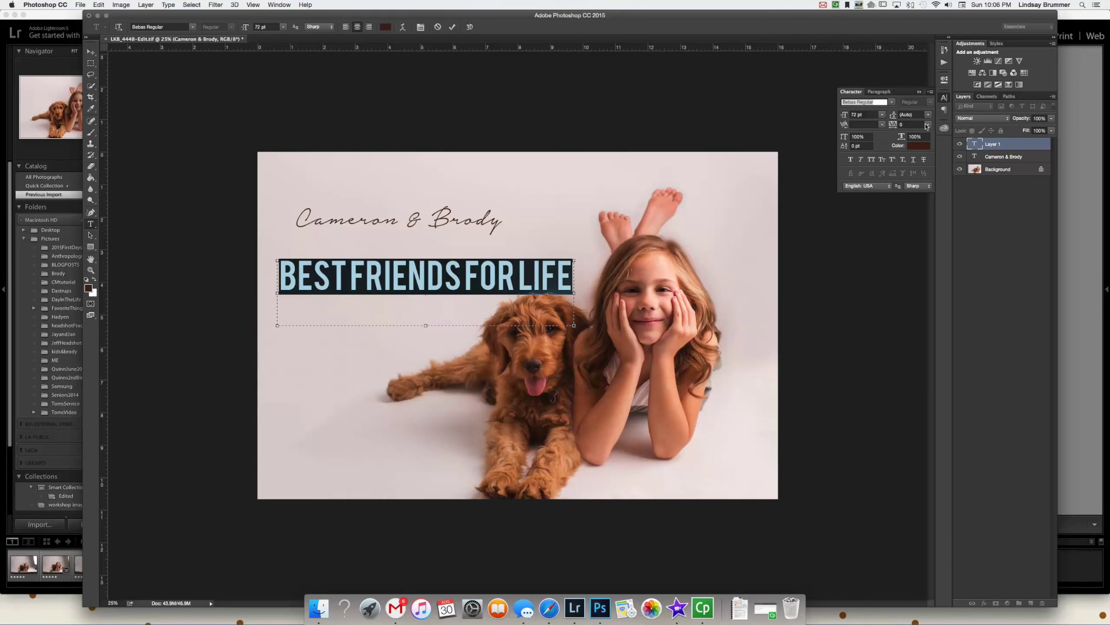
# - Add an extra space between each word of the phrase and widen its text box to keep it on one line
pyautogui.click(407, 277)
pyautogui.click(349, 270)
pyautogui.click(496, 270)
pyautogui.press('End')
pyautogui.moveTo(574, 325); pyautogui.dragTo(657, 331)
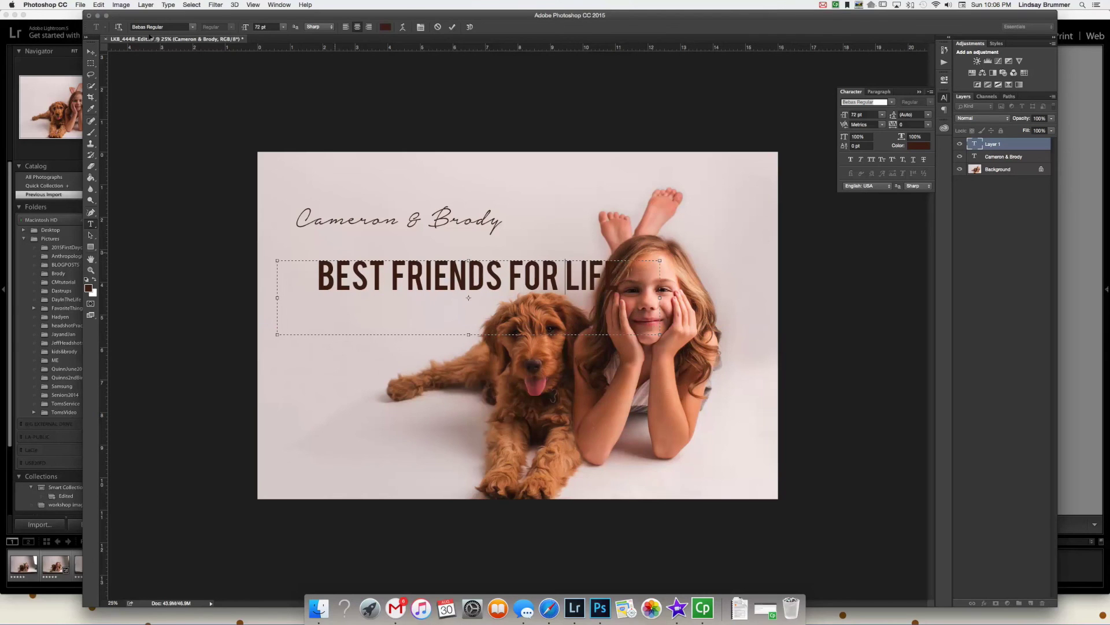
# - Scale the "BEST FRIENDS FOR LIFE" text down proportionally to nearly the width of the names and place it just beneath them
pyautogui.click(91, 51)
pyautogui.moveTo(403, 256); pyautogui.dragTo(364, 249)
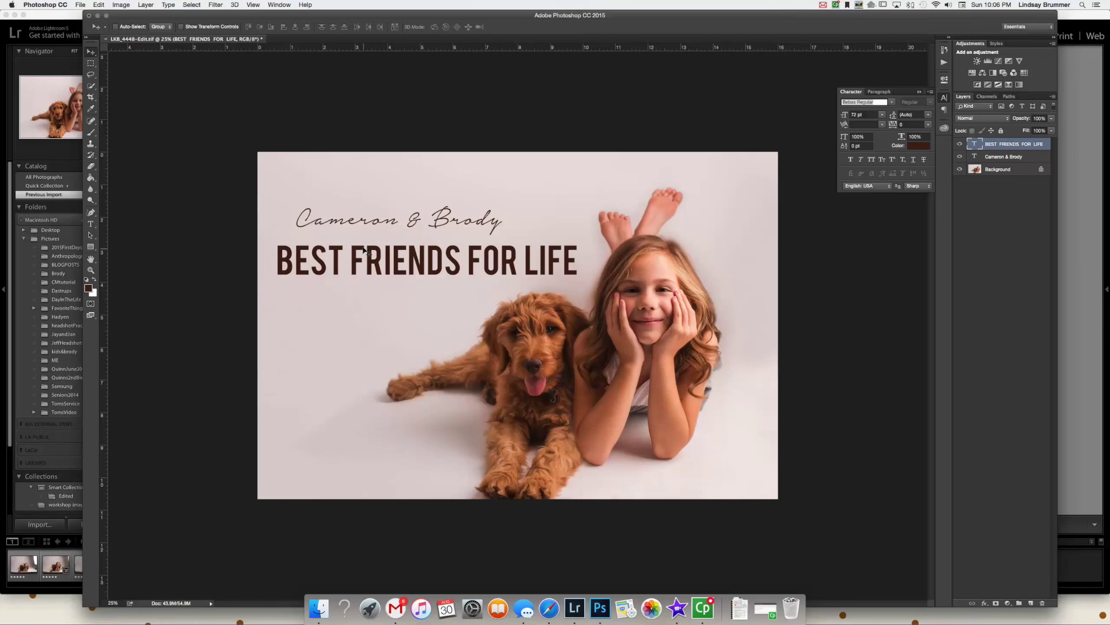
pyautogui.press('super+t')
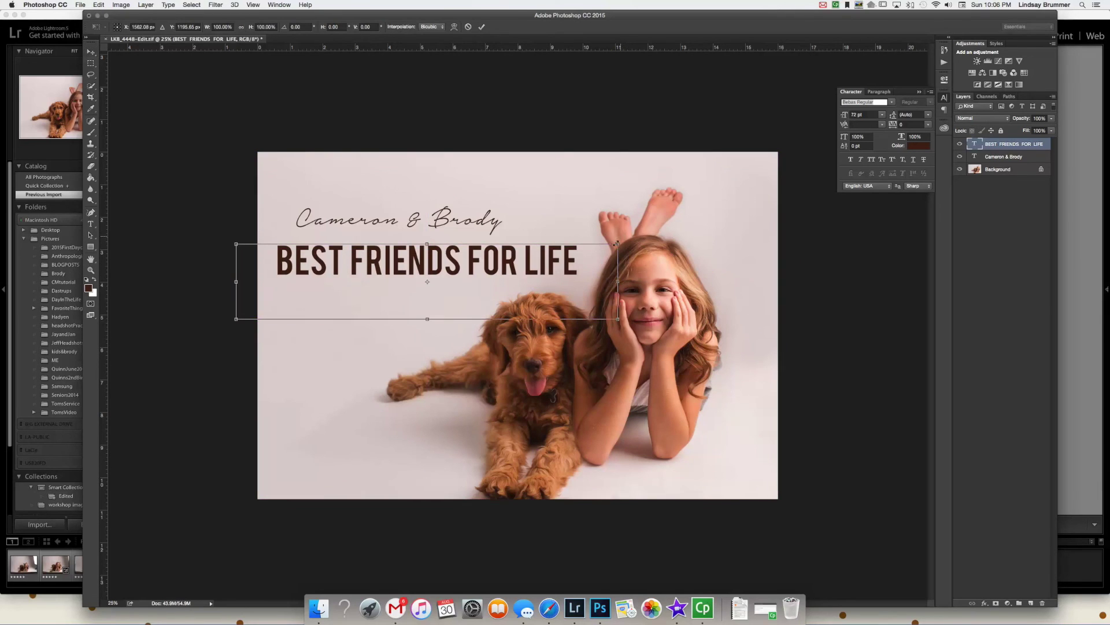
pyautogui.moveTo(614, 243); pyautogui.dragTo(533, 268)
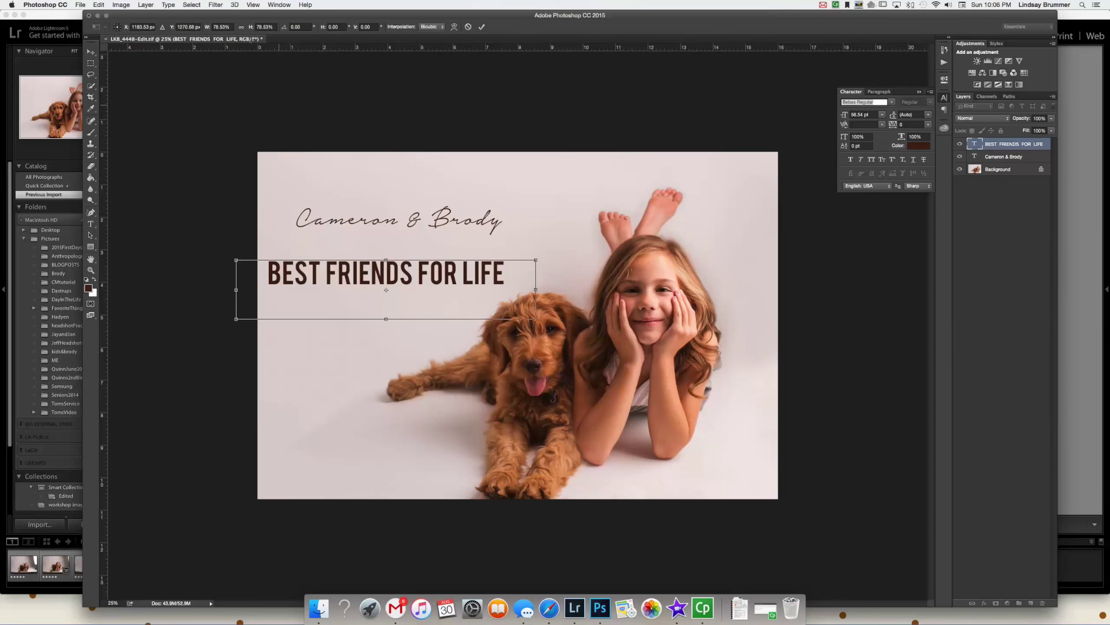
pyautogui.click(242, 28)
pyautogui.moveTo(385, 295); pyautogui.dragTo(415, 247)
pyautogui.moveTo(558, 238); pyautogui.dragTo(538, 241)
pyautogui.moveTo(475, 256); pyautogui.dragTo(489, 260)
pyautogui.press('Return')
# - Move the names text slightly down and right, centring it closely above the "BEST FRIENDS FOR LIFE" line
pyautogui.keyDown('super'); pyautogui.click(428, 216); pyautogui.keyUp('super')
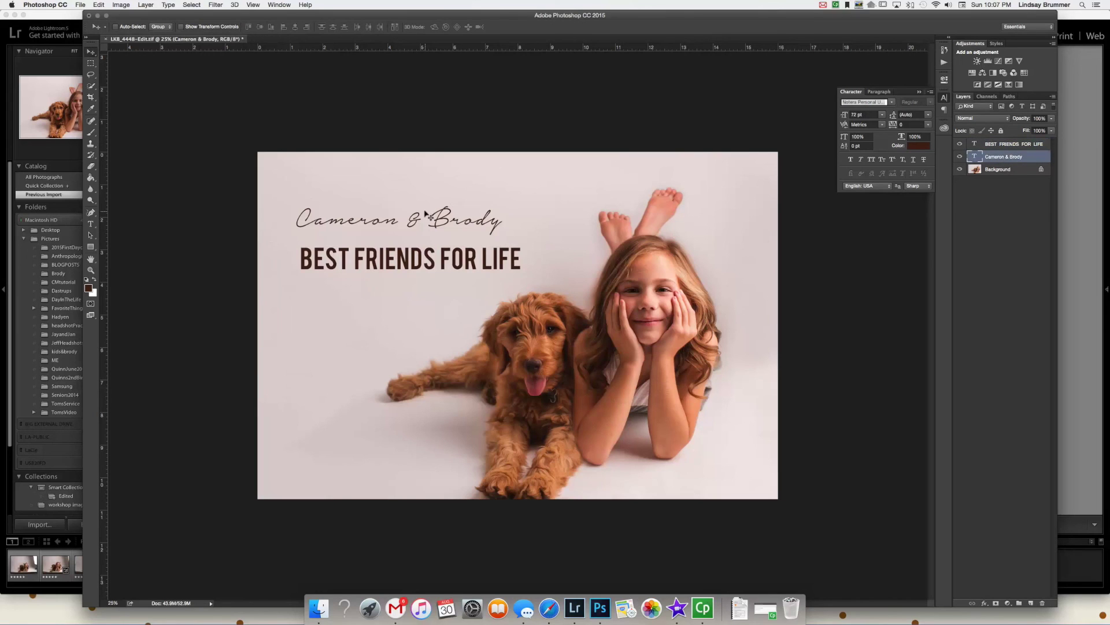
pyautogui.moveTo(394, 217); pyautogui.dragTo(404, 225)
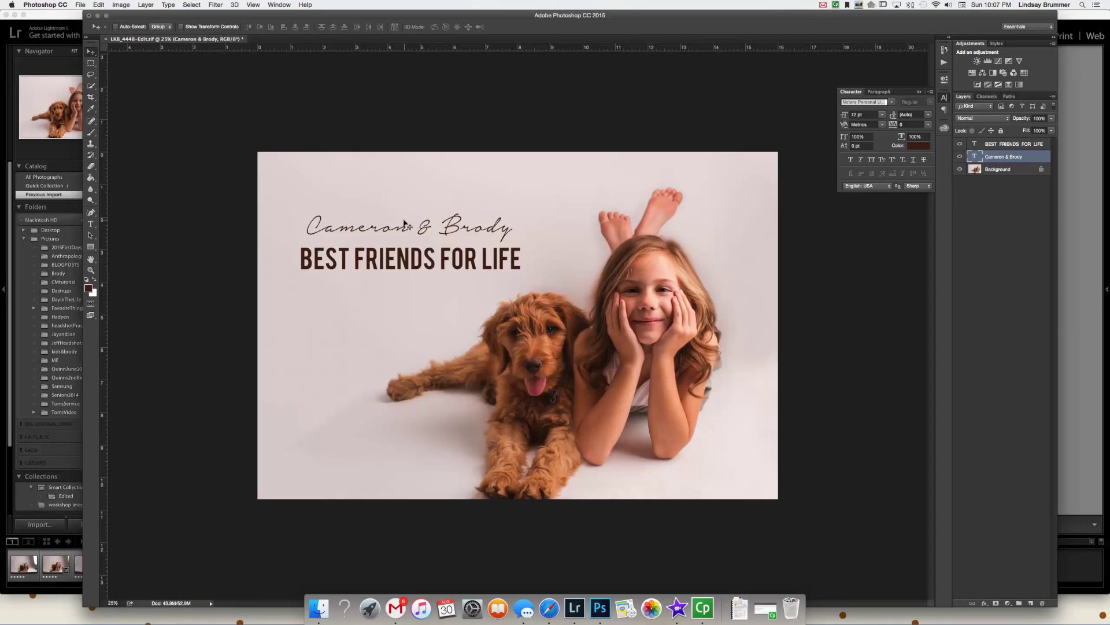